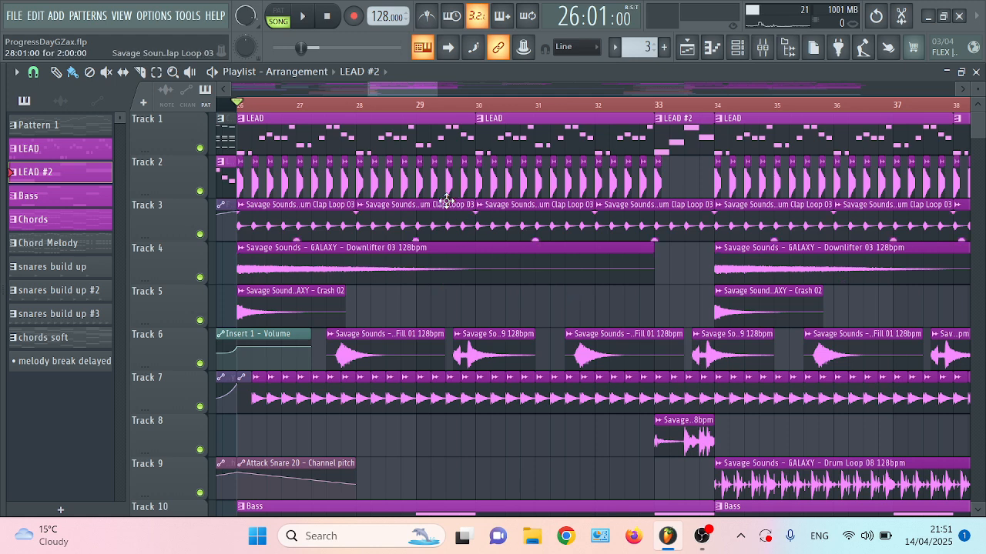
Play the drop from bar 26 in song mode and review its arrangement through about bar 40.
click(305, 19)
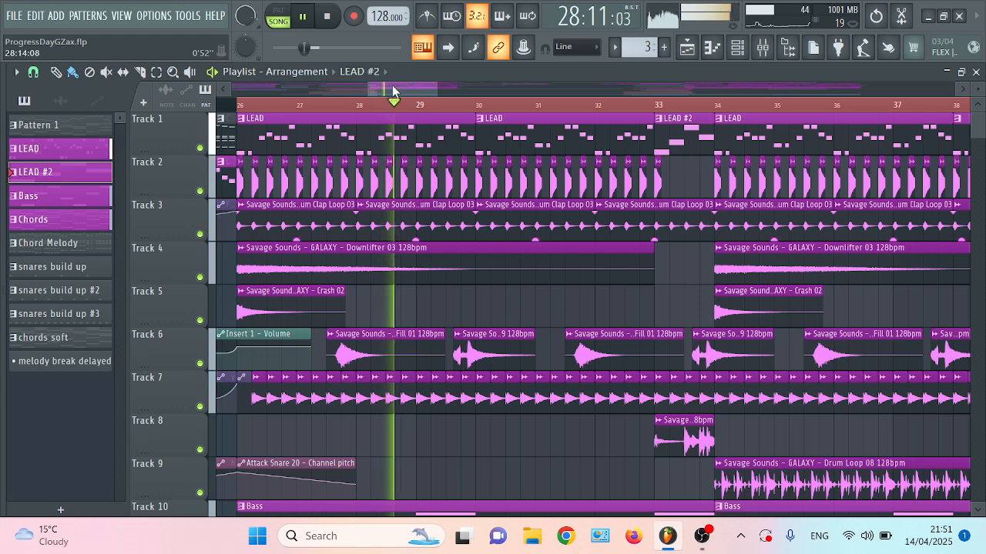
drag(396, 87, 425, 92)
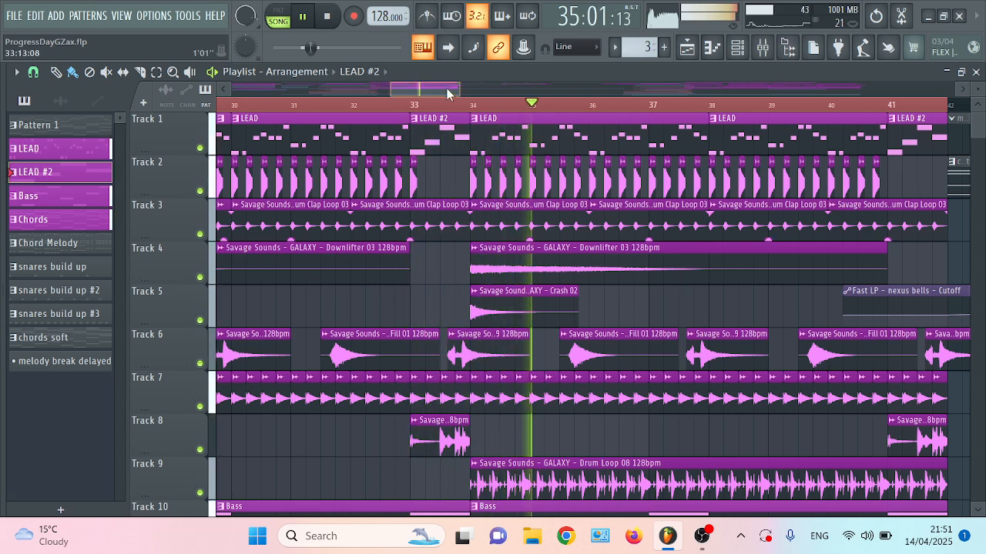
drag(446, 88, 460, 88)
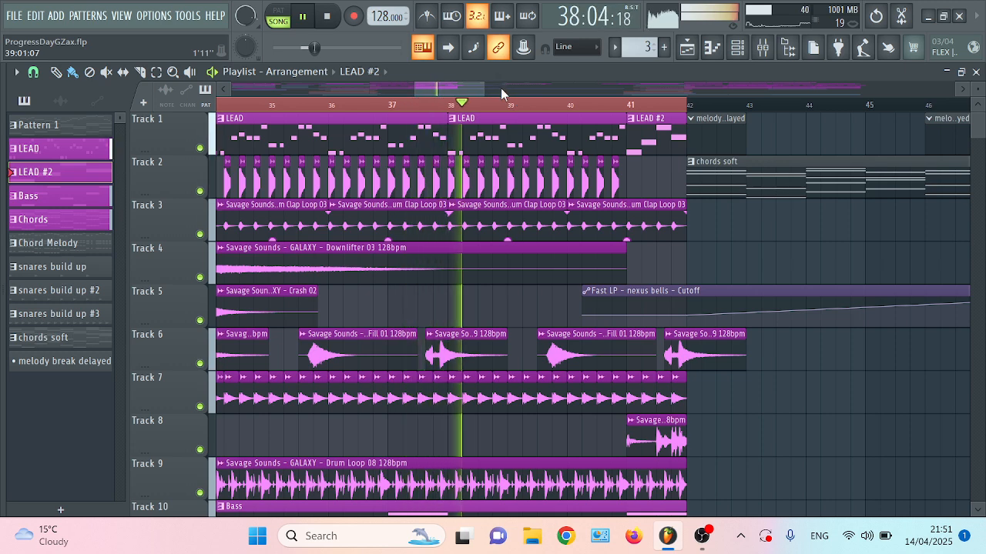
drag(460, 87, 484, 91)
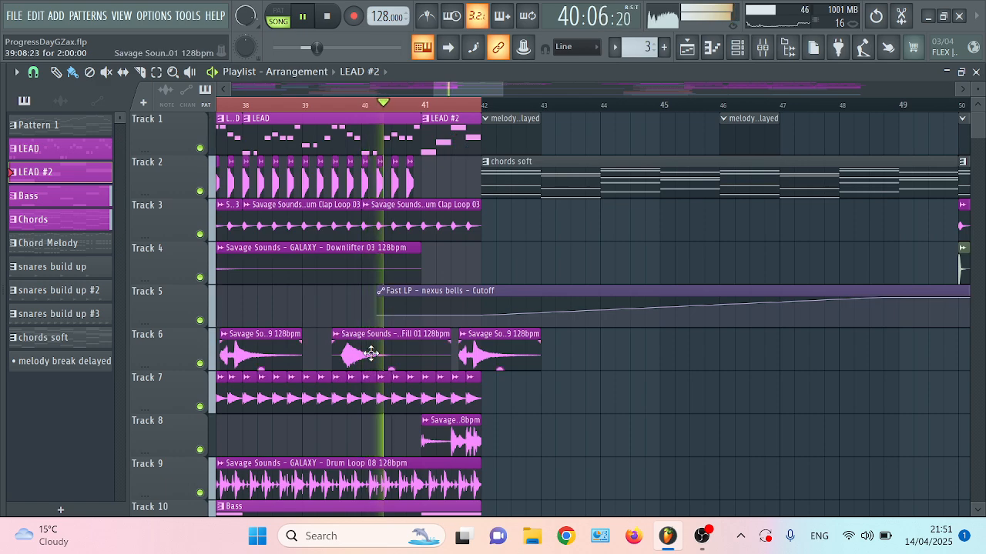
drag(493, 90, 427, 110)
key(space)
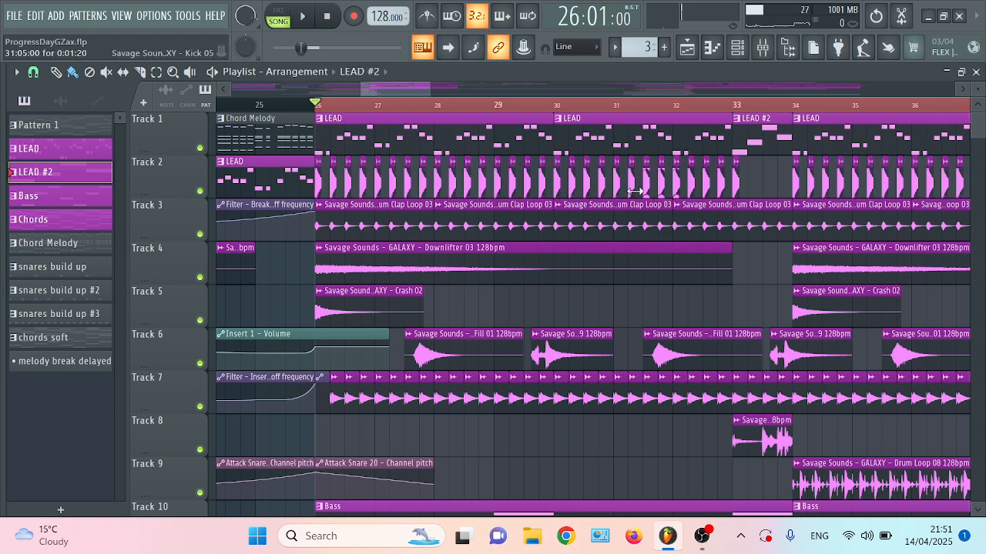
Open the LEAD pattern from Track 1 in the piano roll and play its melody in pattern mode.
double_click(413, 128)
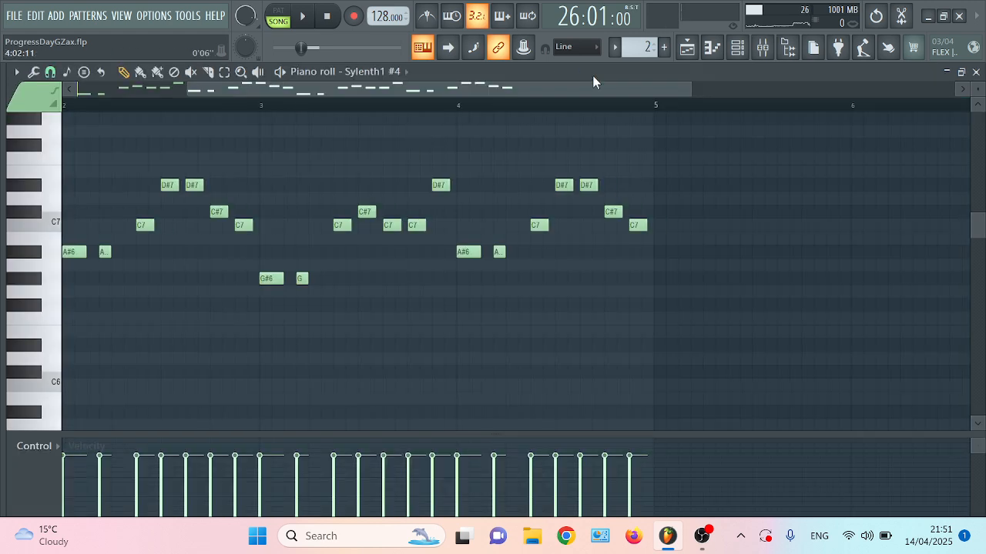
drag(593, 83, 380, 116)
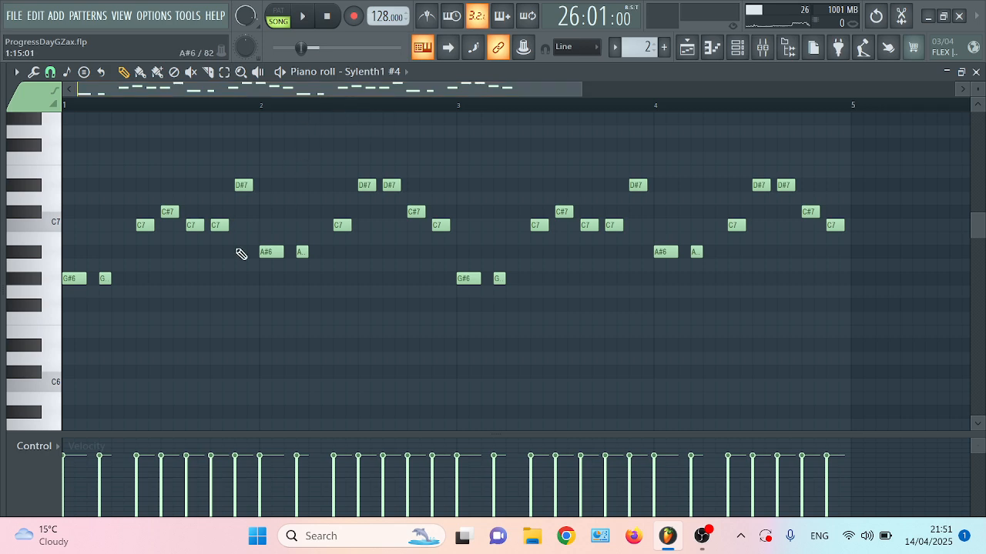
click(283, 15)
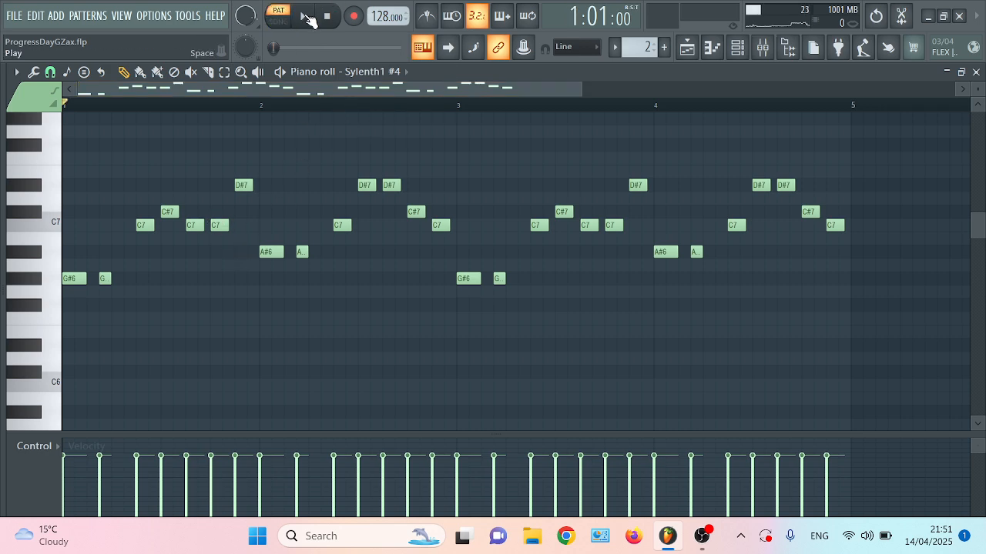
click(307, 17)
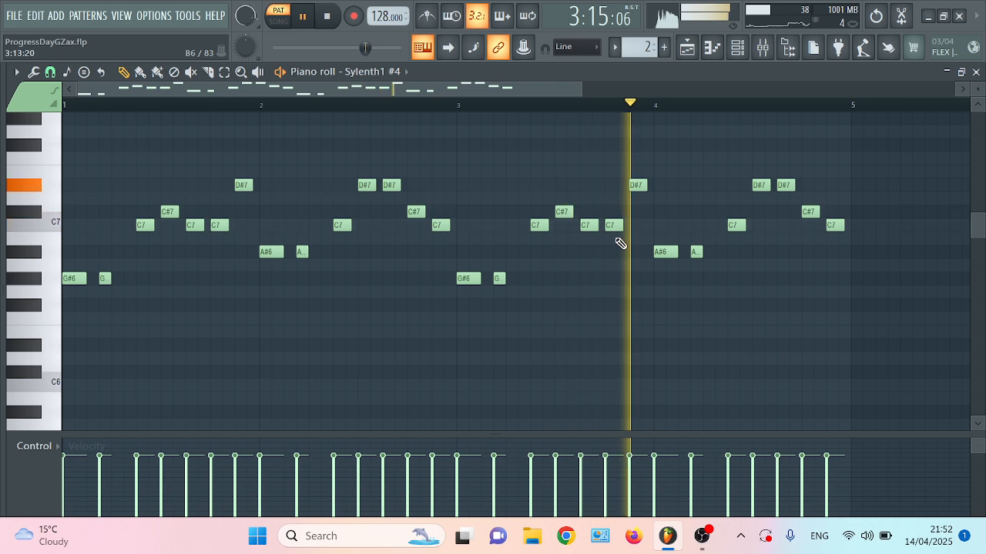
key(space)
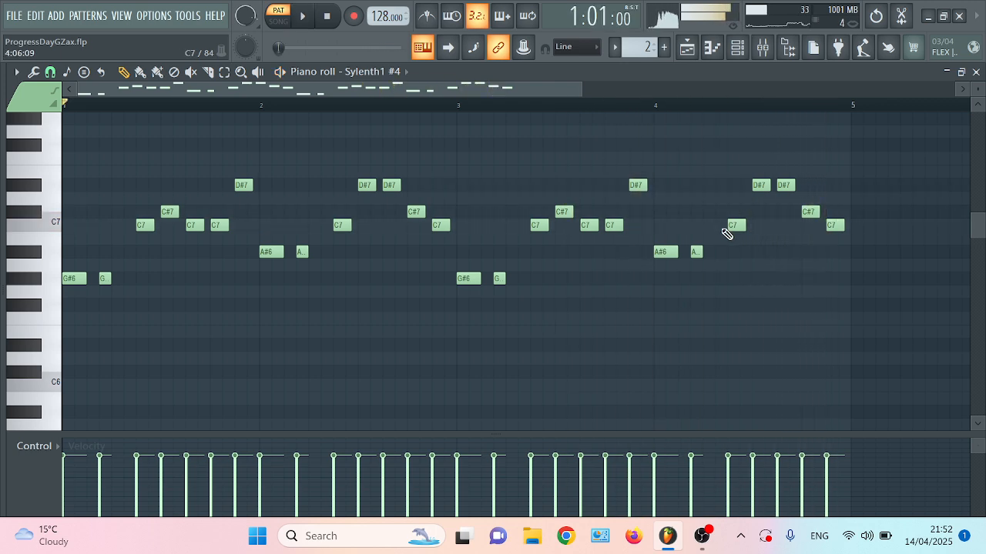
Show the channel rack and inspect the preset and settings of the Sylenth1 #4 lead synth.
click(741, 48)
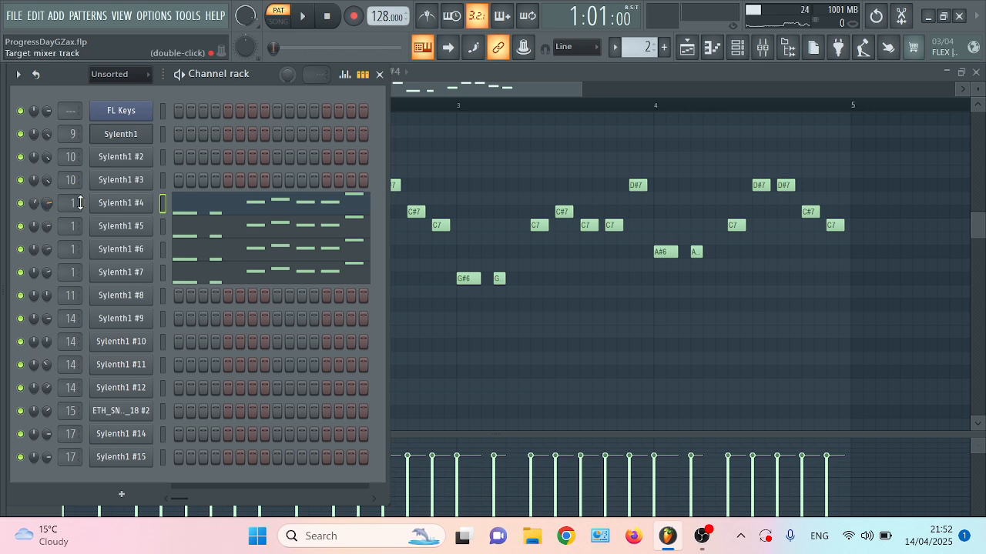
click(141, 206)
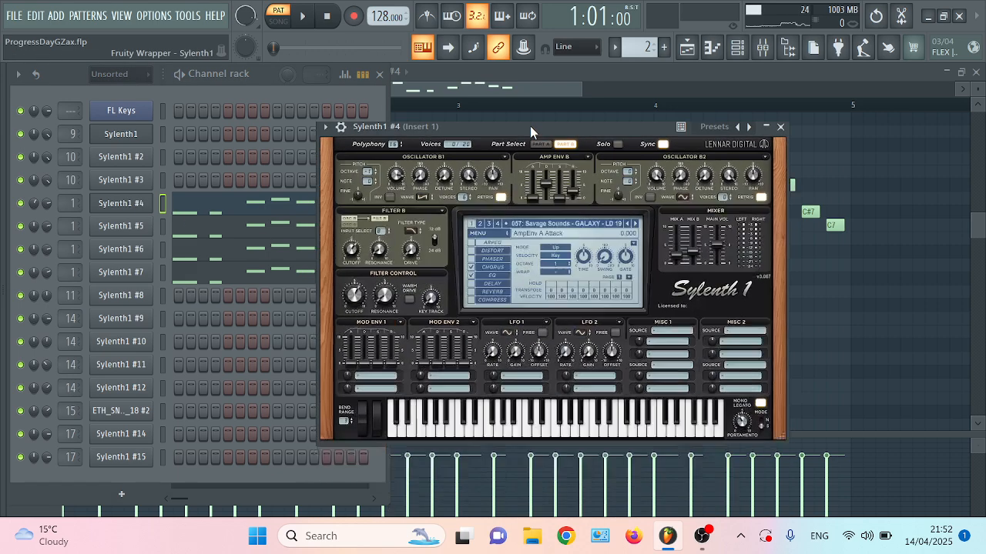
click(781, 123)
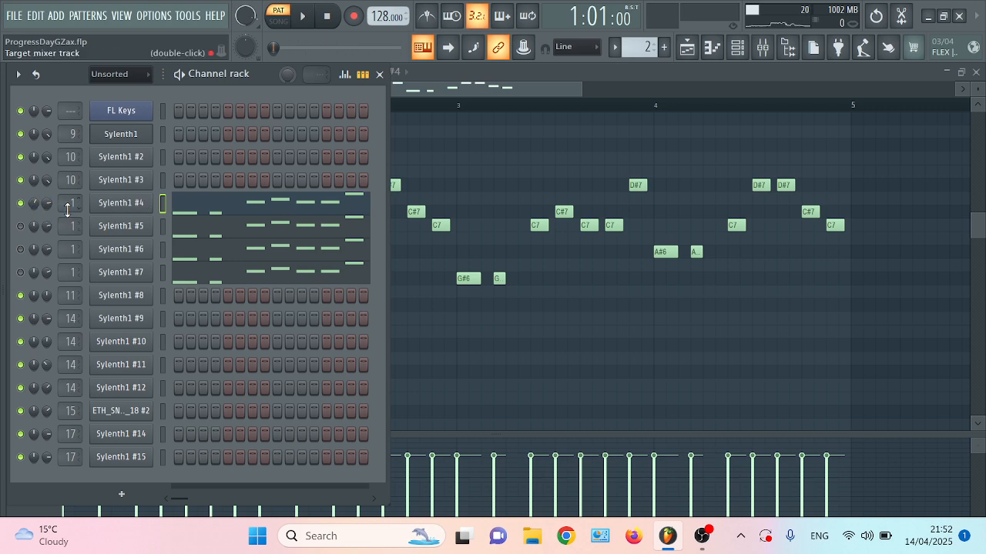
Play the LEAD pattern and audition the Sylenth1 #4, #5, #6 and #7 layers one at a time by switching their mutes.
key(space)
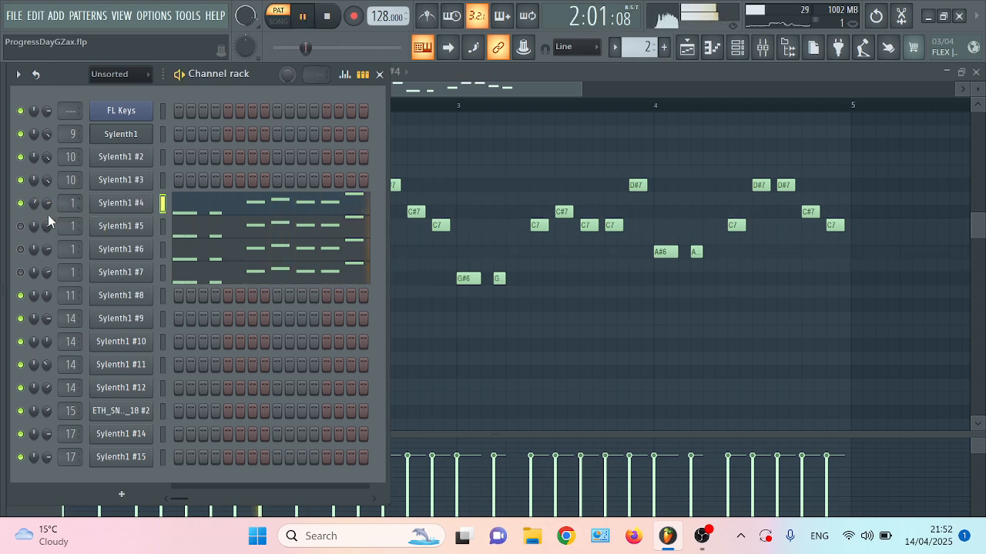
click(21, 226)
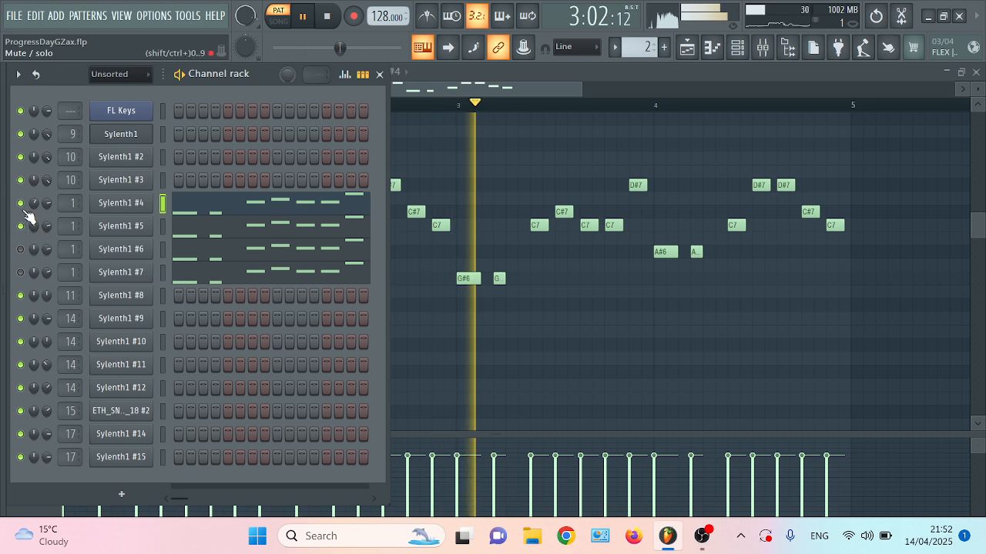
click(22, 204)
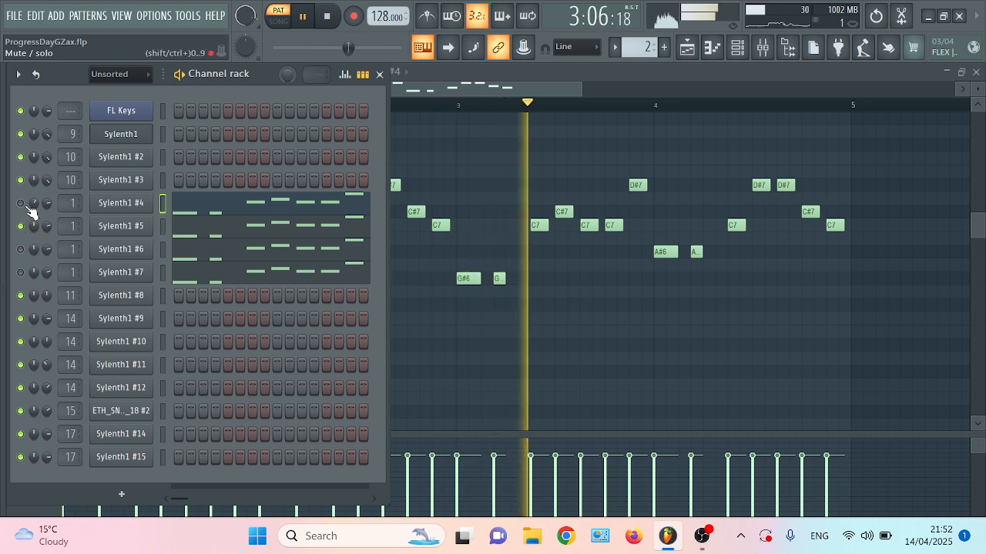
click(21, 249)
click(23, 226)
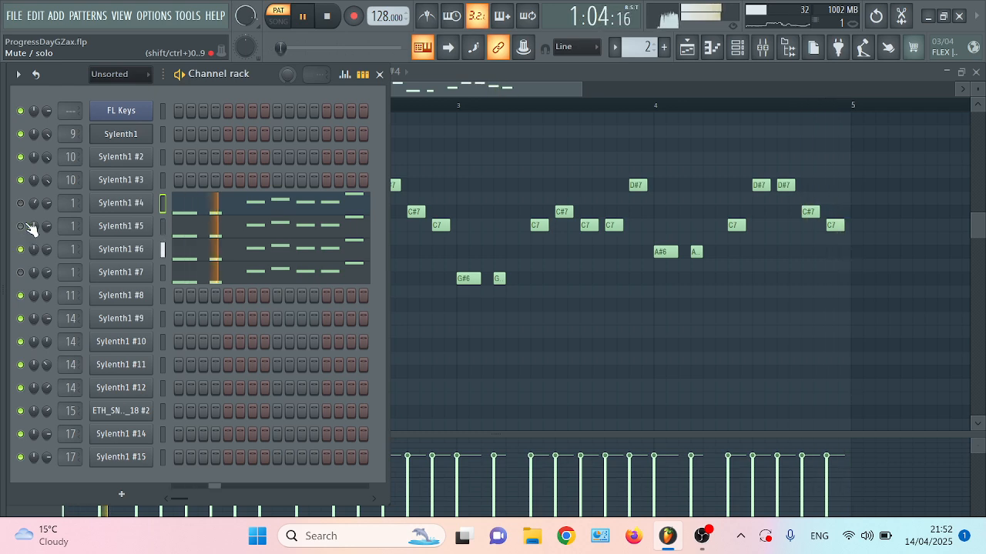
click(23, 250)
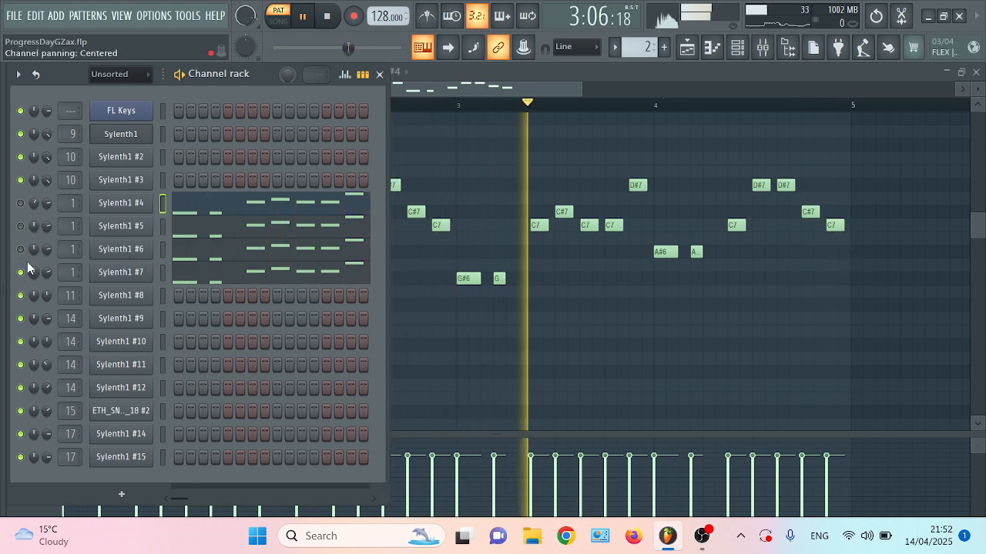
click(23, 274)
click(22, 274)
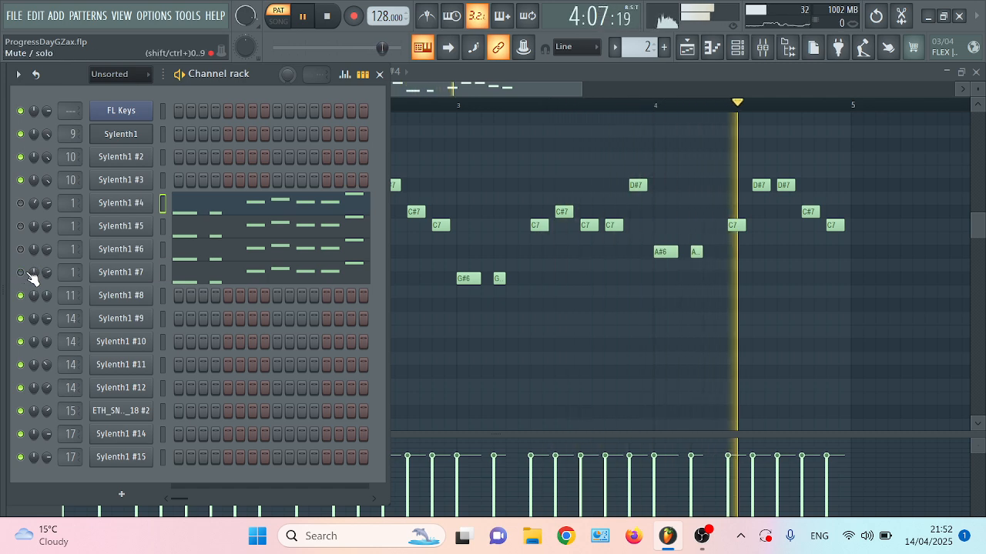
key(space)
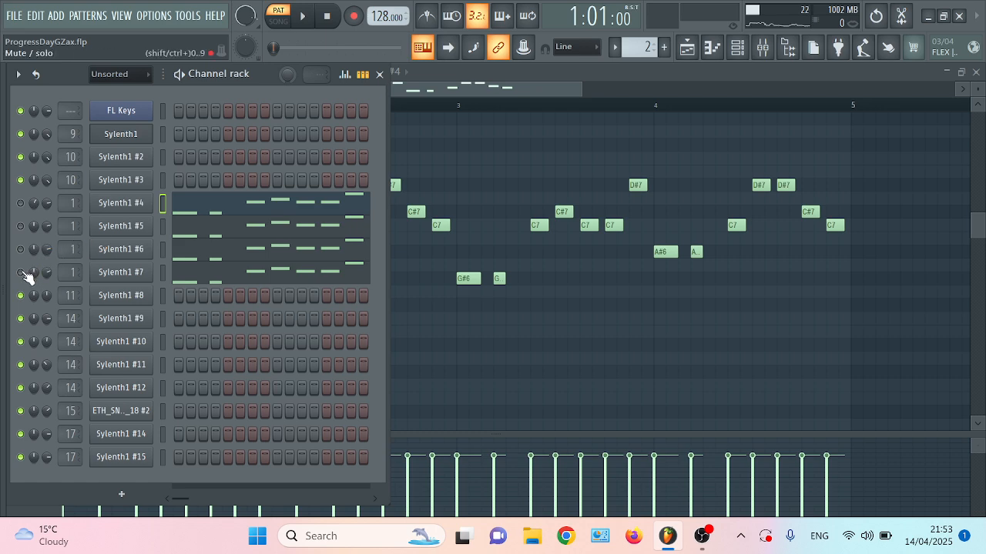
Play the LEAD pattern while unmuting Sylenth1 #4 through #7 to hear all four lead layers together.
key(space)
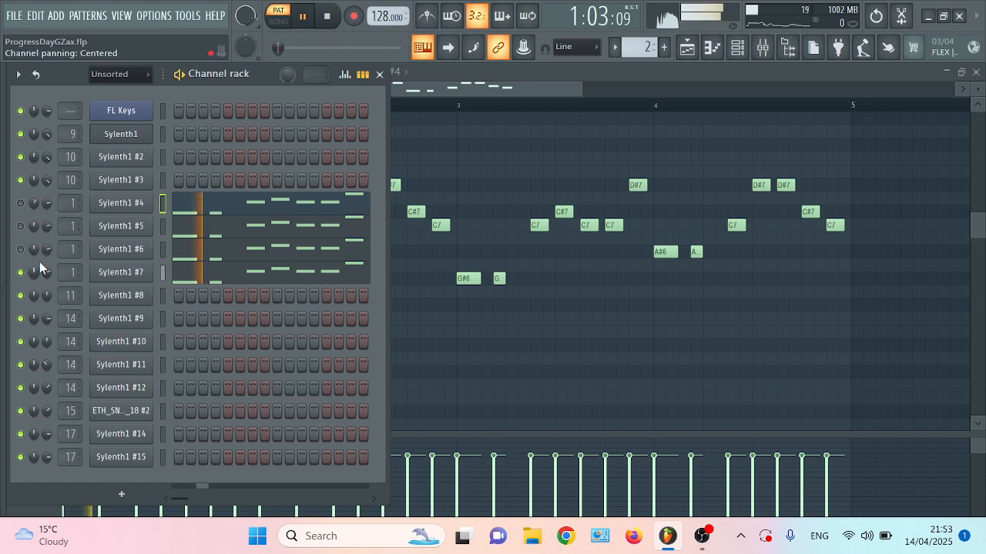
click(23, 227)
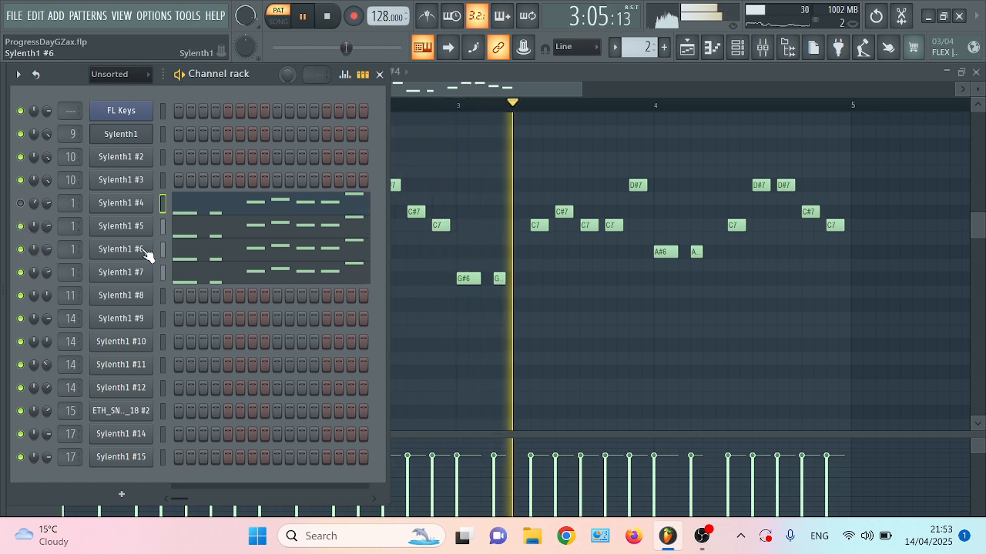
click(23, 204)
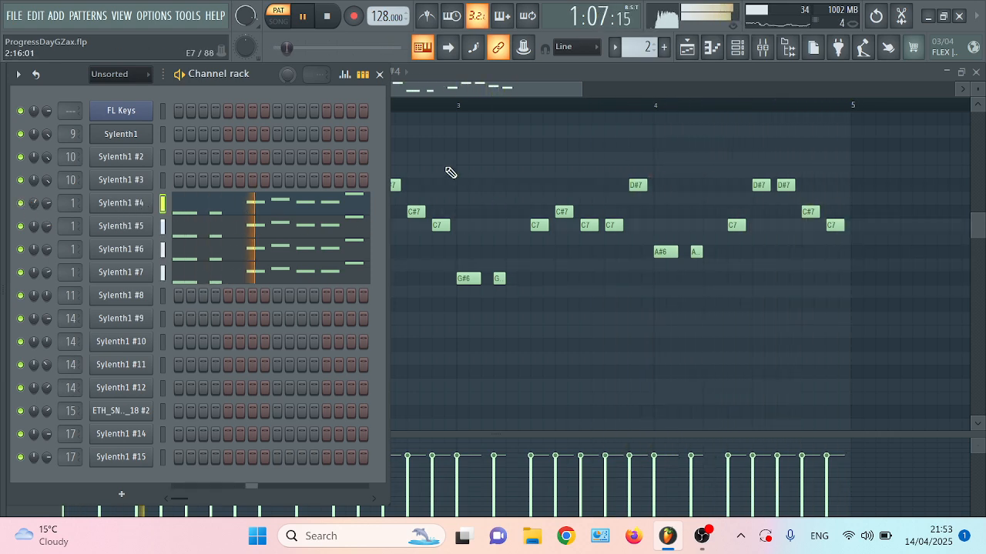
key(space)
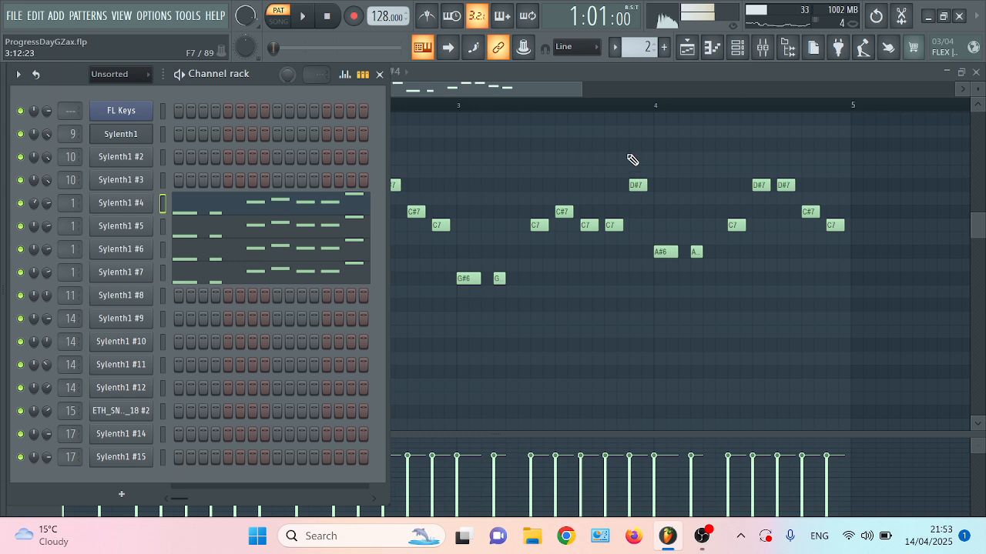
Open the Bass pattern from playlist Track 10 in the piano roll and play its full note sequence.
click(686, 47)
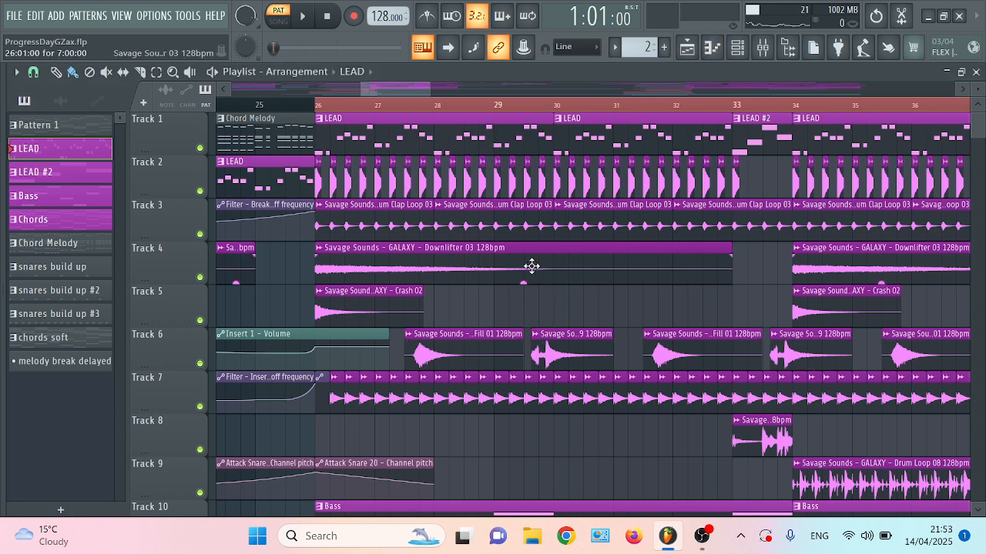
scroll(499, 258, down, 3)
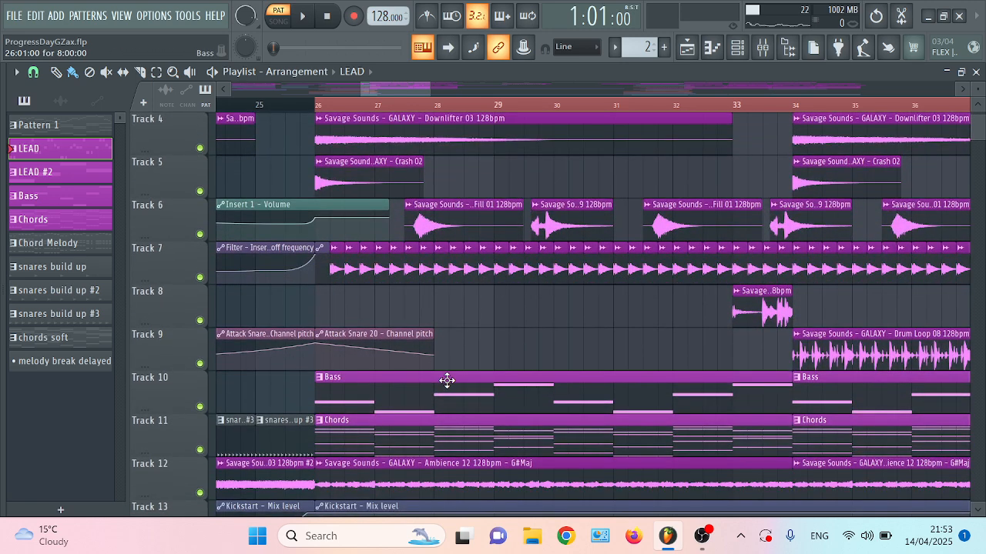
double_click(448, 380)
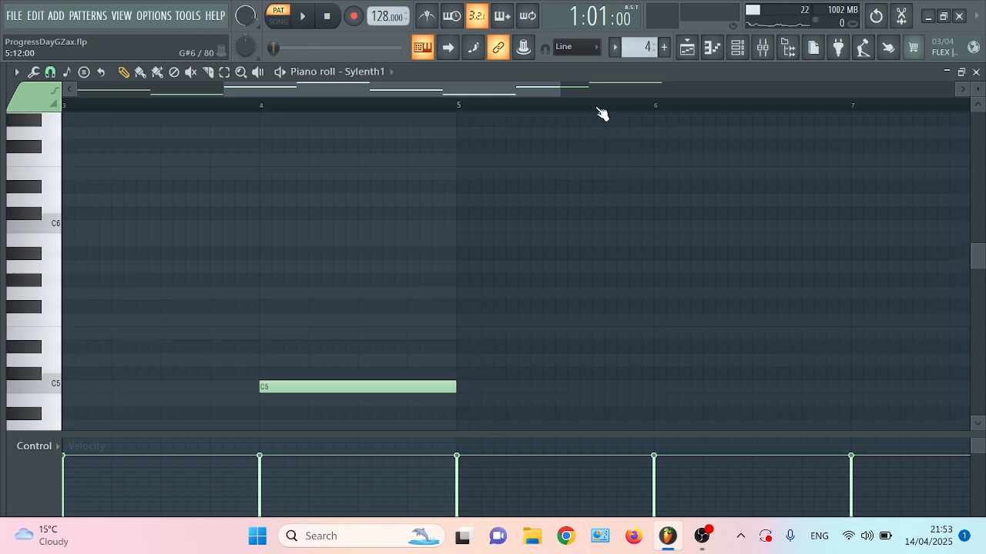
scroll(572, 148, down, 1)
scroll(544, 105, down, 5)
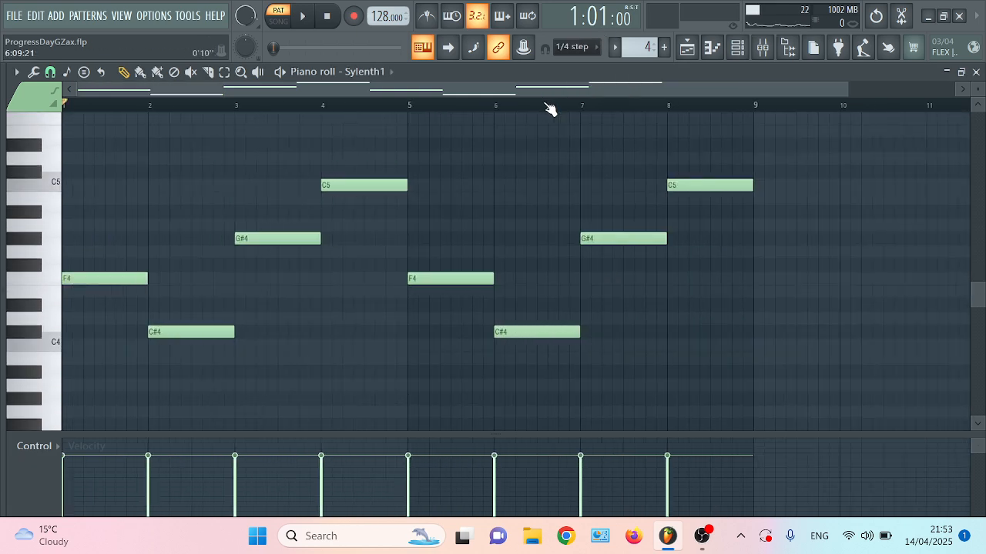
click(306, 17)
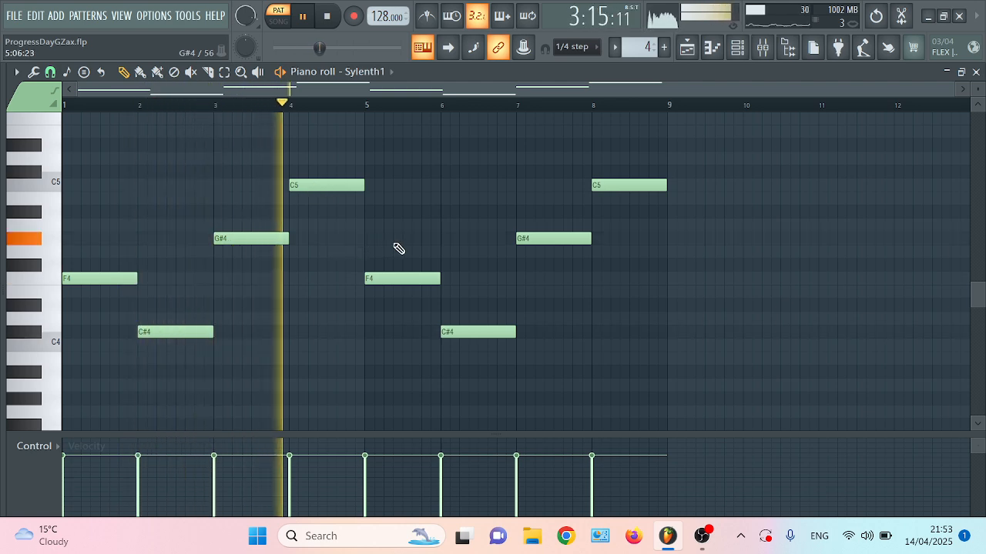
key(space)
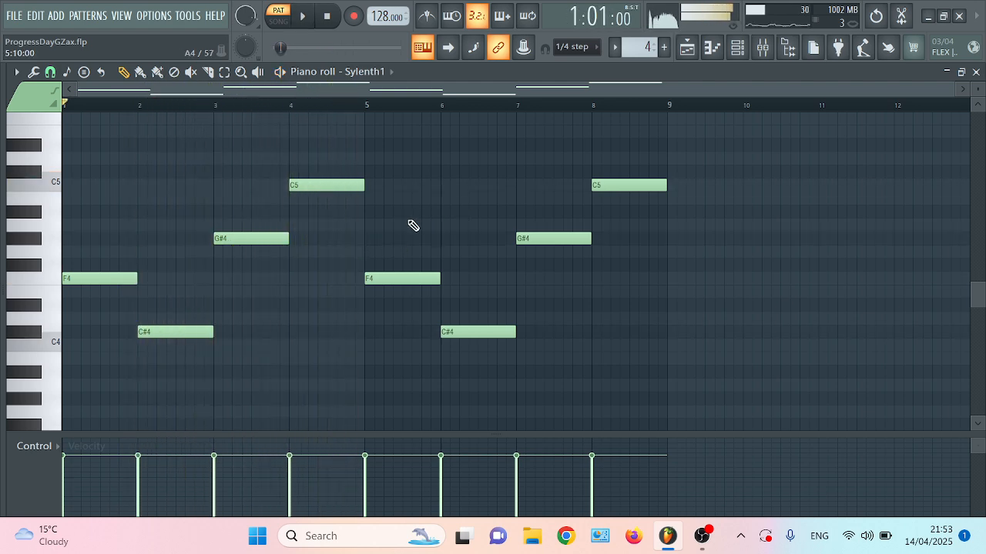
Check in the channel rack which synth channels play the Bass pattern, and return to the playlist.
click(711, 48)
click(737, 48)
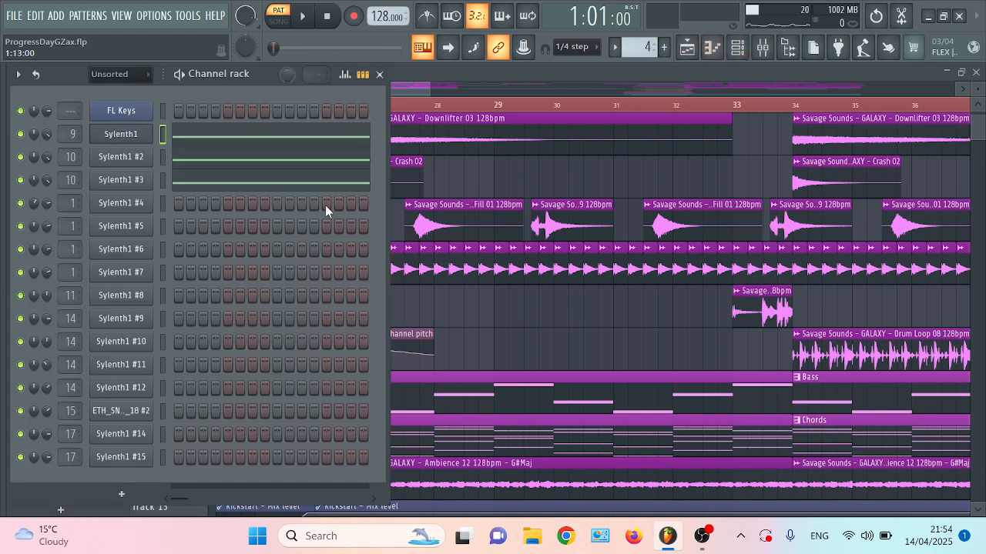
click(634, 187)
Open the LEAD pattern from playlist Track 2 in the piano roll and bring up its Insert 1 effect chain in the mixer.
scroll(620, 183, up, 3)
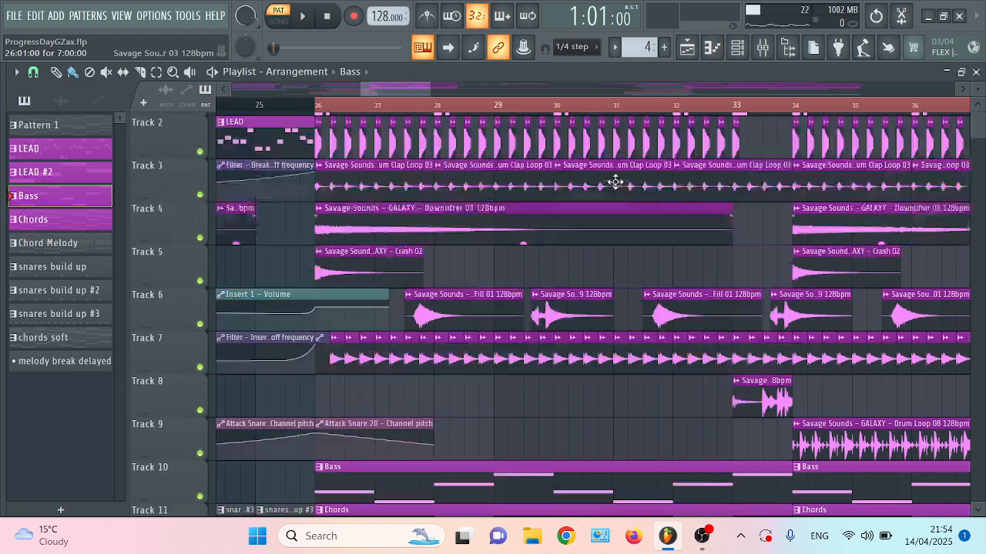
double_click(428, 125)
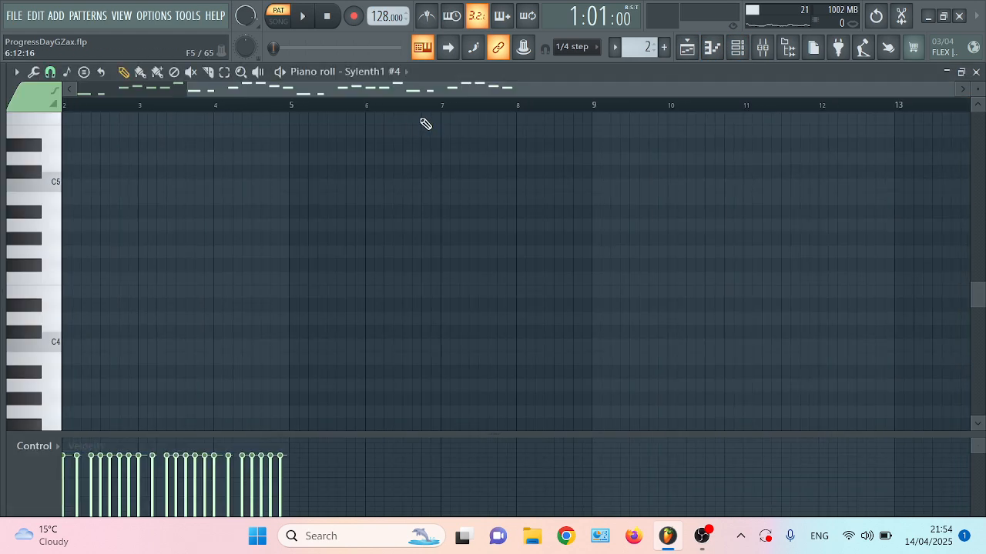
click(761, 48)
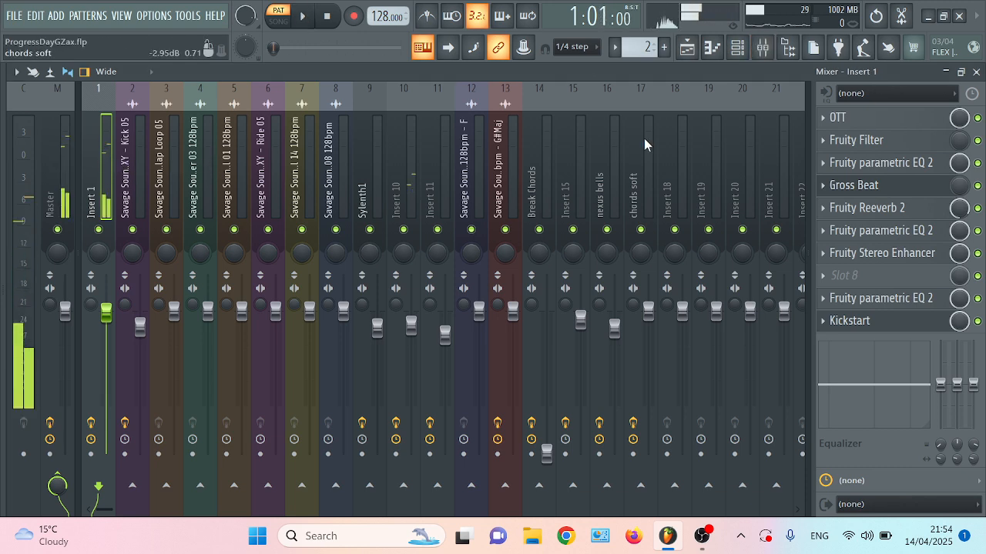
Open the OTT compressor on Insert 1 and set its Depth to 21 %.
click(861, 120)
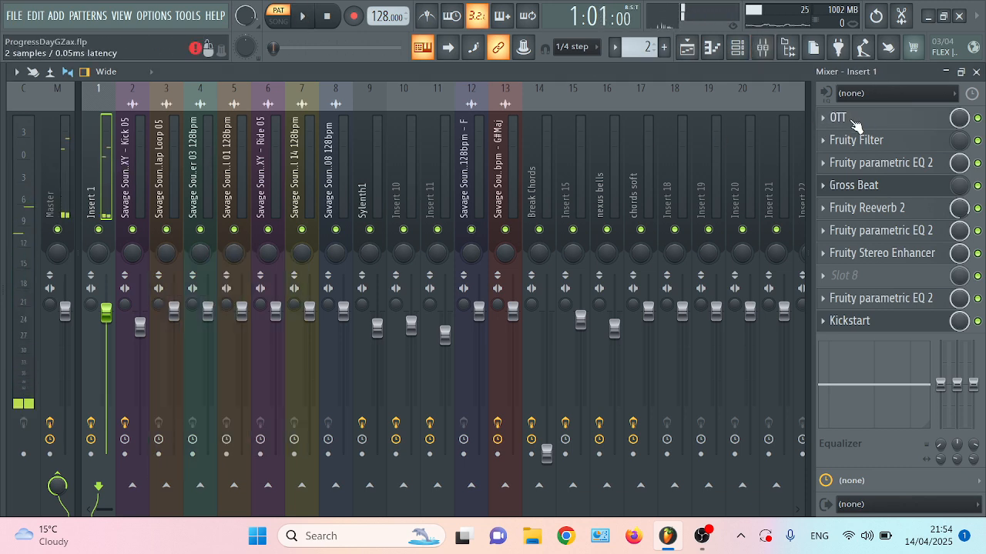
click(863, 123)
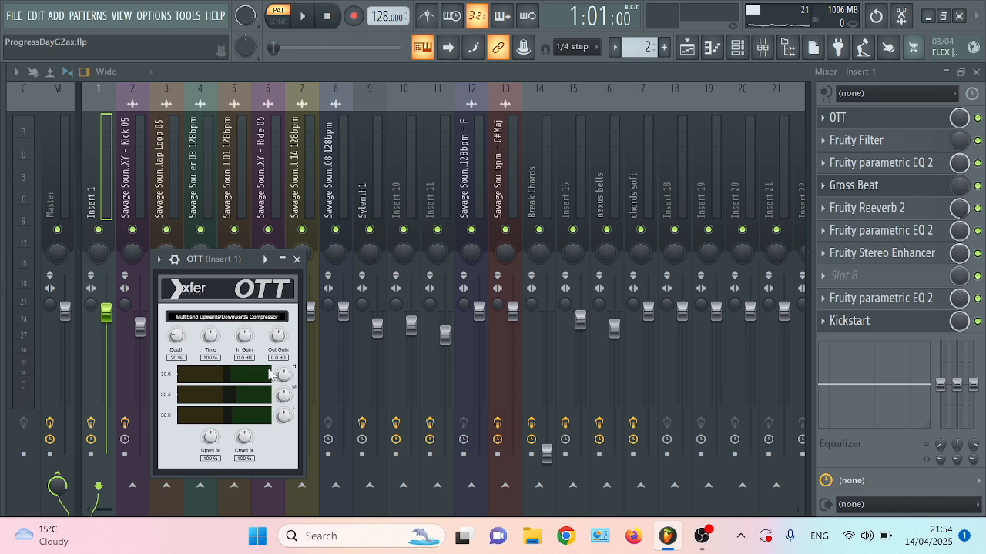
drag(178, 338, 178, 342)
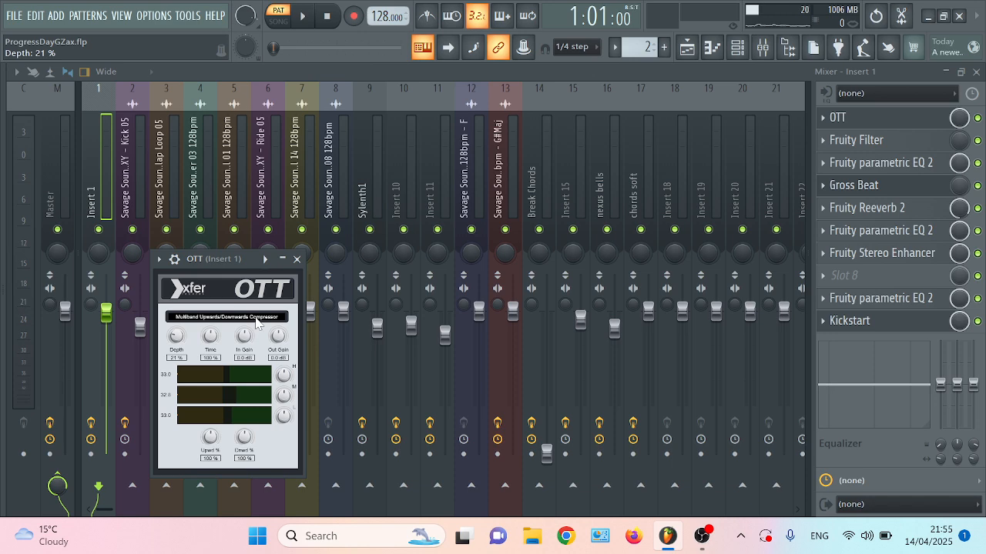
Check the Fruity Filter and the first Fruity parametric EQ 2 on Insert 1, playing the LEAD pattern to view its spectrum against the EQ curve.
click(868, 147)
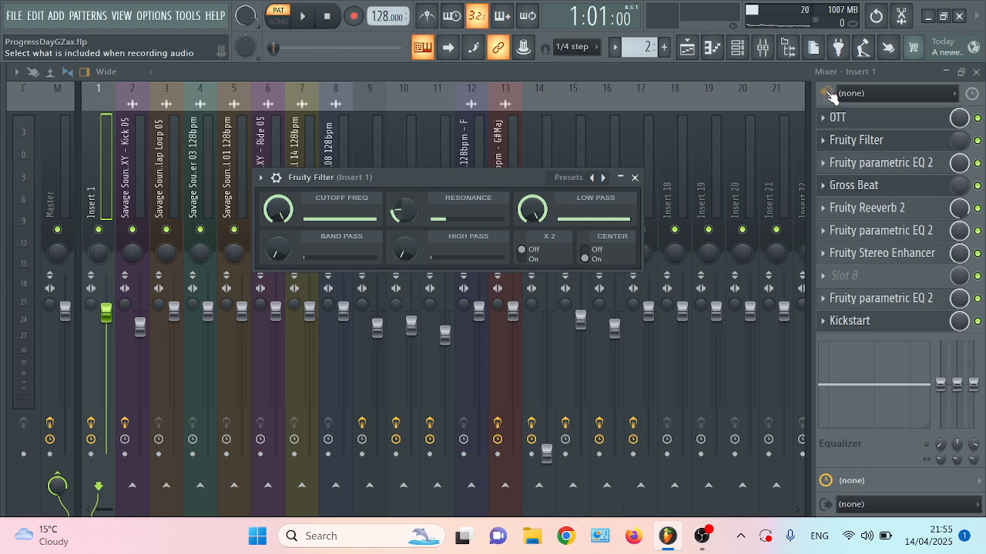
click(900, 165)
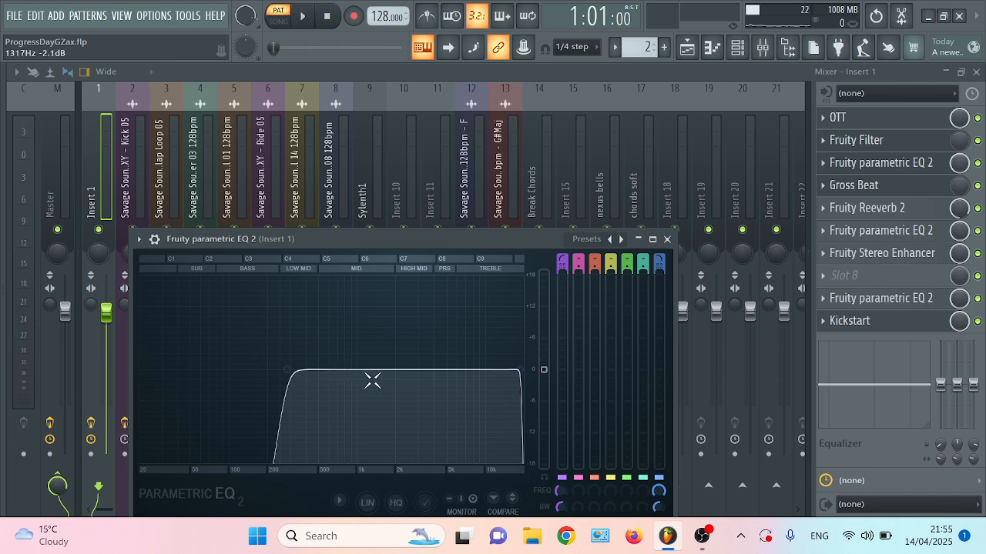
key(space)
key(space)
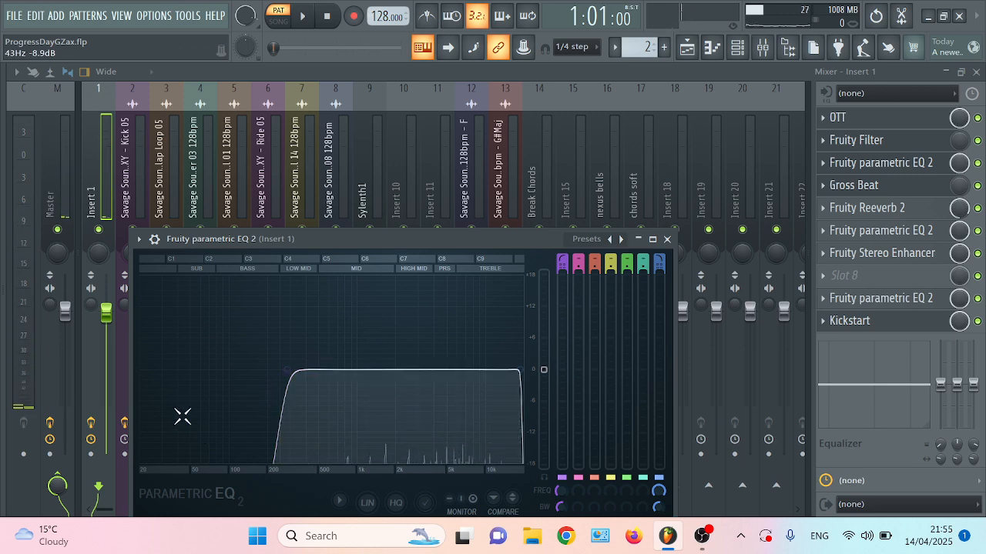
key(space)
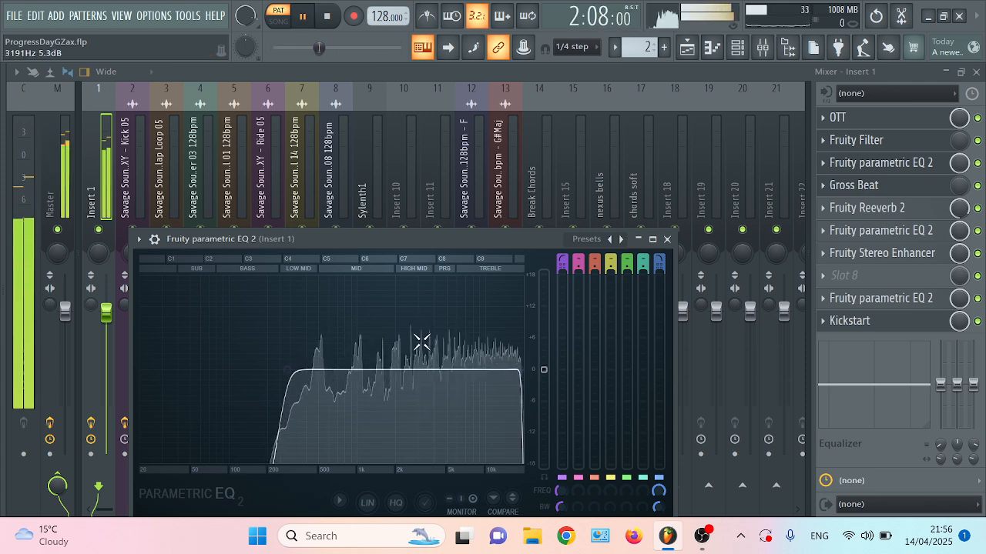
key(space)
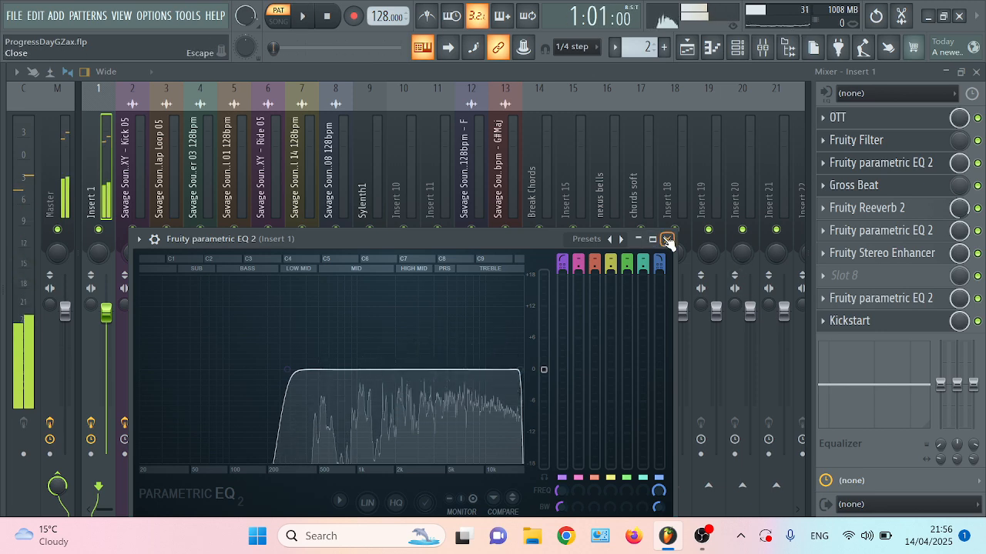
click(666, 239)
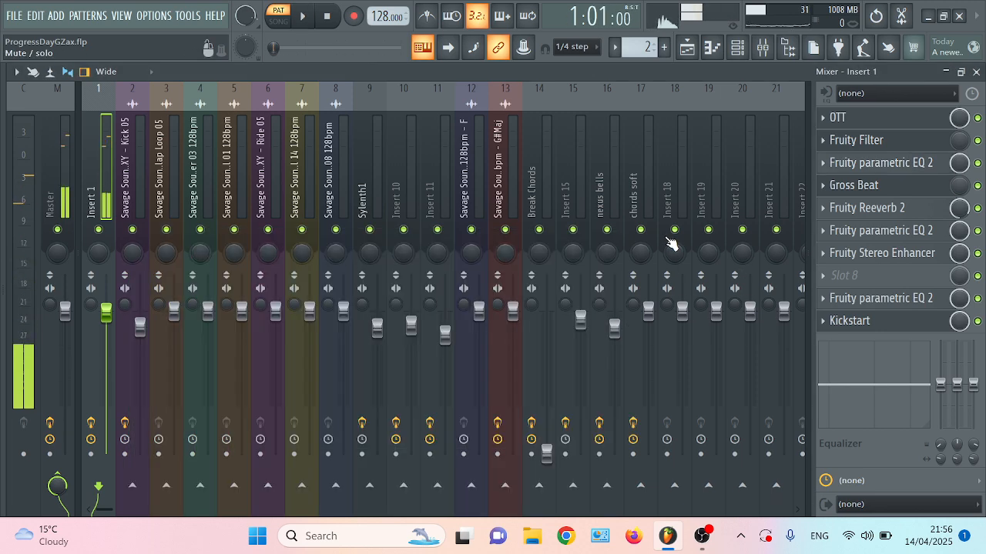
Examine the Gross Beat time curve and the Fruity Reeverb 2 settings on Insert 1.
click(884, 186)
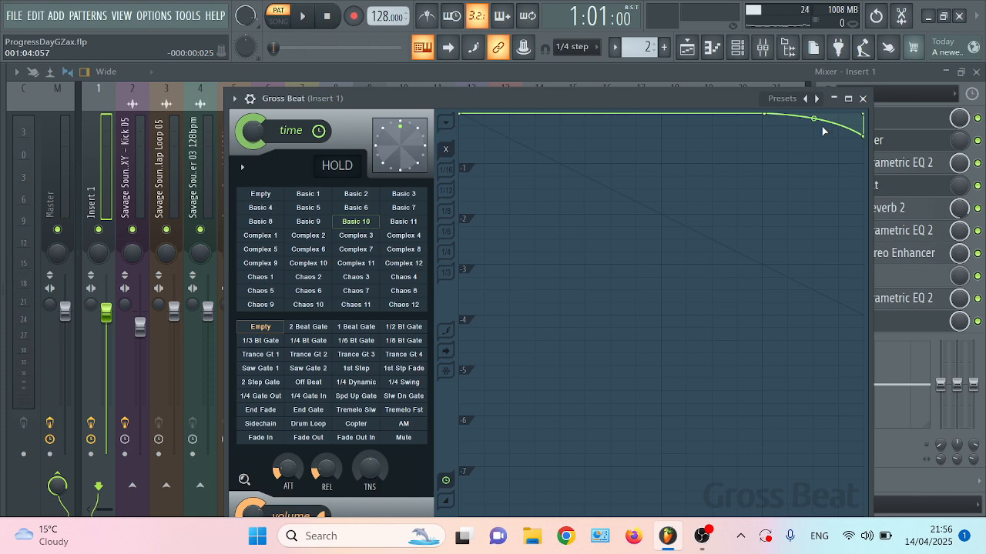
click(863, 98)
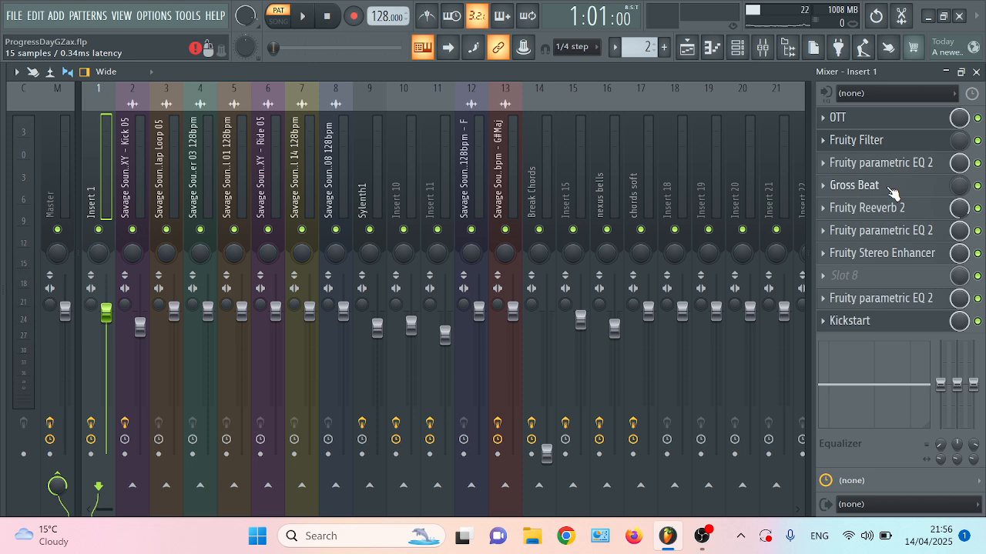
click(902, 210)
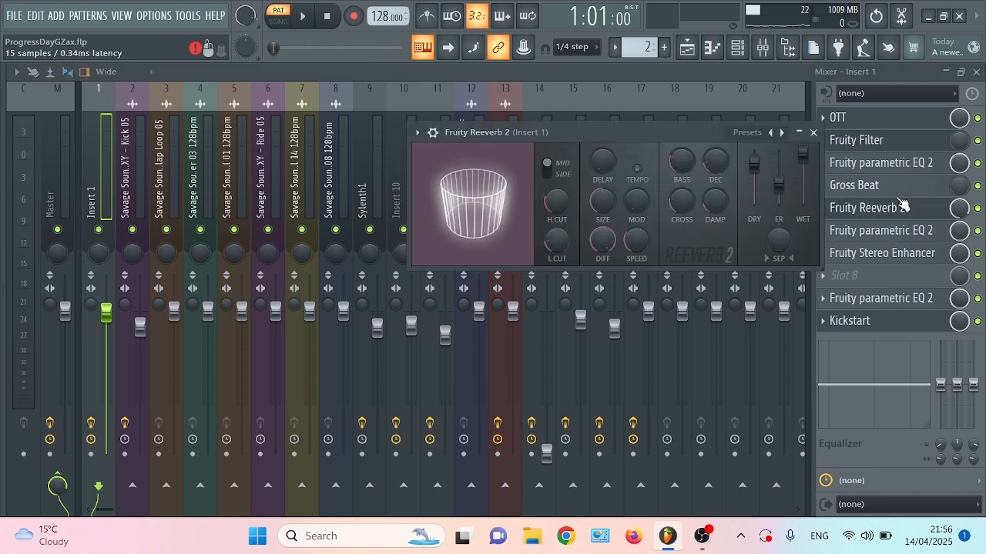
drag(653, 132, 570, 147)
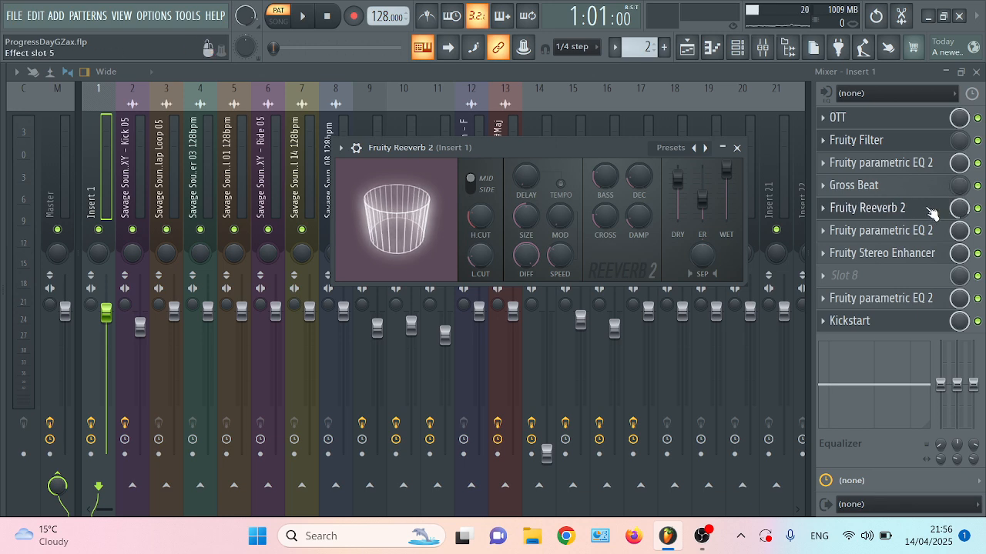
Play the LEAD pattern while switching Fruity Reeverb 2 off and on to compare the sound with and without reverb.
key(space)
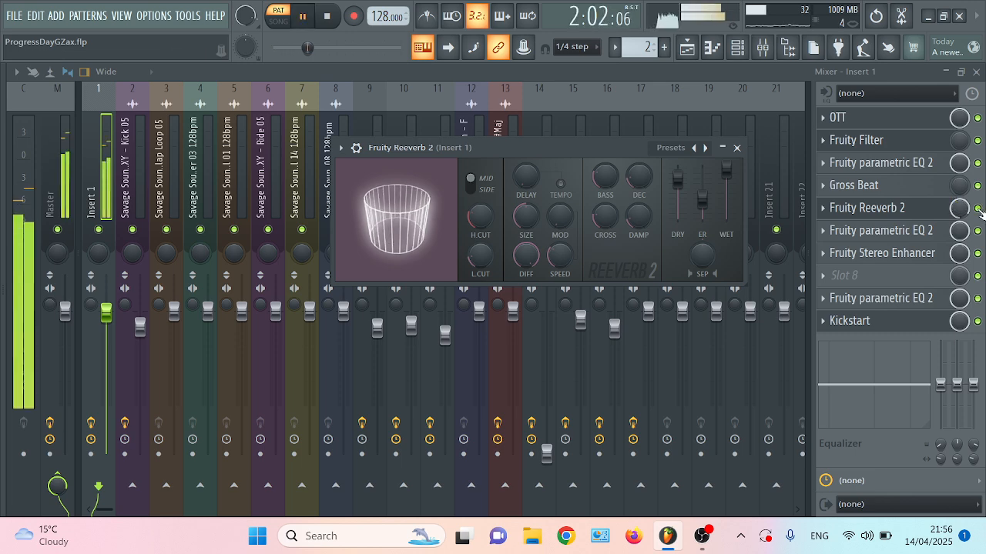
click(978, 209)
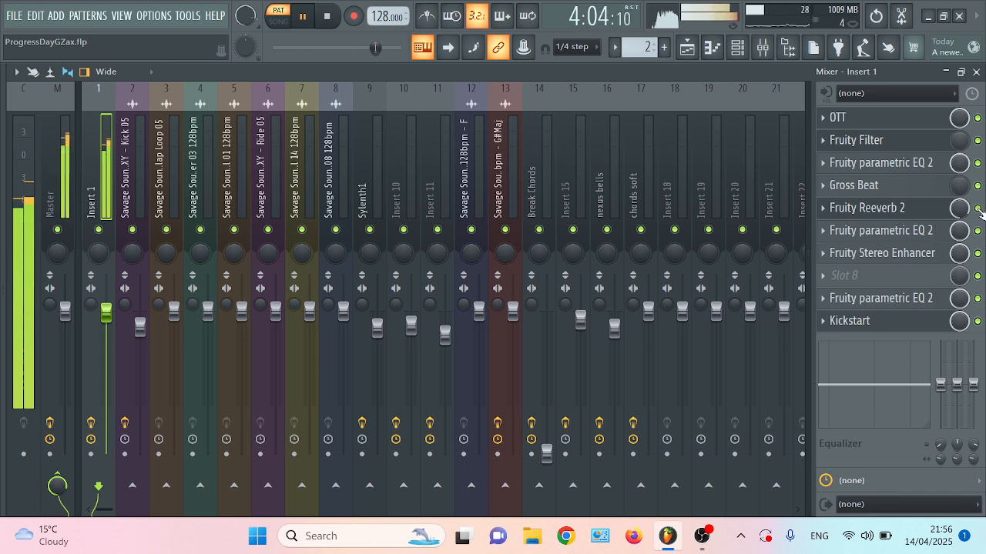
key(space)
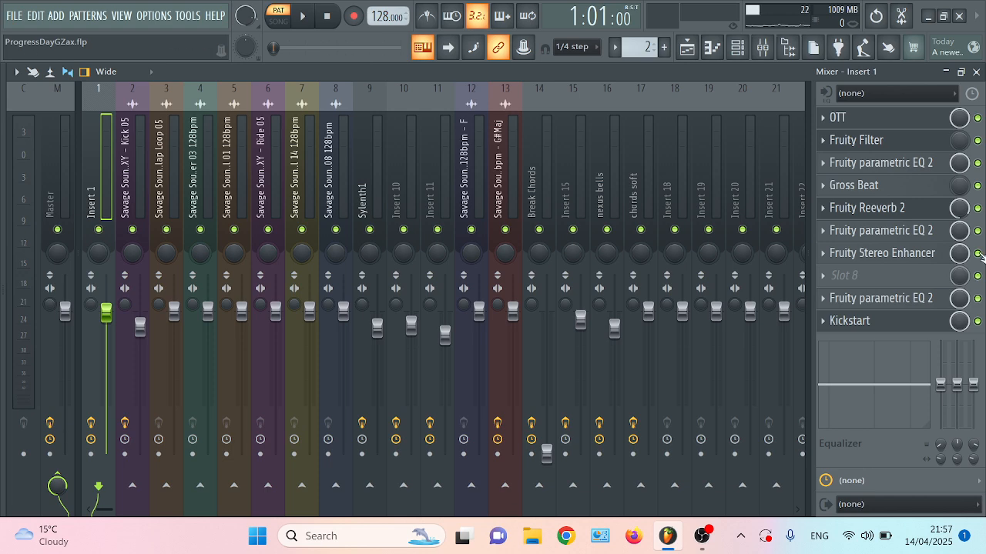
Inspect the second Fruity parametric EQ 2, the Fruity Stereo Enhancer and the last Fruity parametric EQ 2 on Insert 1.
click(903, 231)
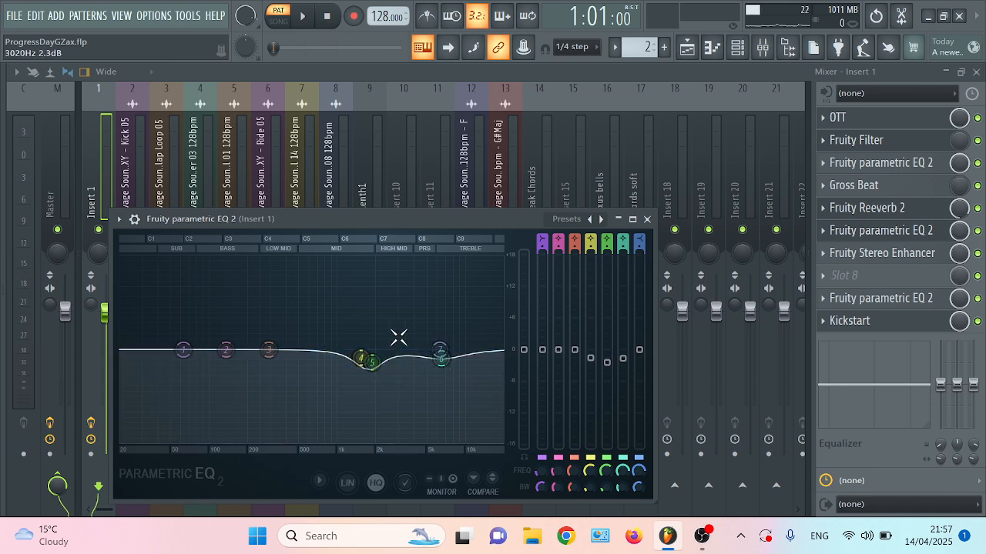
click(888, 258)
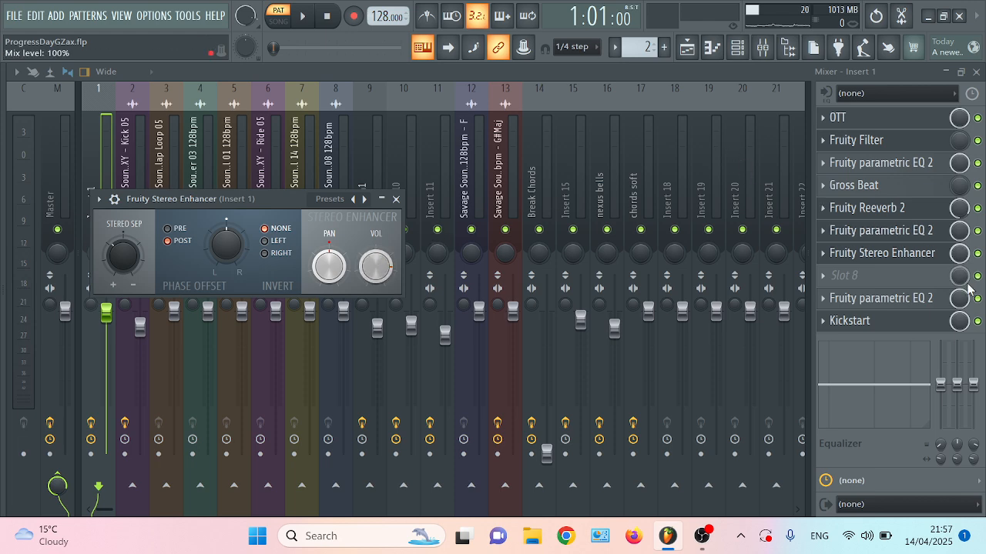
click(914, 301)
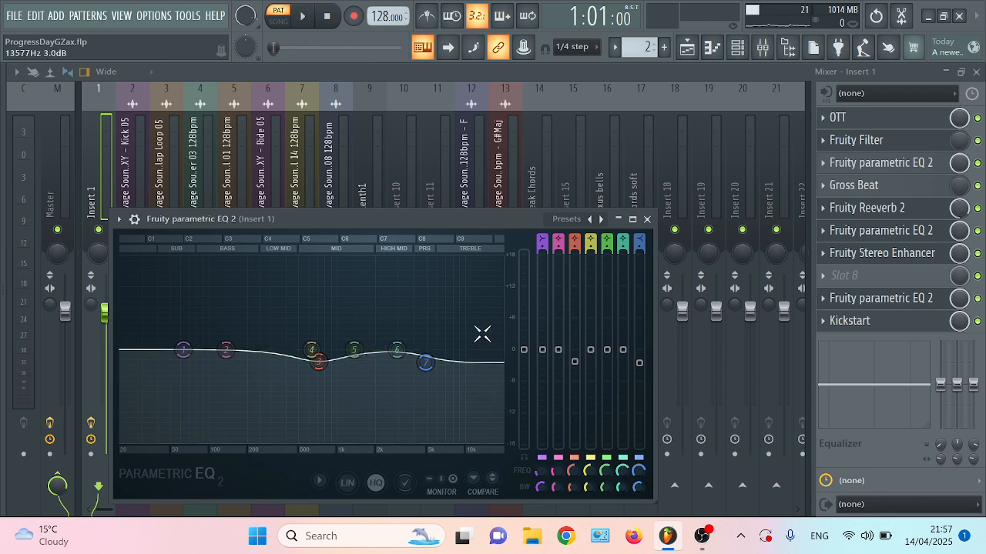
click(647, 219)
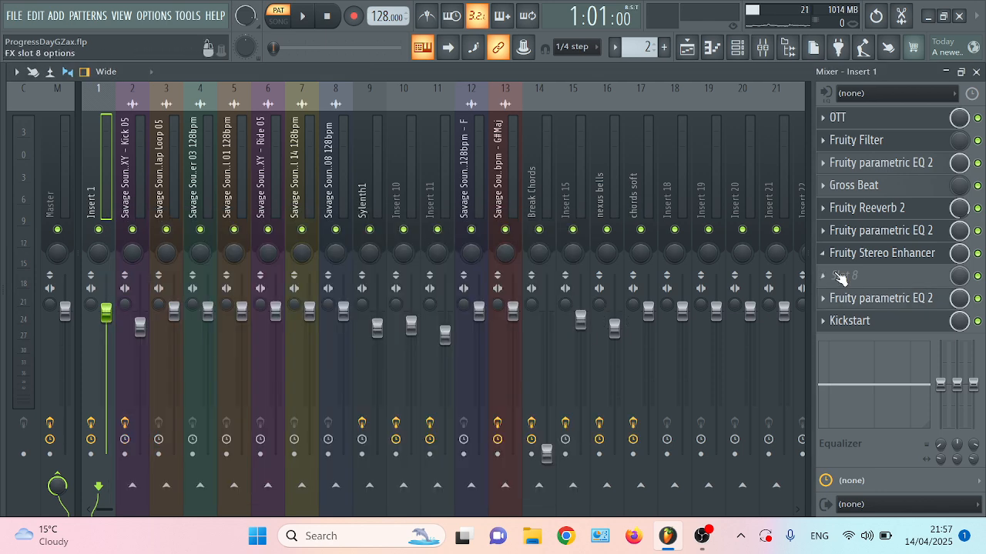
Open Kickstart on Insert 1 and play the LEAD pattern with the effect switched off and back on to compare the sidechain.
click(853, 321)
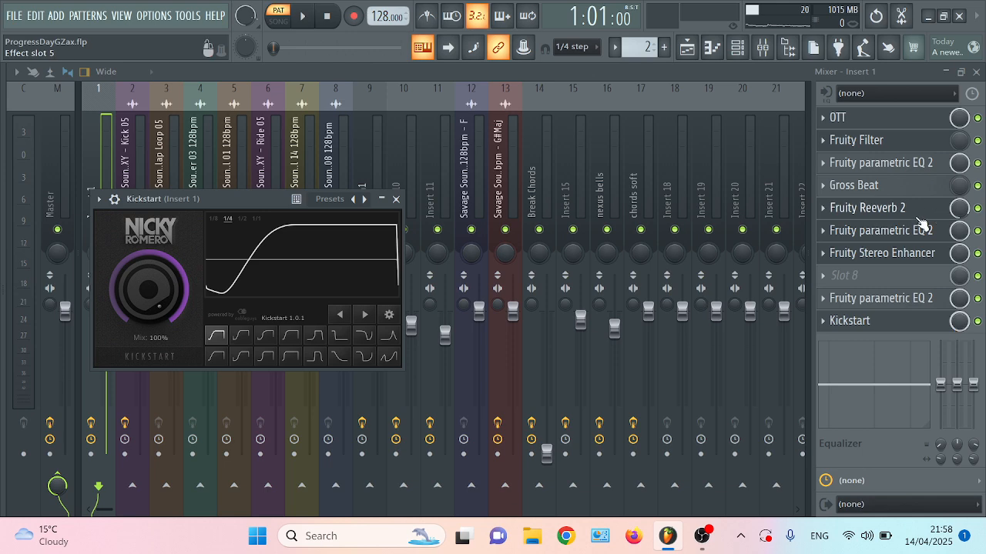
key(space)
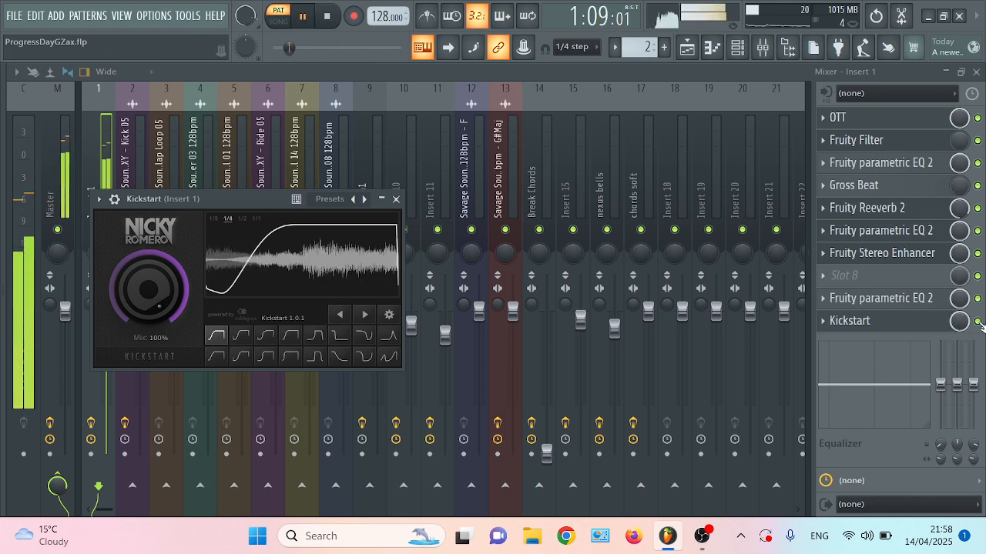
click(978, 321)
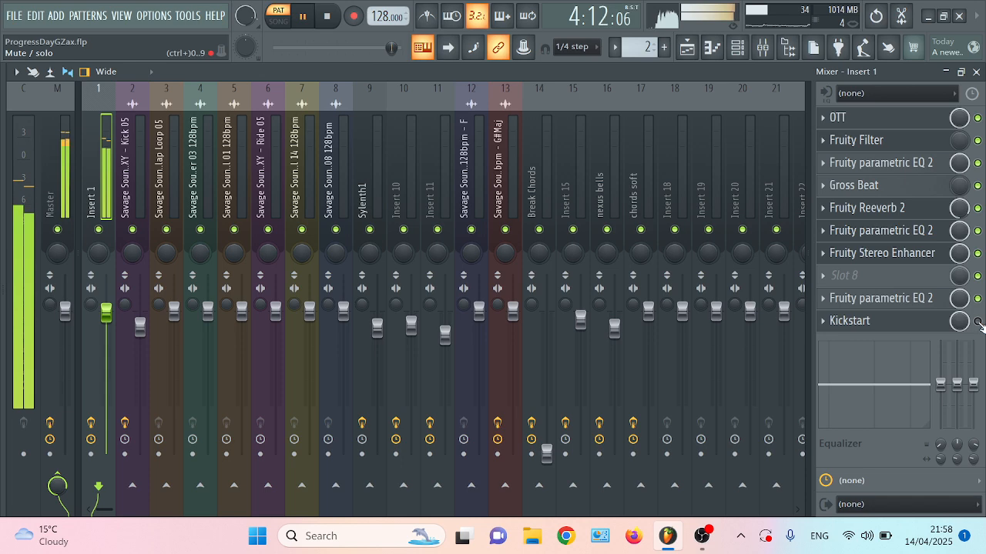
click(978, 321)
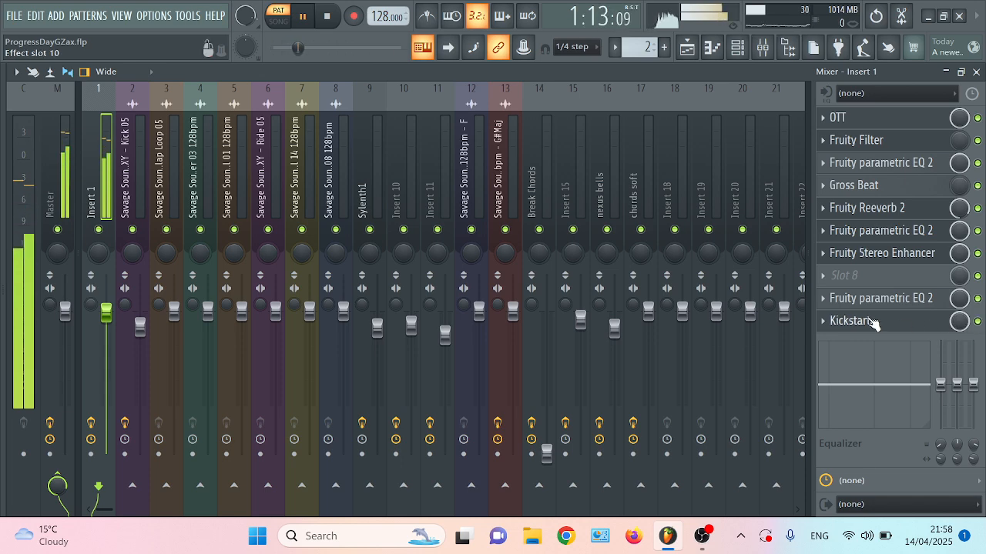
key(space)
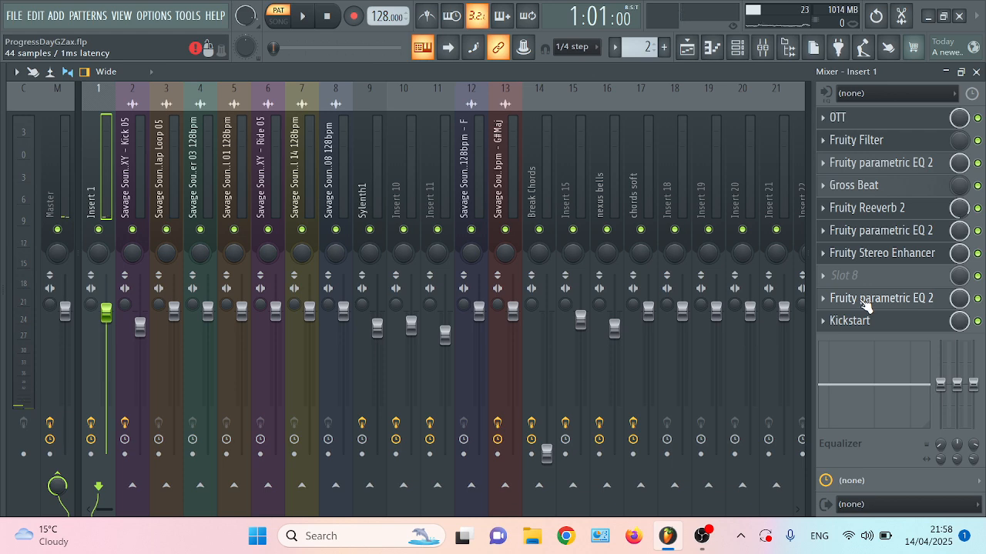
Leave the mixer for the playlist and open the Bass pattern from Track 10 in the piano roll.
click(976, 70)
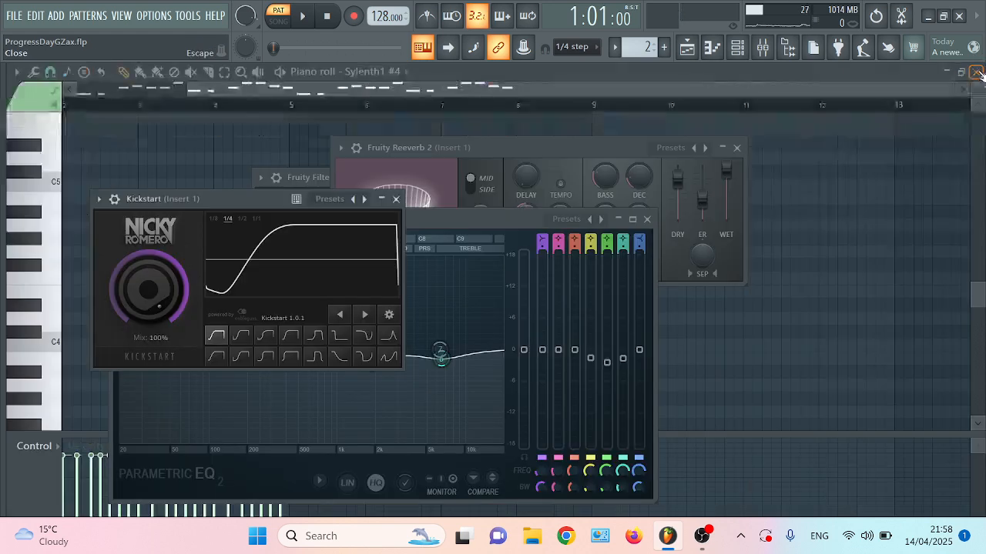
click(692, 50)
scroll(477, 215, down, 5)
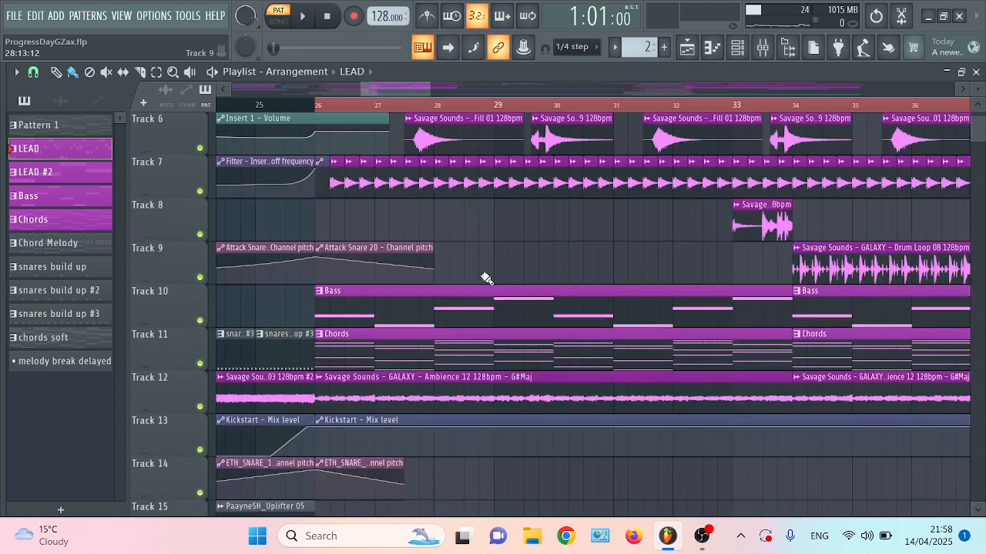
double_click(480, 289)
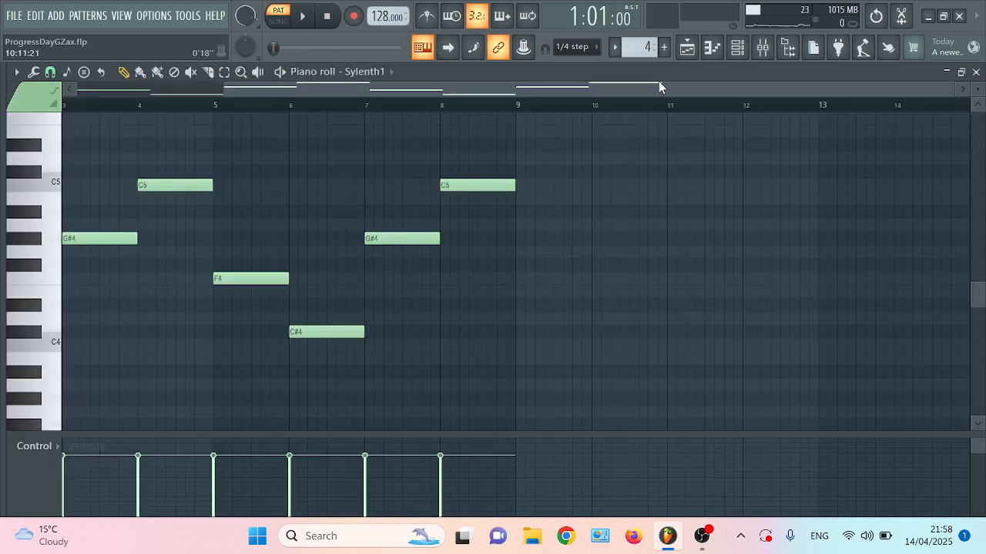
Mute Sylenth1 #2 and #3 in the channel rack and play the Bass pattern to audition the first Sylenth1 layer alone.
click(741, 51)
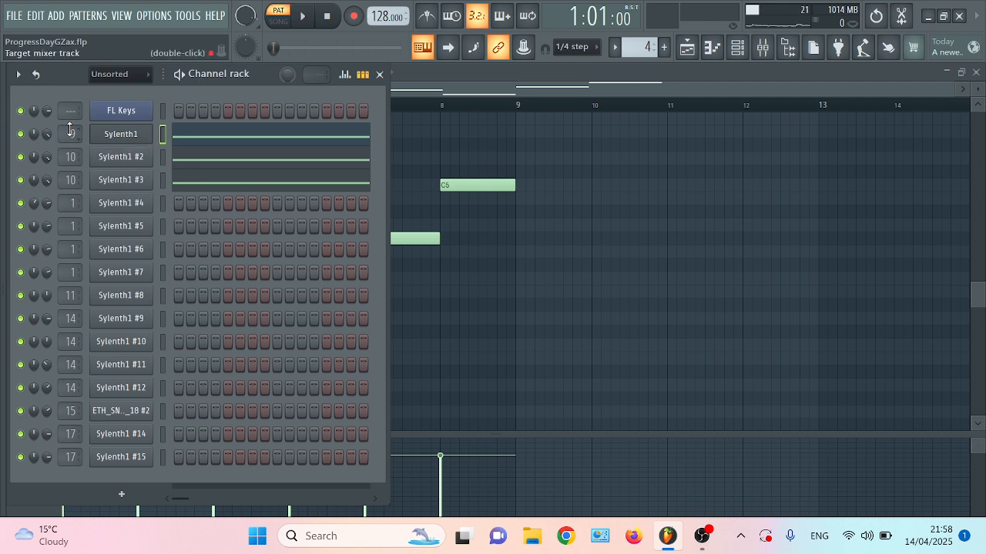
click(20, 179)
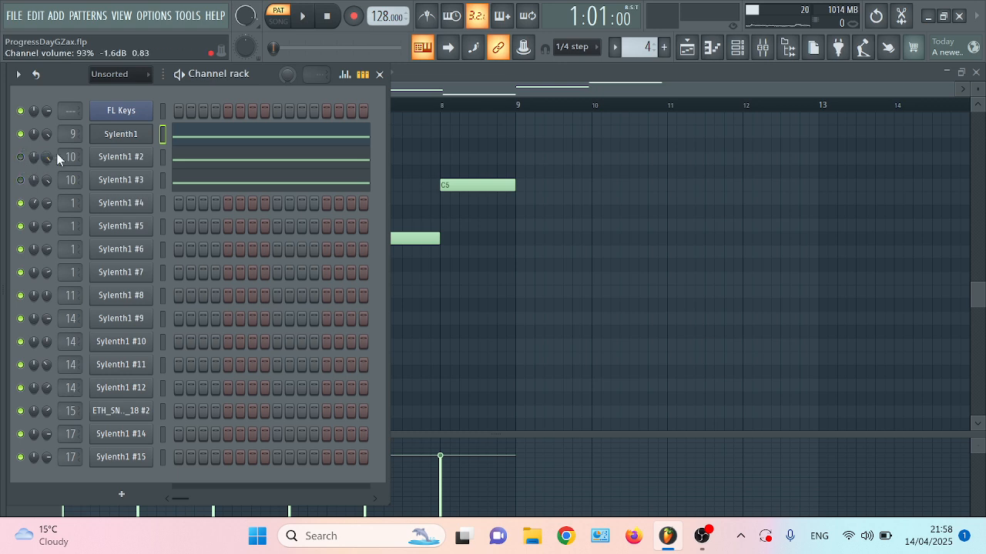
key(space)
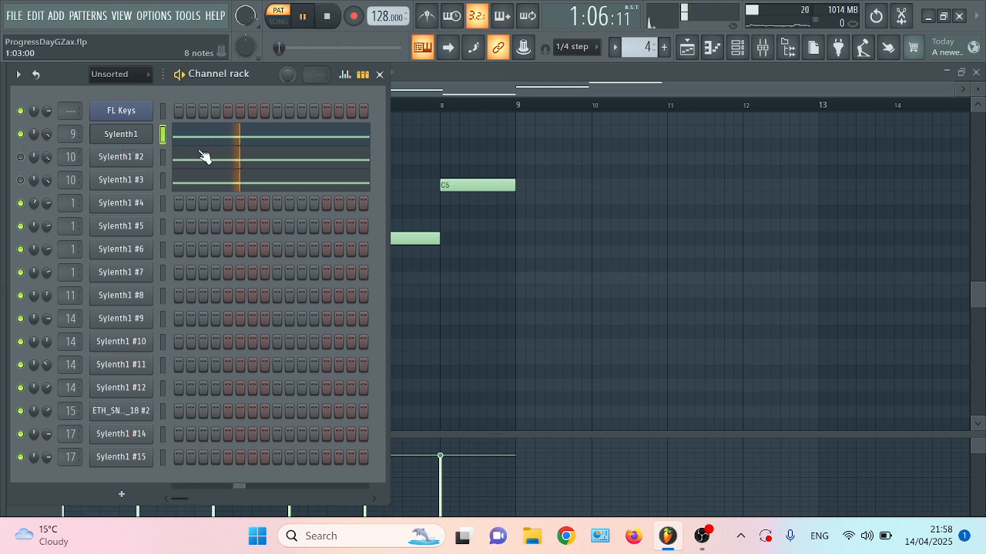
key(space)
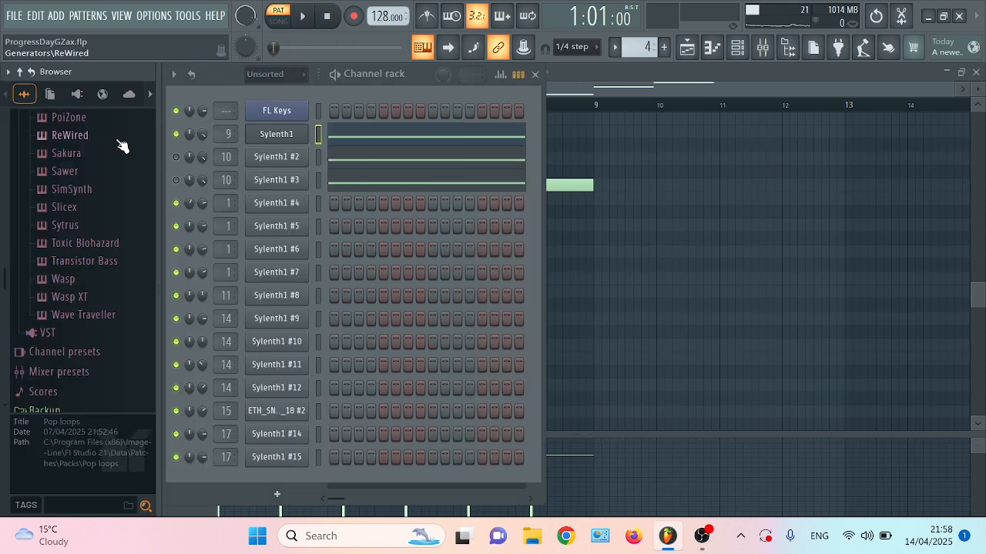
Replay the first Sylenth1 bass layer, then mute it and play the Bass pattern with only Sylenth1 #2 active.
key(space)
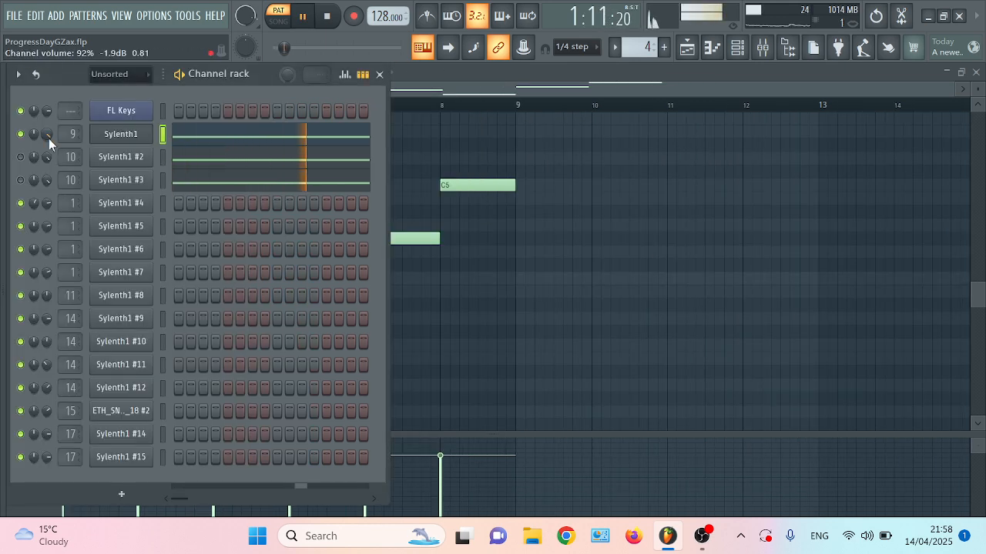
key(space)
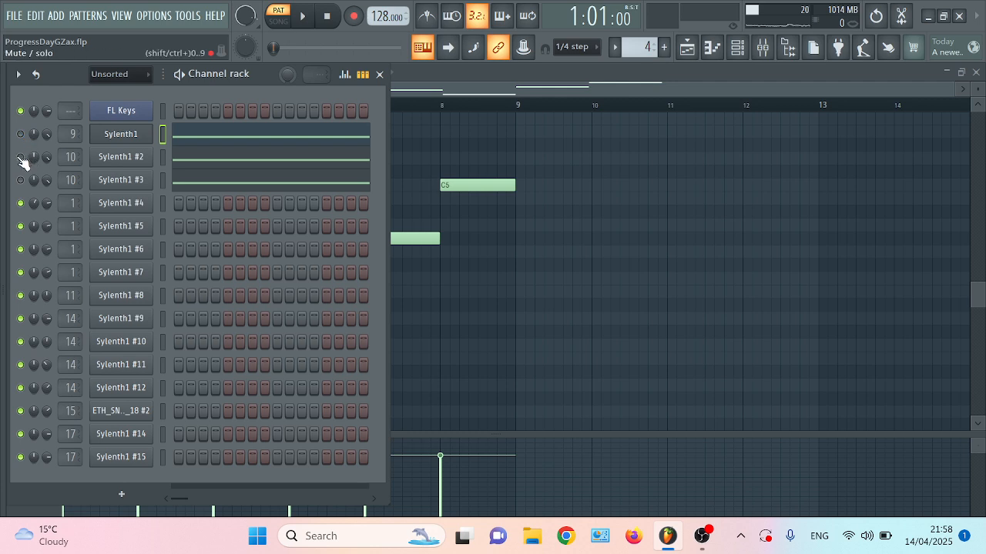
click(20, 157)
key(space)
key(space)
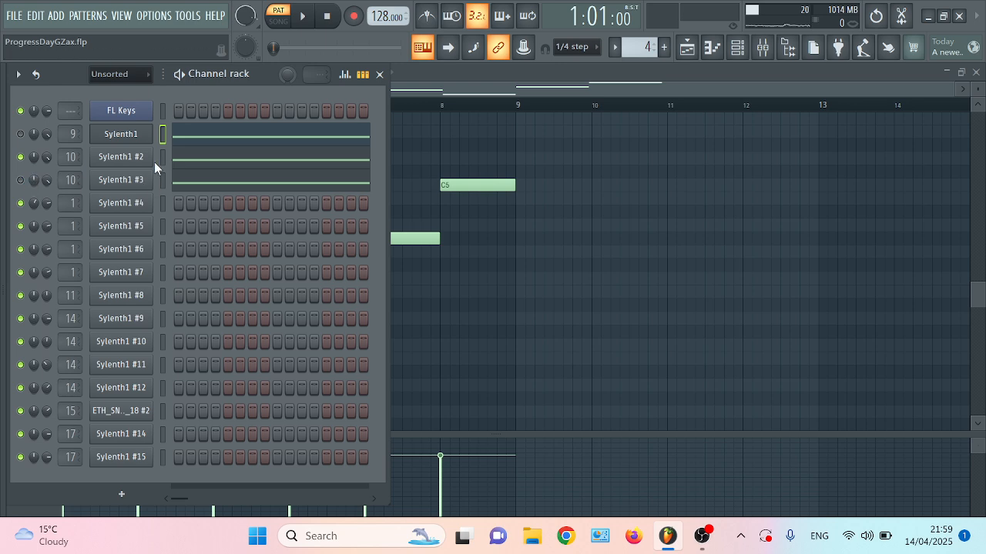
key(space)
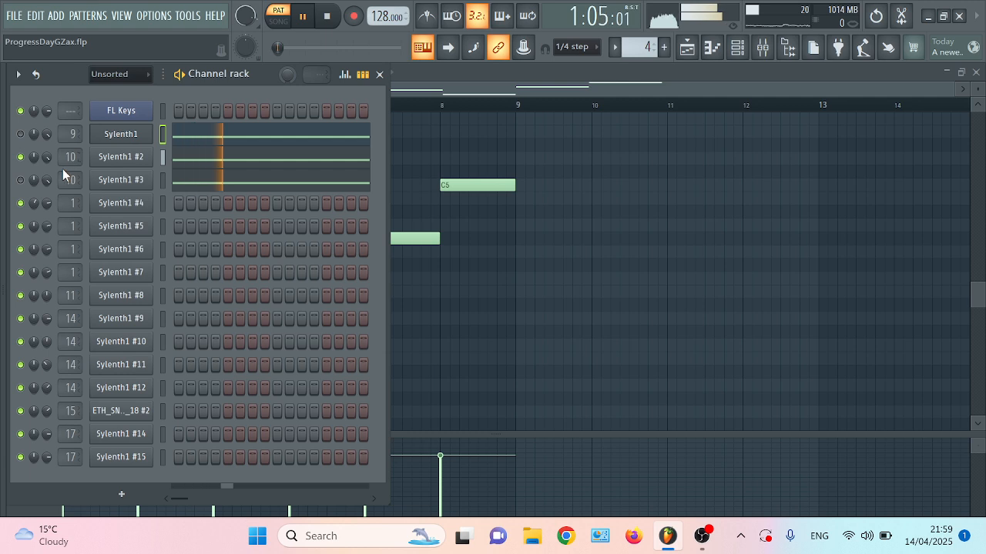
Swap Sylenth1 #2 for Sylenth1 #3 during playback to audition the third bass layer alone, then mute it.
click(22, 159)
click(22, 181)
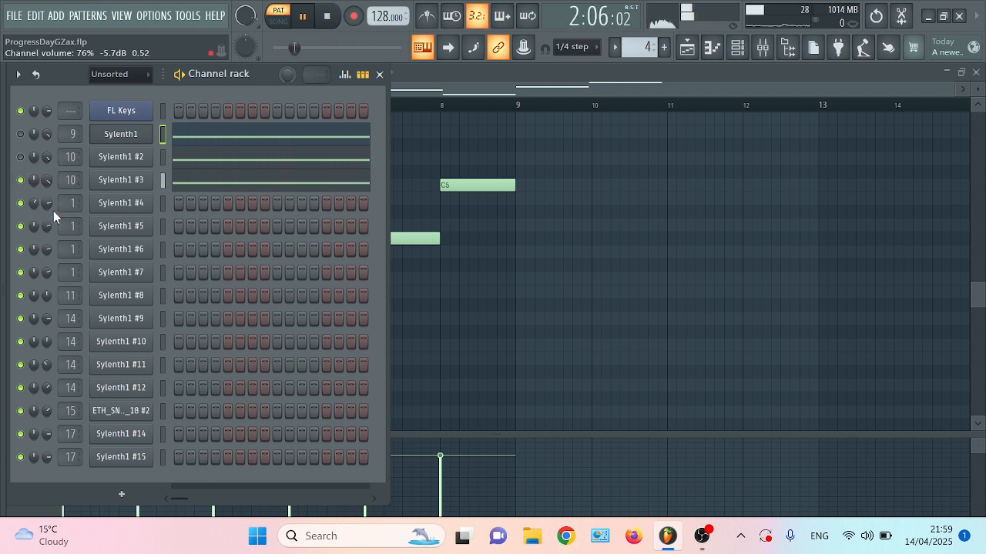
click(23, 181)
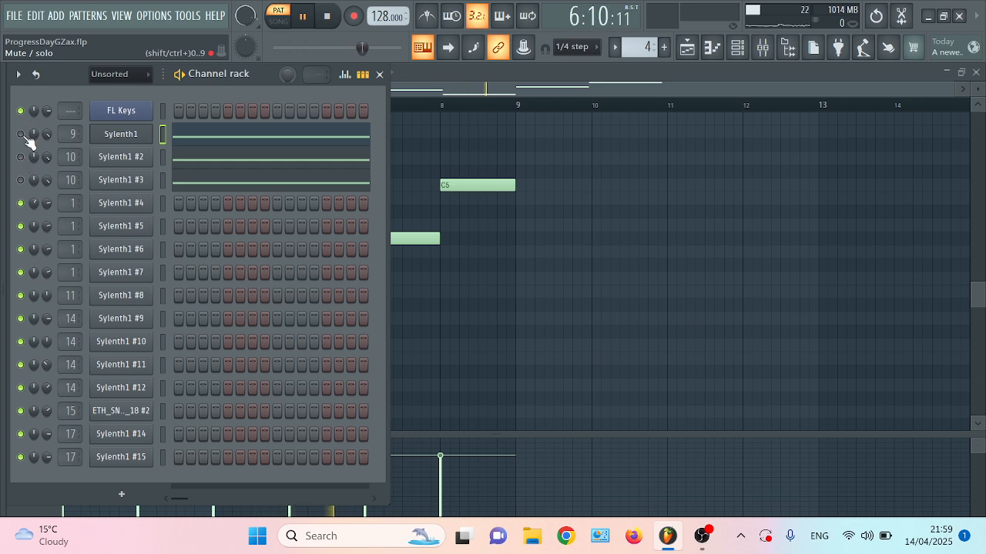
Unmute all three Sylenth1 bass layers to hear them together, then stop playback.
click(20, 157)
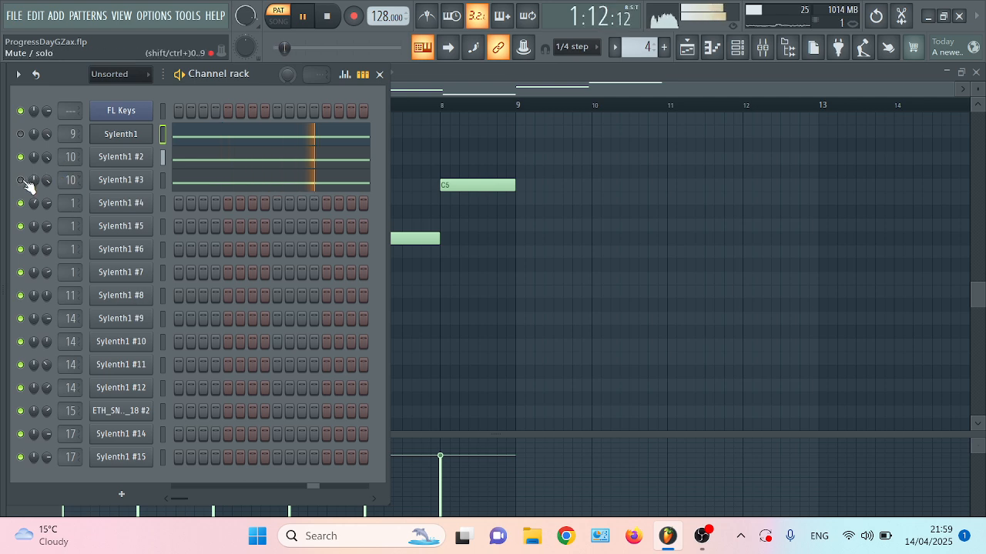
click(21, 134)
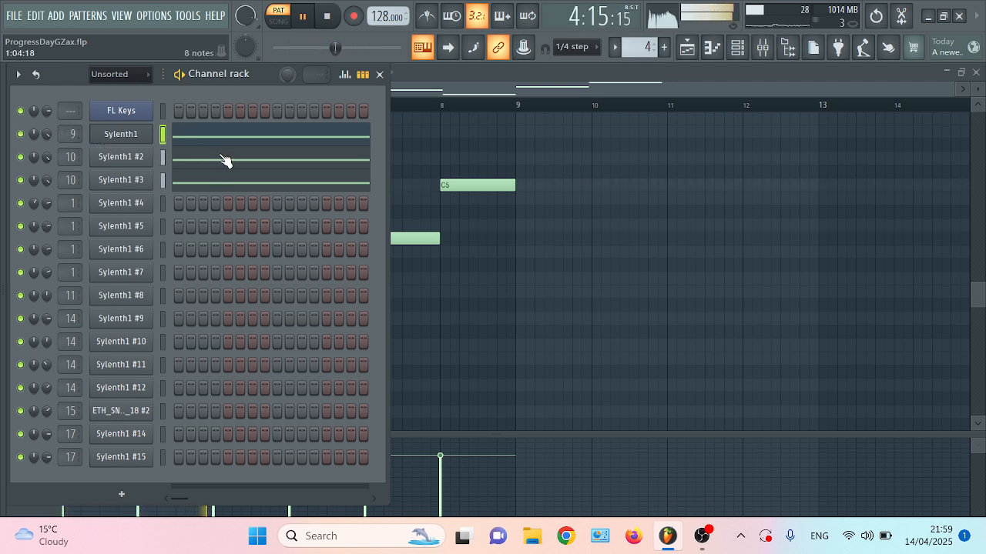
key(space)
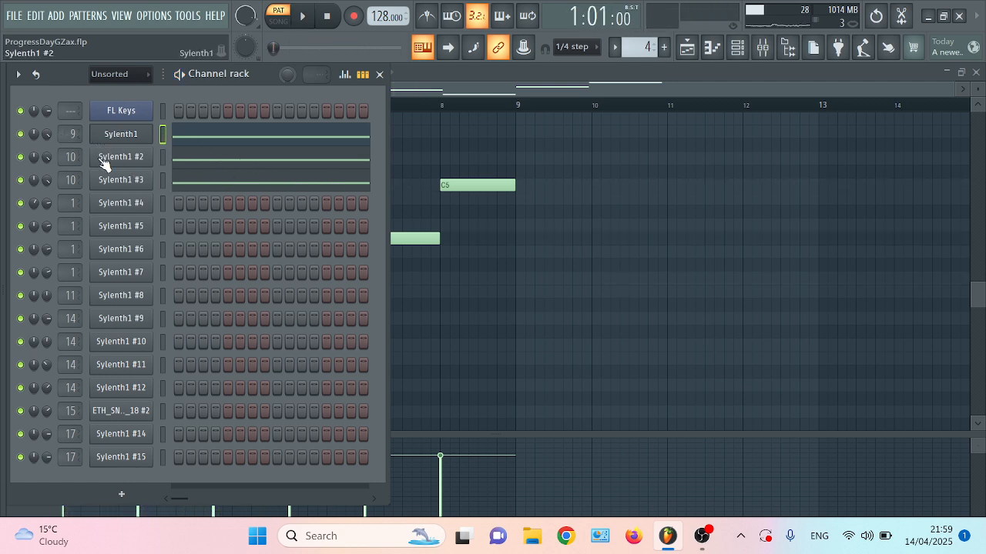
Open mixer Insert 10 for the bass, briefly play the pattern and inspect the first Fruity parametric EQ 2.
double_click(71, 157)
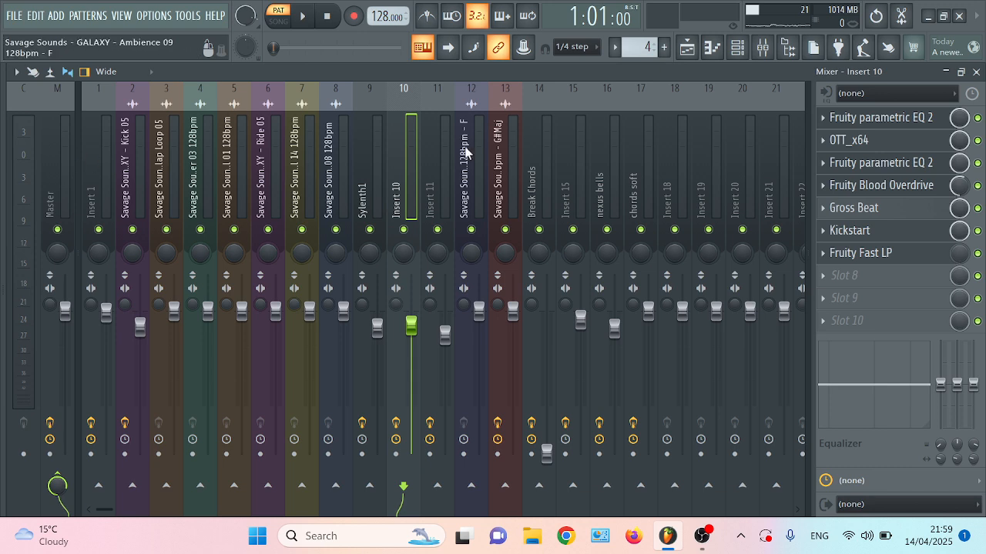
key(space)
key(space)
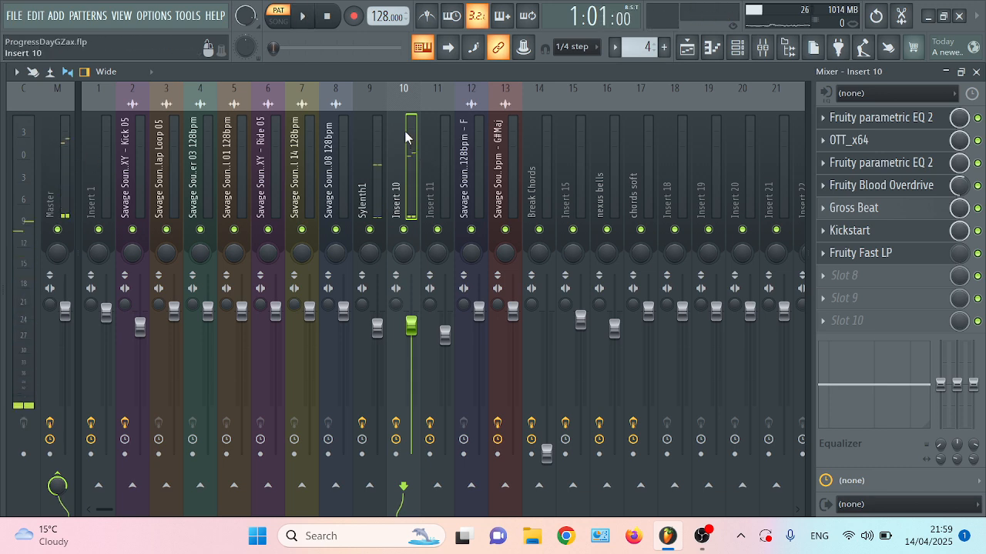
click(894, 119)
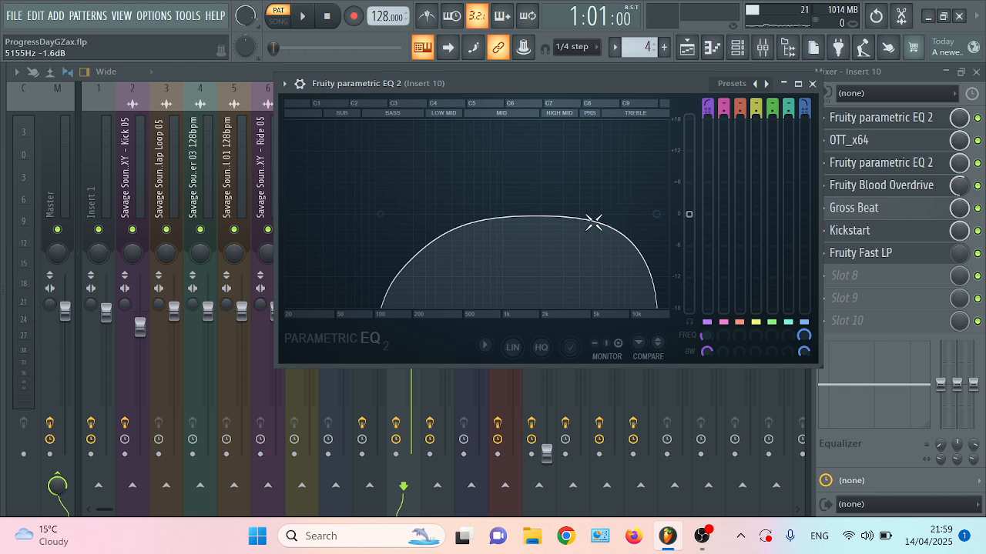
key(space)
key(space)
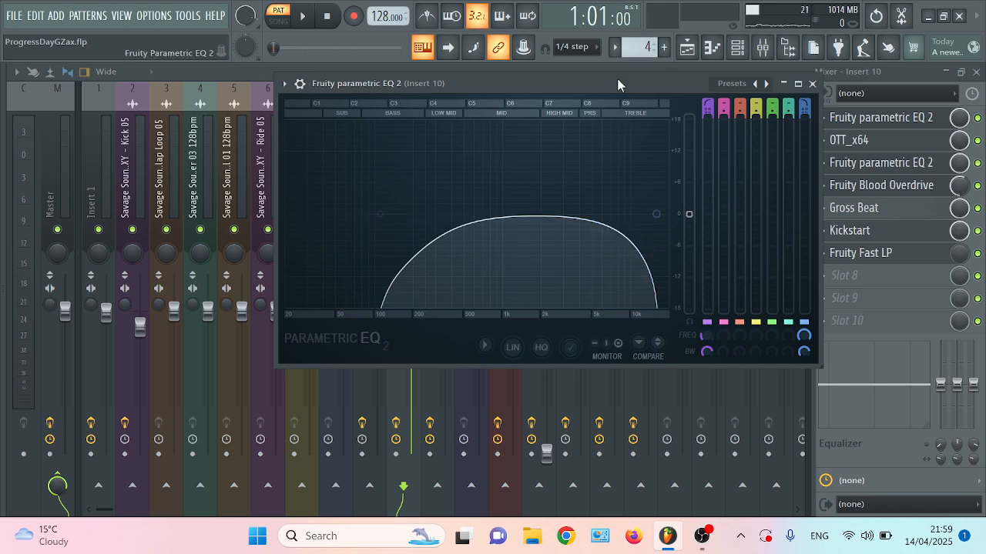
drag(661, 85, 659, 156)
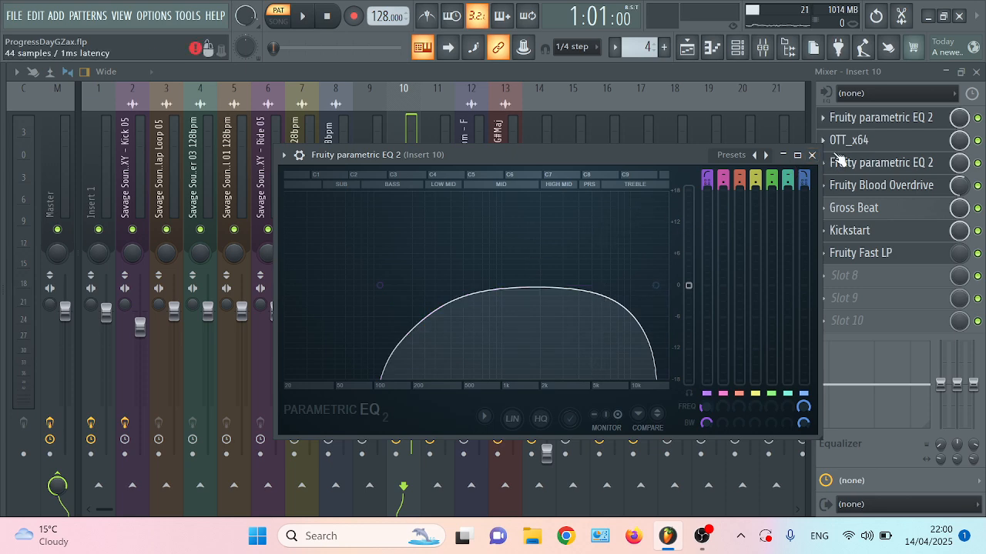
click(811, 155)
Open OTT_x64 on Insert 10 and play the Bass pattern to watch its compression.
click(867, 142)
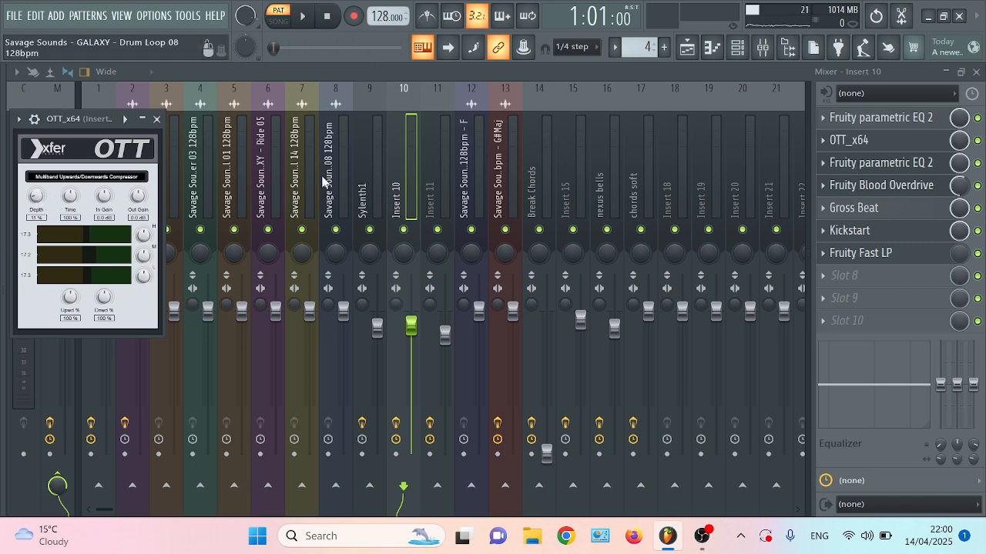
key(space)
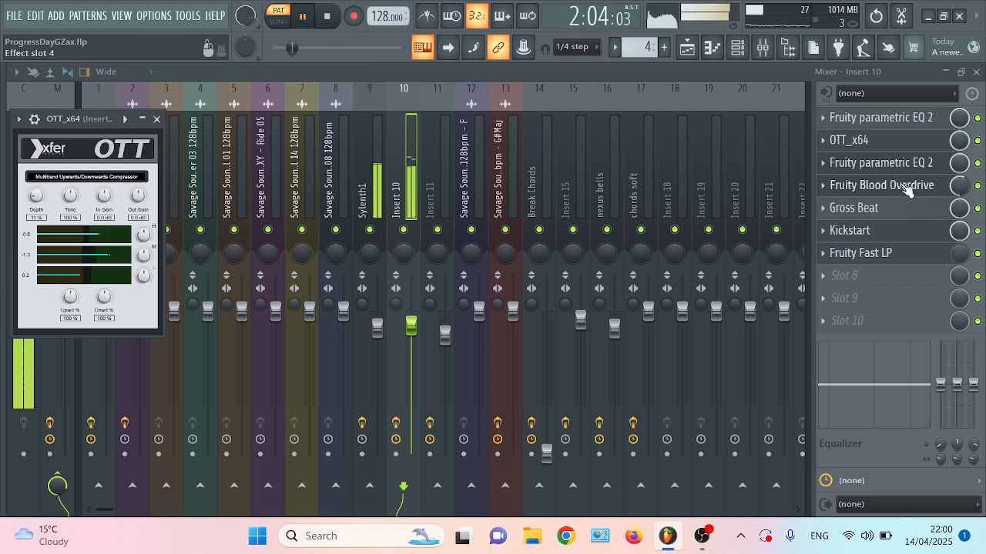
key(space)
Inspect the second Fruity parametric EQ 2 and the Fruity Blood Overdrive settings on Insert 10.
click(893, 164)
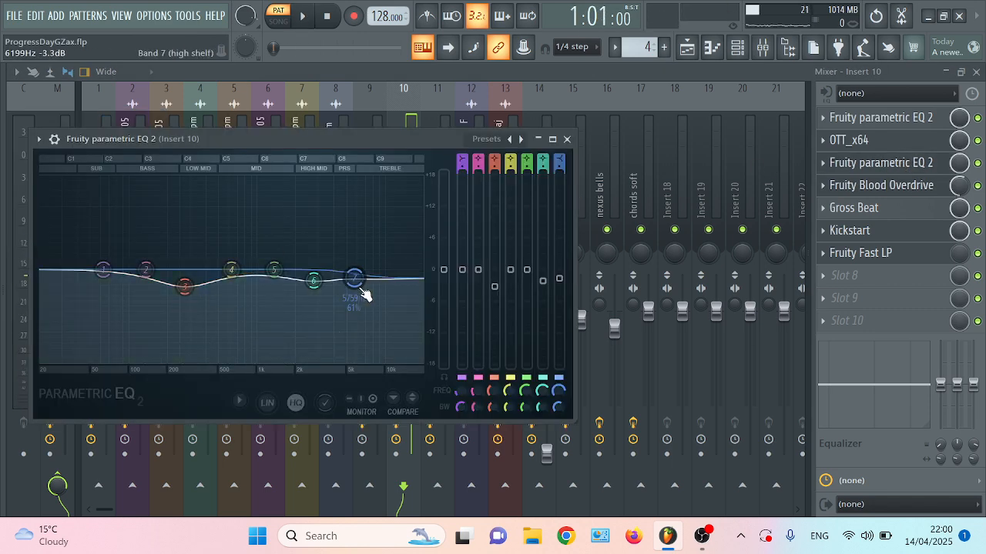
click(897, 191)
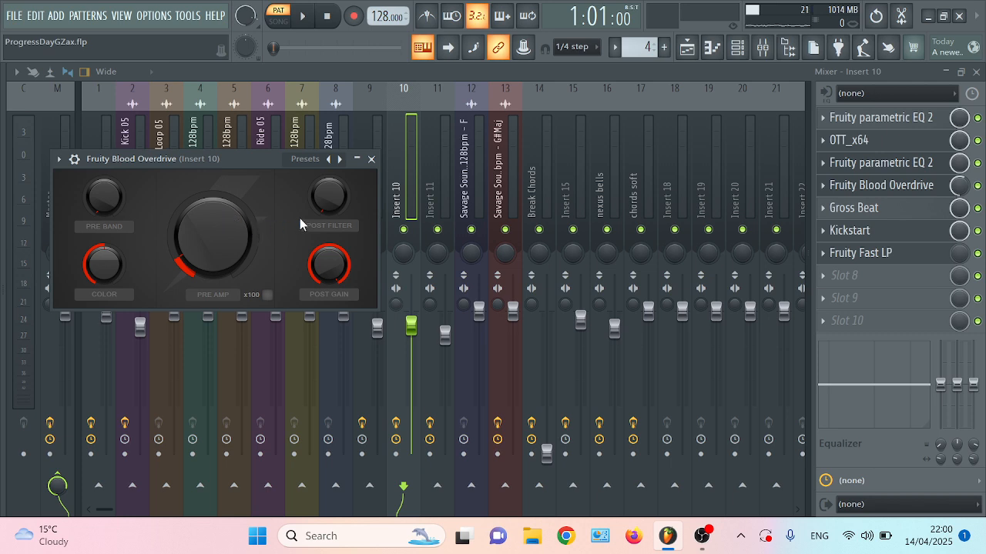
click(371, 160)
Open Gross Beat on Insert 10 and play the Bass pattern, toggling the effect to compare its Saw Gate 2 volume shaping.
click(878, 211)
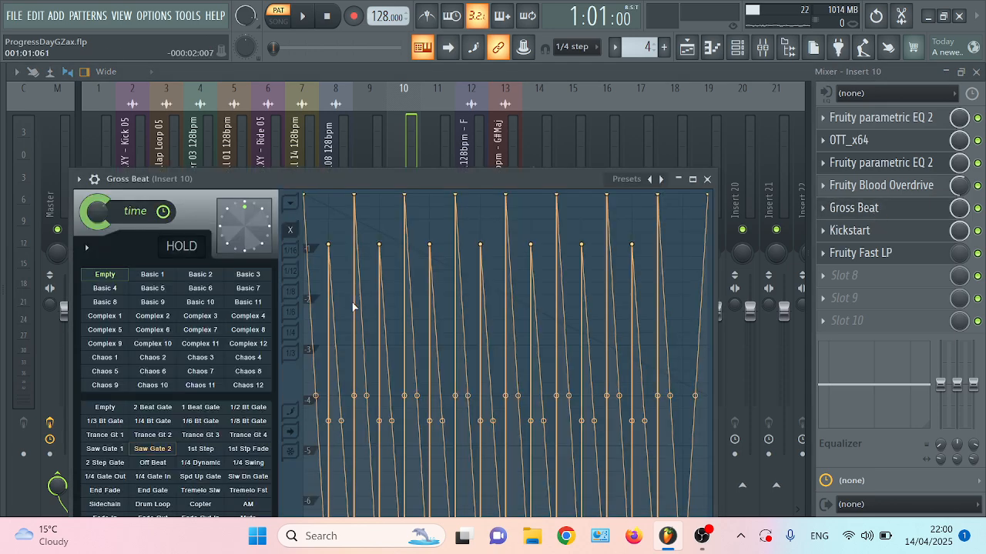
drag(415, 176, 417, 71)
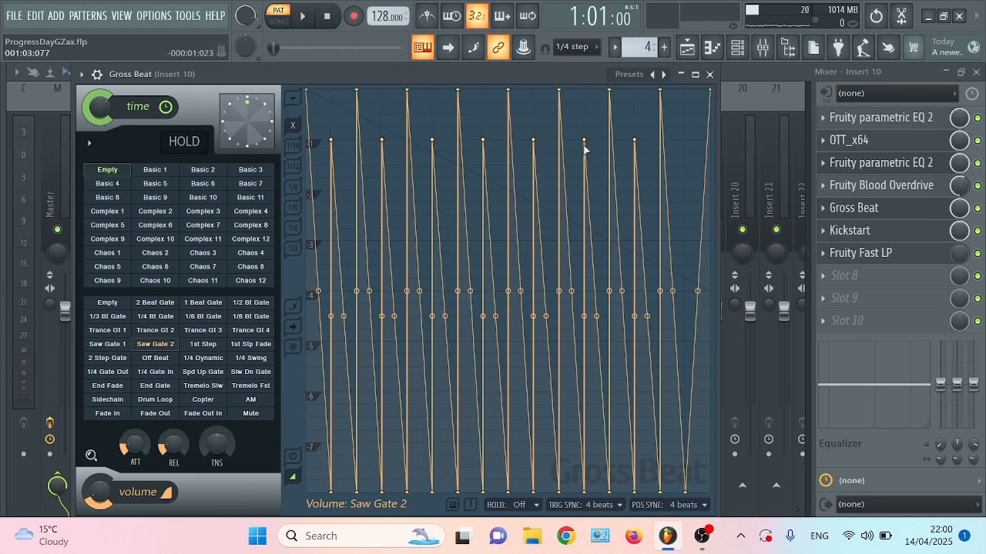
drag(563, 71, 564, 124)
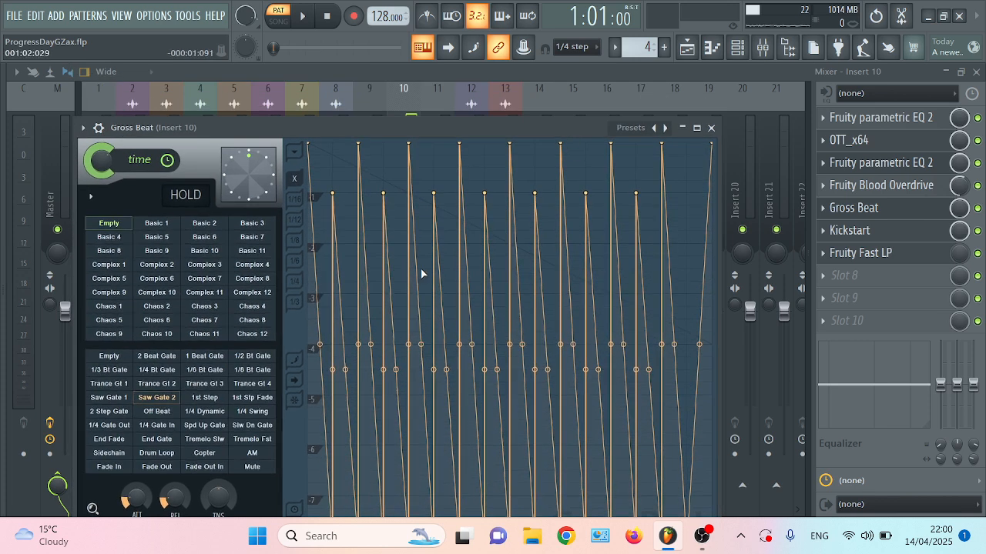
key(space)
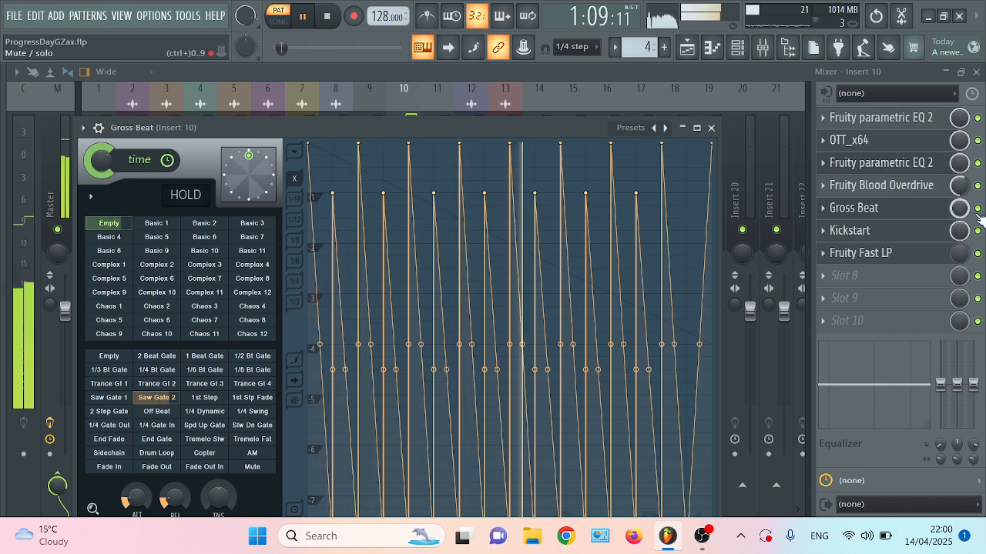
key(space)
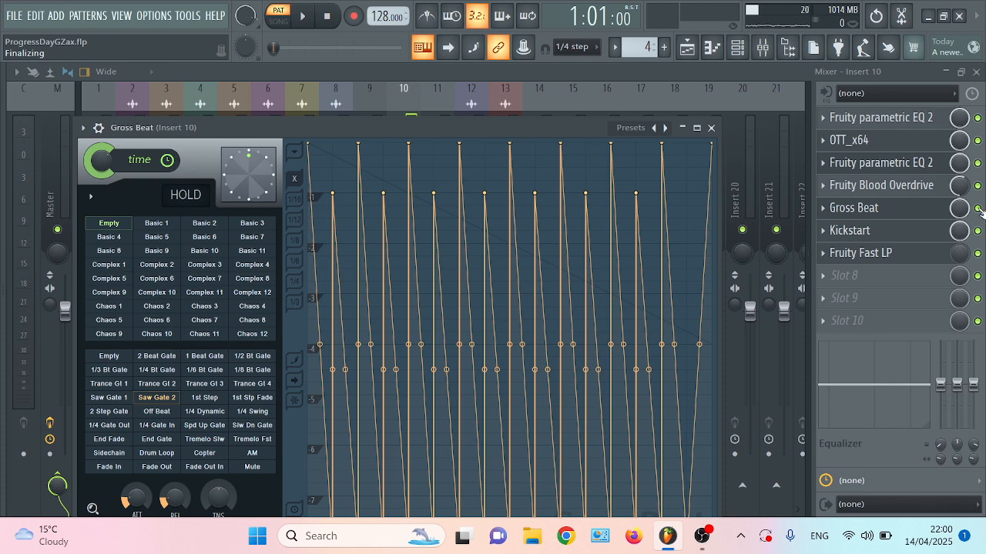
key(space)
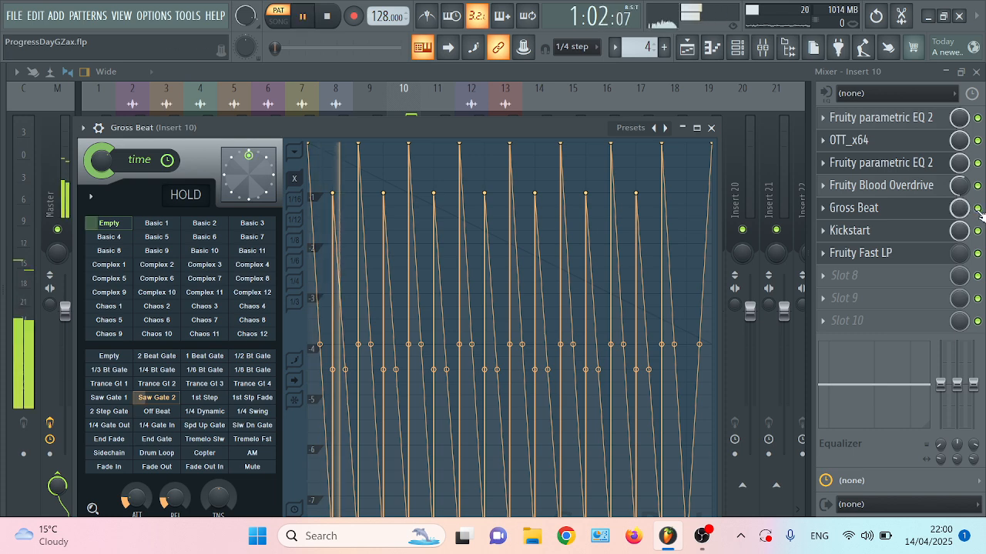
click(978, 208)
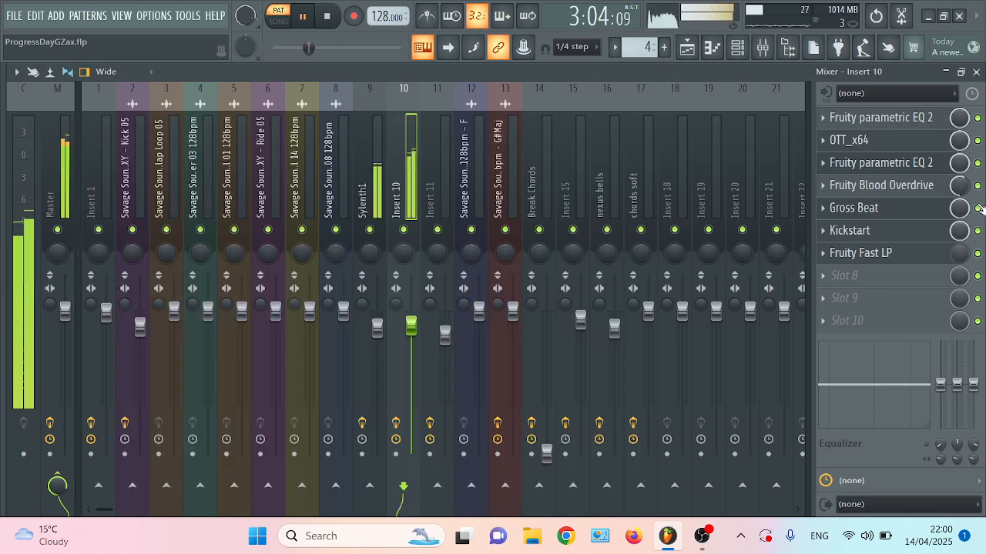
key(space)
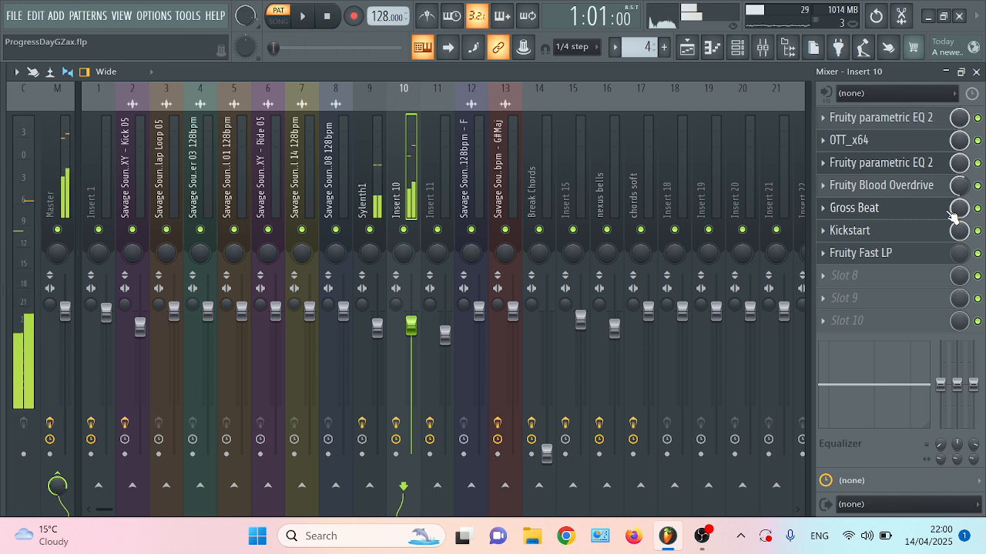
Inspect the Kickstart and Fruity Fast LP settings on Insert 10.
click(888, 230)
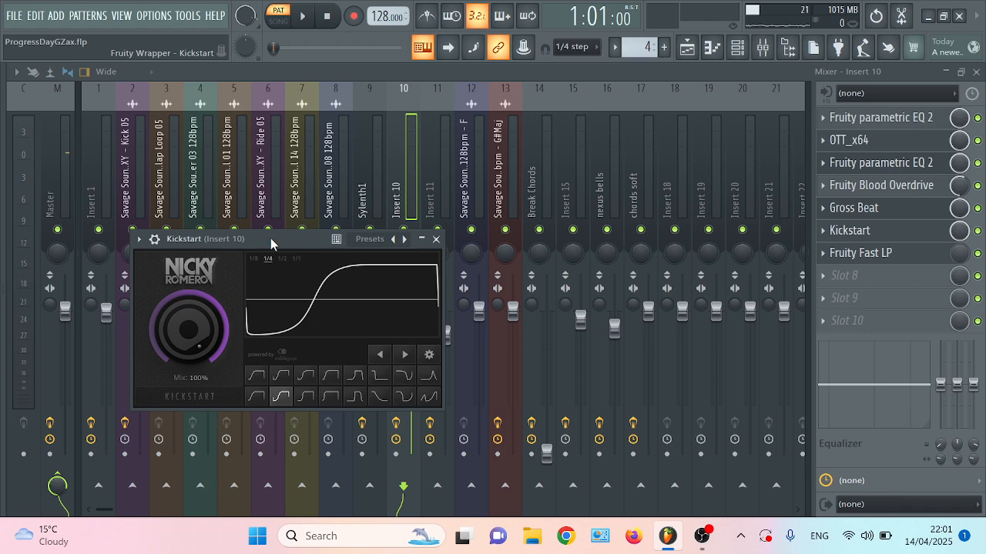
click(890, 257)
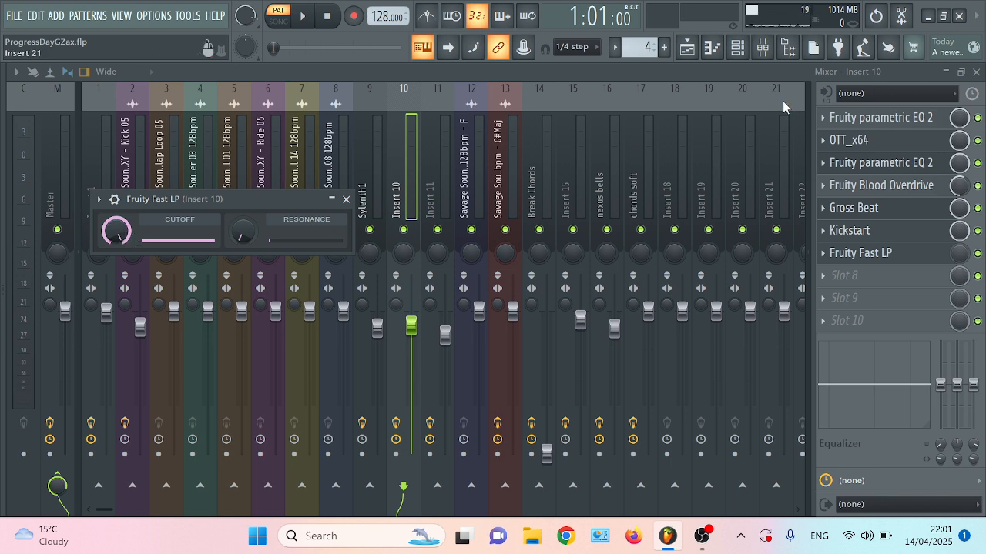
Return to the playlist and open the Chords pattern from Track 11 in the piano roll.
click(687, 47)
scroll(497, 259, down, 2)
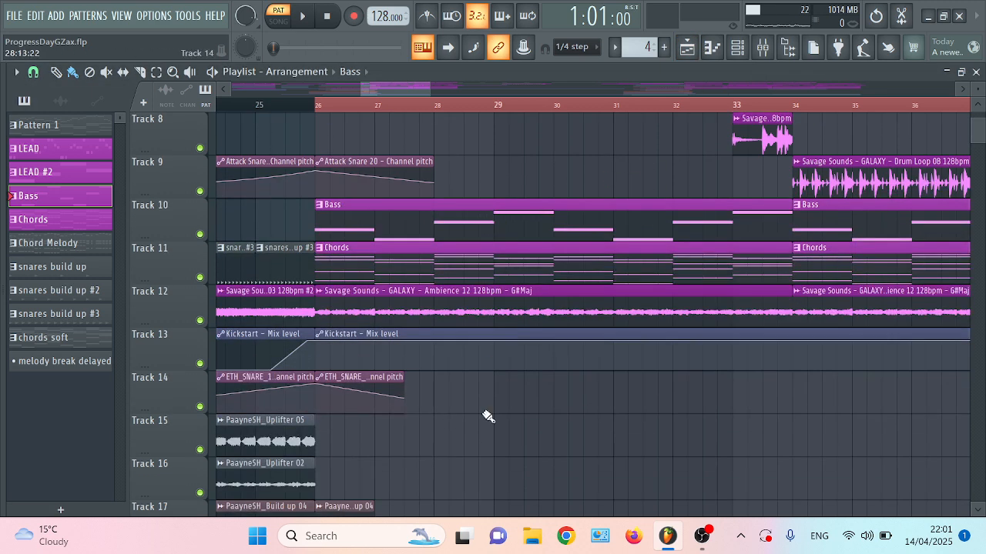
double_click(442, 257)
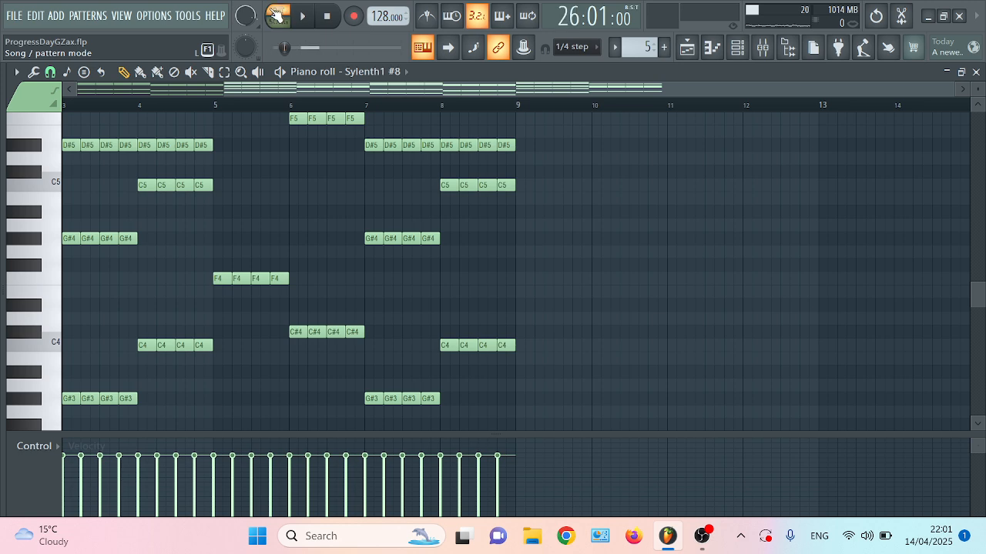
Examine the Chords pattern's notes for Sylenth1 #8 from its first bar, from the highest to the lowest voices.
scroll(407, 114, left, 2)
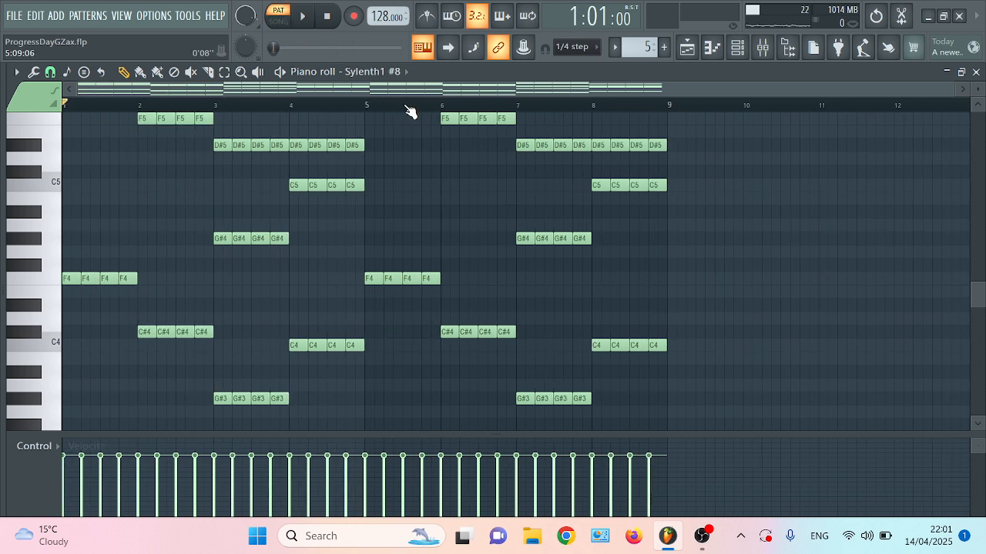
scroll(408, 111, up, 4)
scroll(409, 129, up, 1)
scroll(406, 109, down, 4)
scroll(418, 154, up, 3)
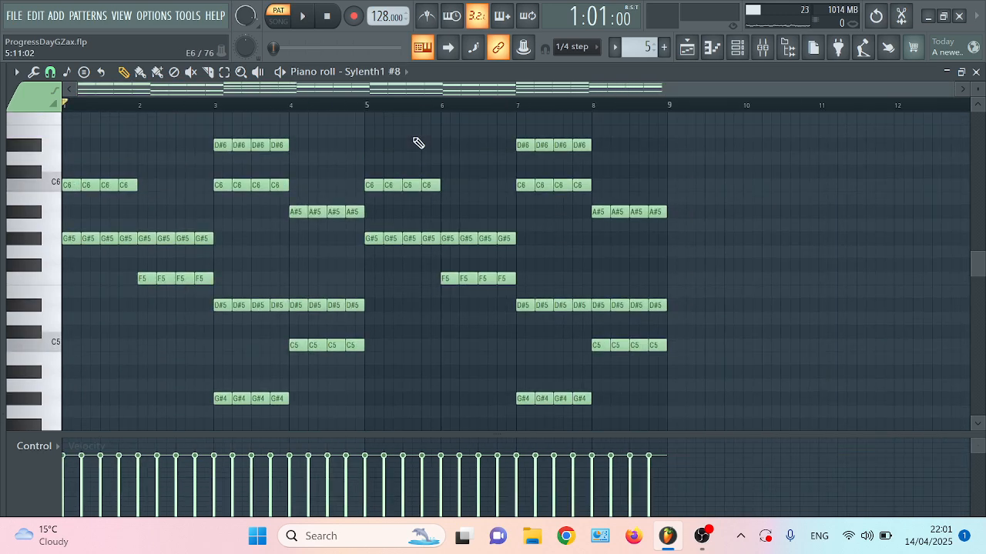
scroll(418, 144, down, 2)
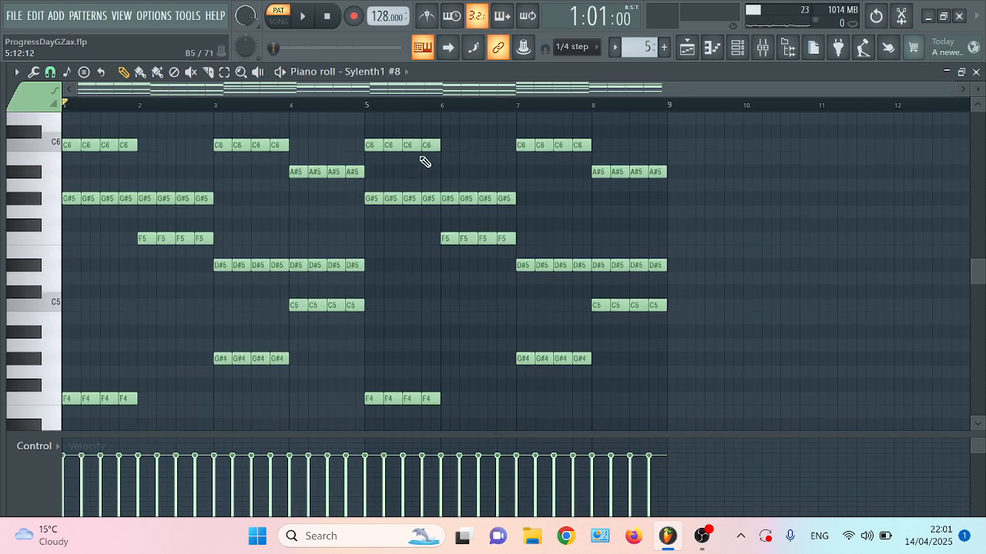
scroll(432, 163, down, 12)
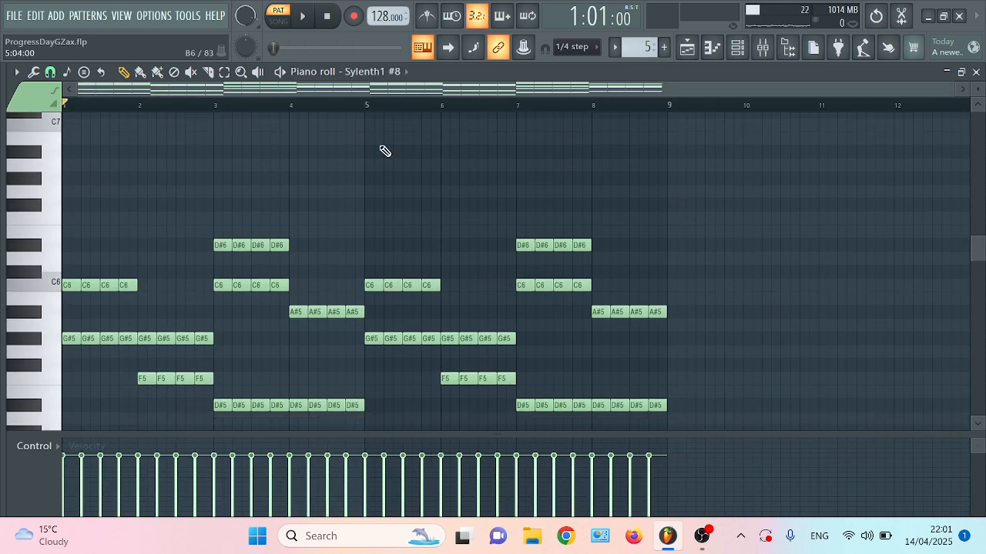
scroll(407, 207, up, 7)
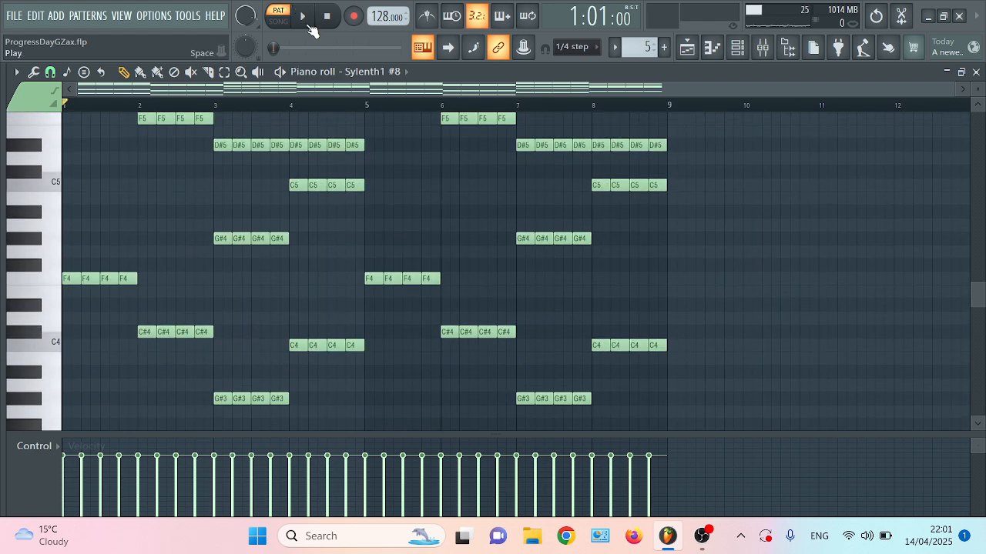
Play the Chords pattern and open the Insert 11 mixer track that Sylenth1 #8 is routed to.
click(305, 16)
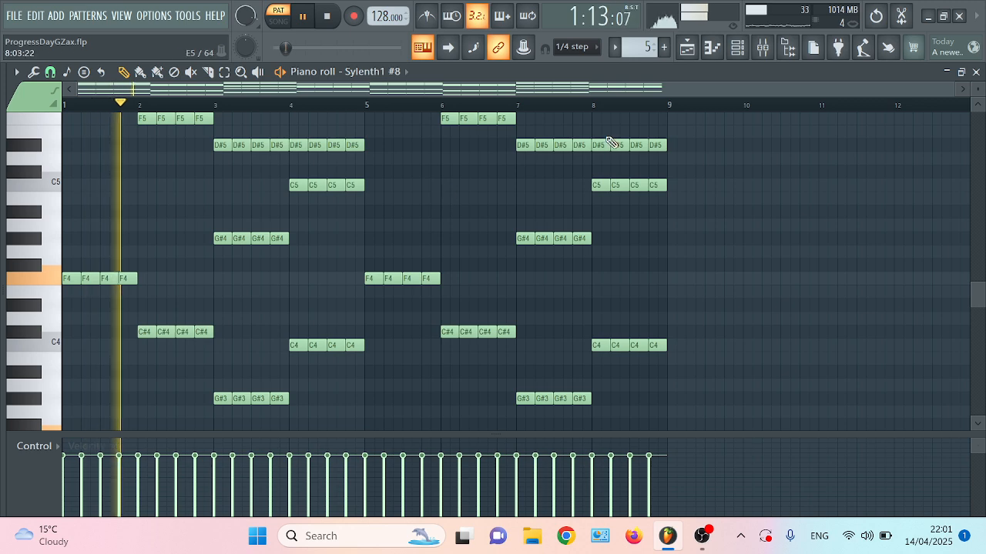
click(737, 47)
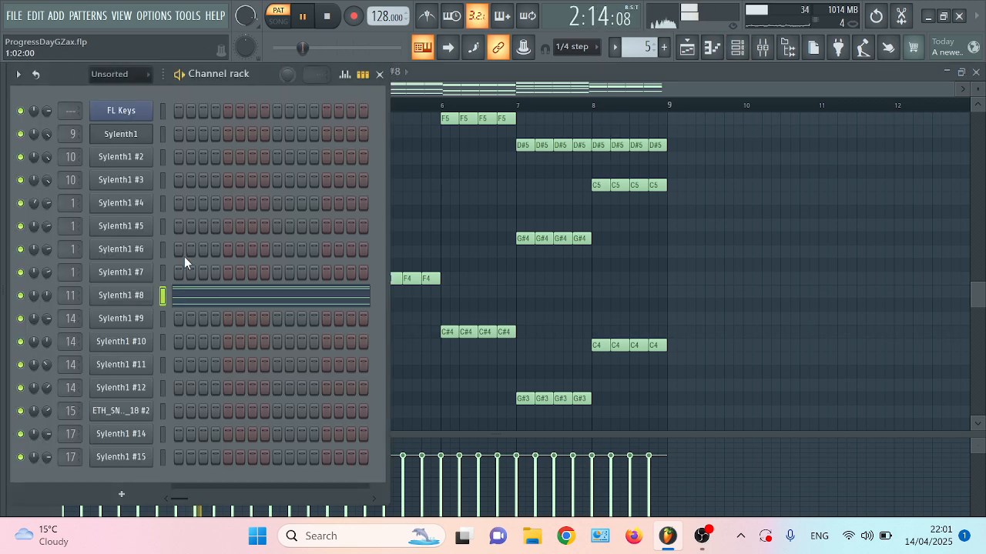
key(space)
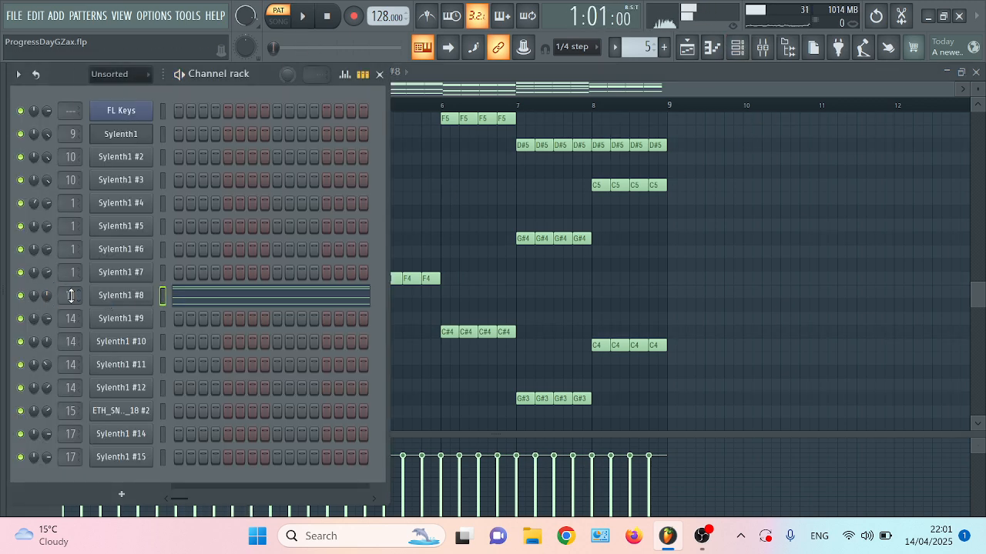
double_click(71, 295)
key(space)
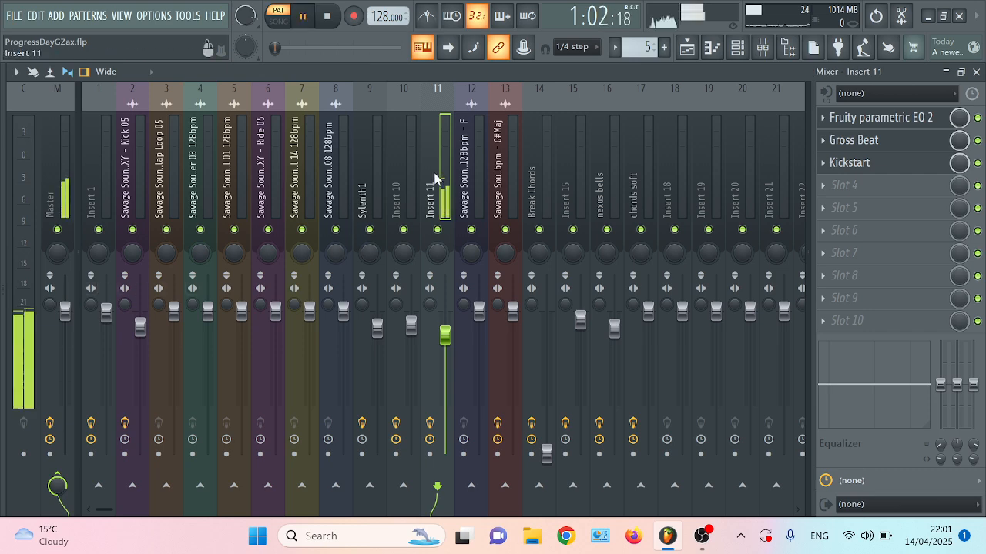
key(space)
Inspect Fruity parametric EQ 2, Gross Beat and Kickstart on Insert 11, playing the Chords pattern with Gross Beat on and off.
click(886, 120)
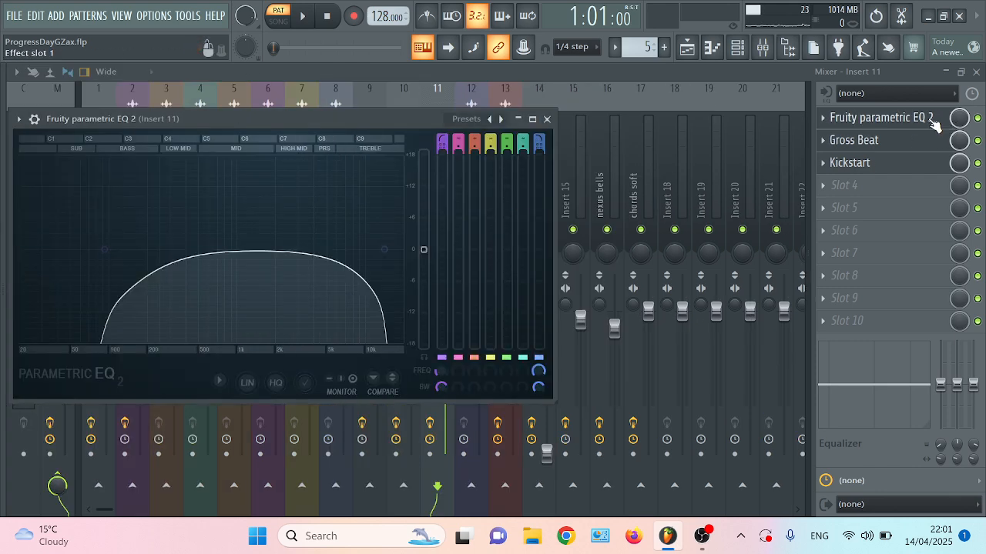
click(909, 117)
click(870, 143)
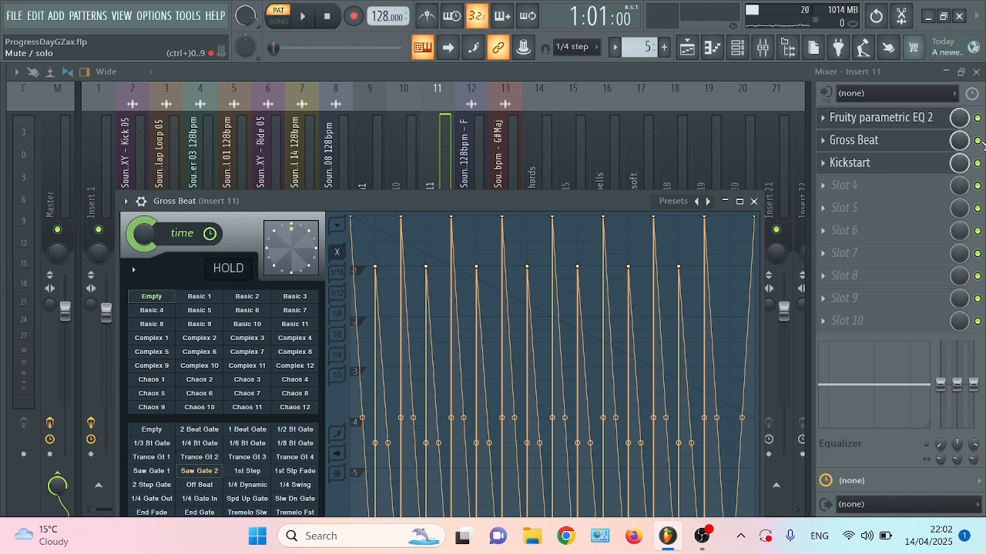
key(space)
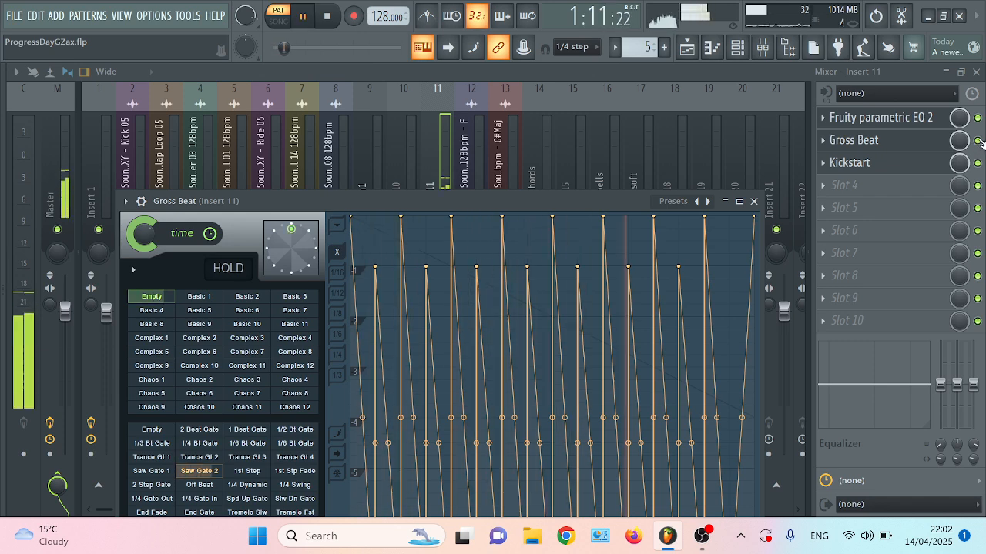
click(977, 140)
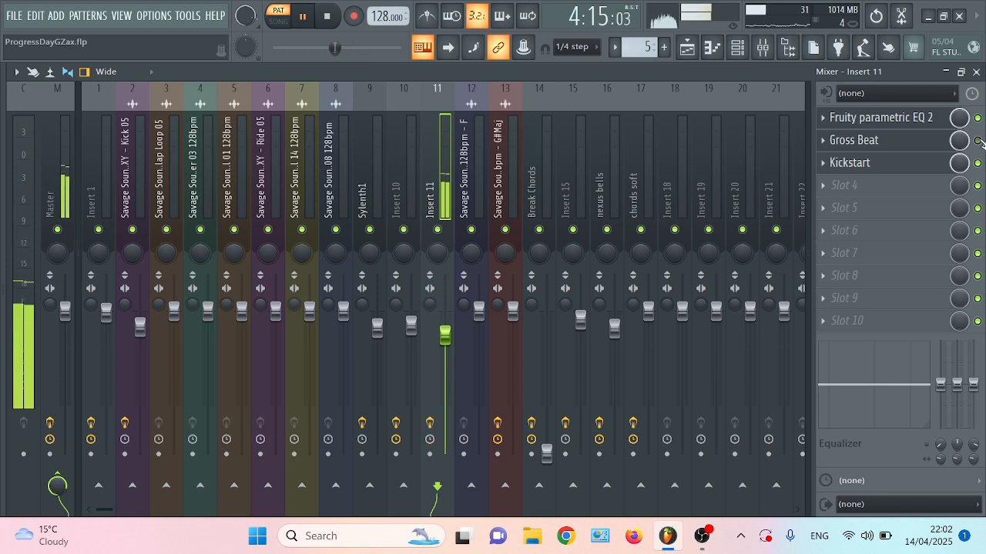
key(space)
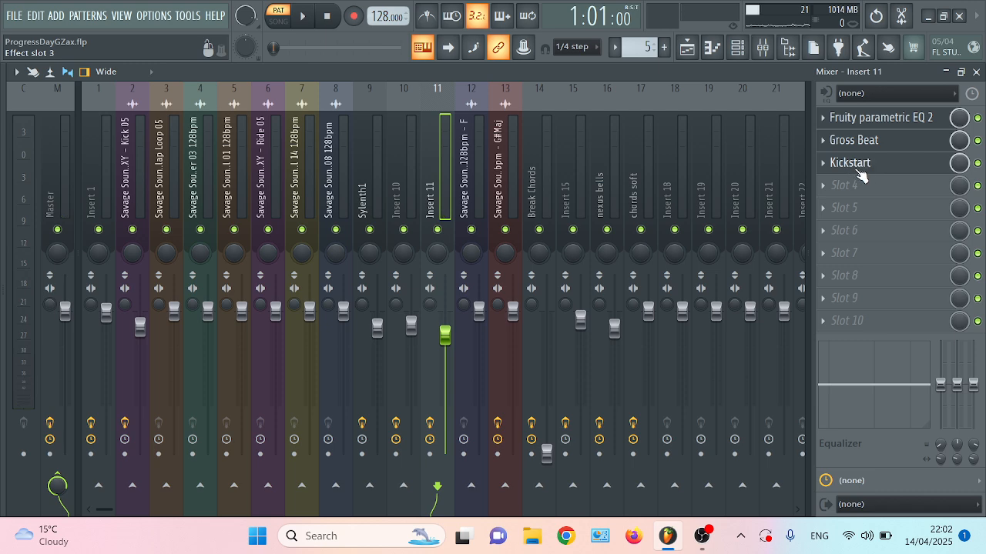
click(875, 168)
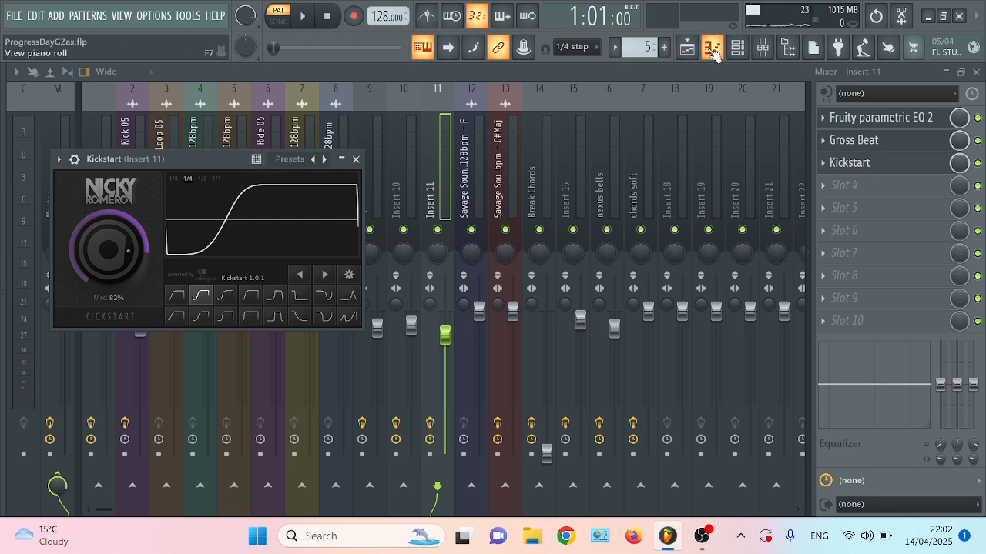
Return to the playlist and review the drop's layers from Track 1 down to the ambience on Track 12.
click(687, 47)
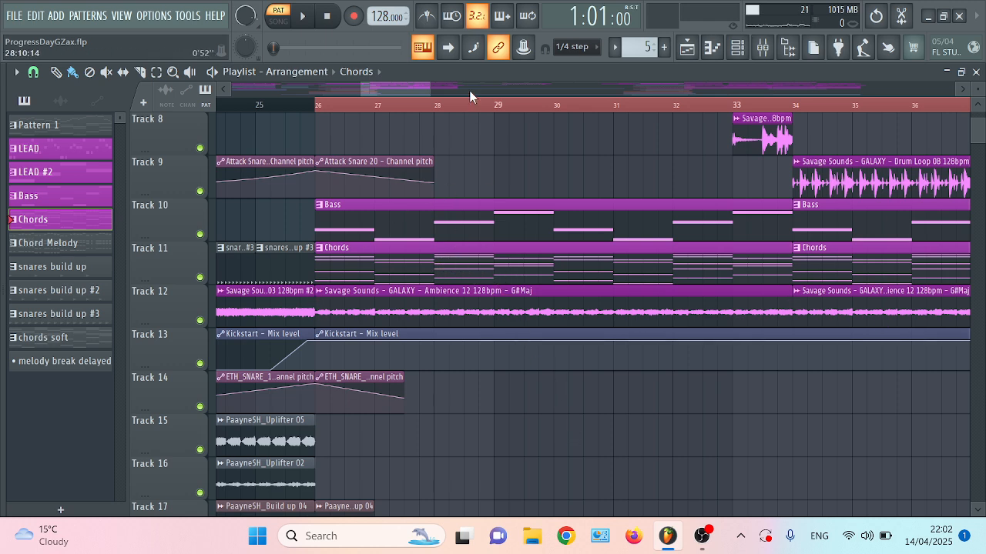
scroll(484, 112, down, 2)
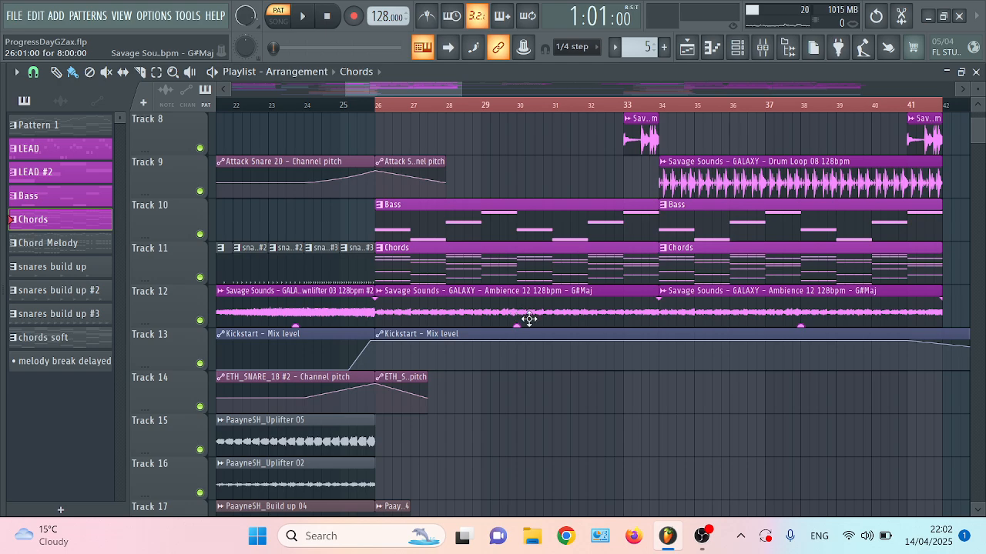
scroll(547, 317, up, 7)
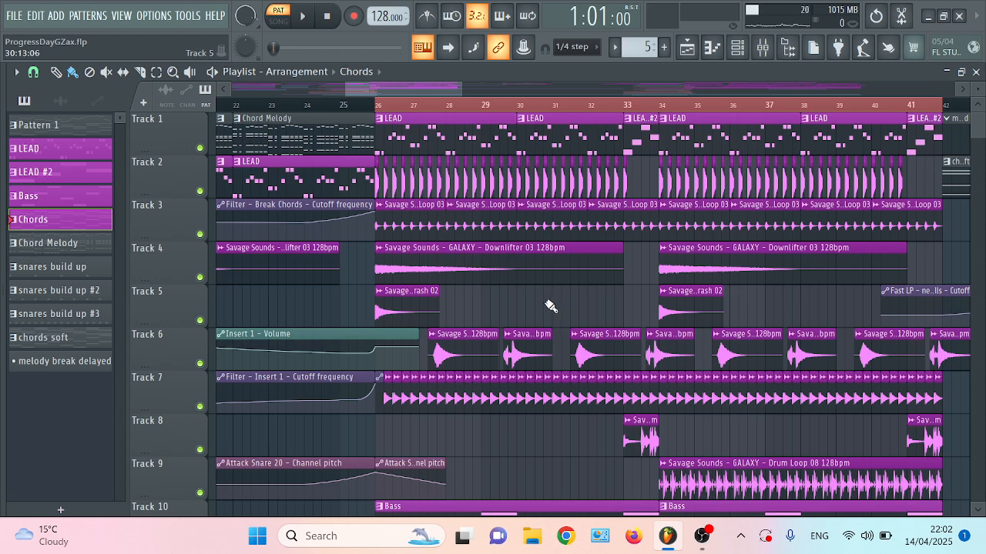
scroll(576, 304, down, 4)
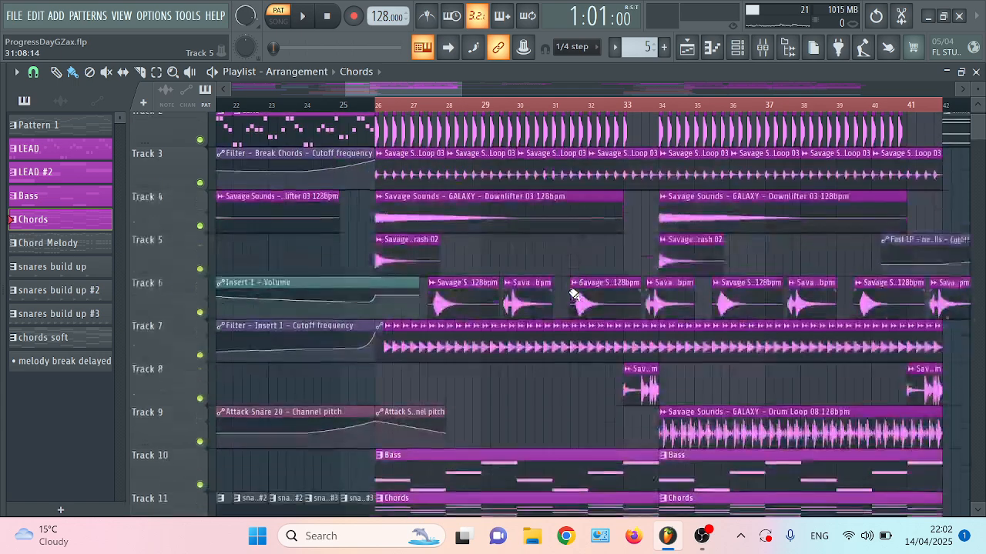
scroll(576, 306, down, 2)
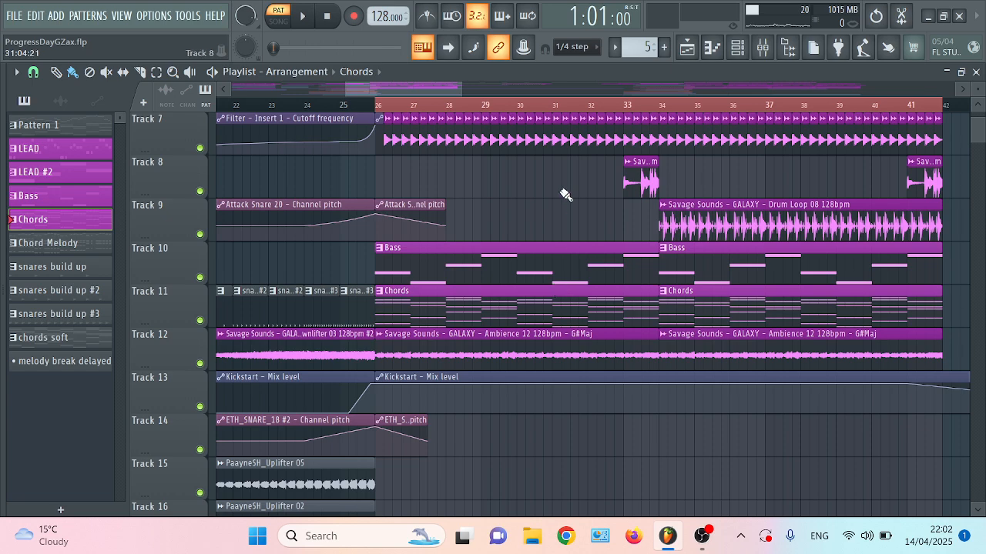
scroll(565, 188, up, 6)
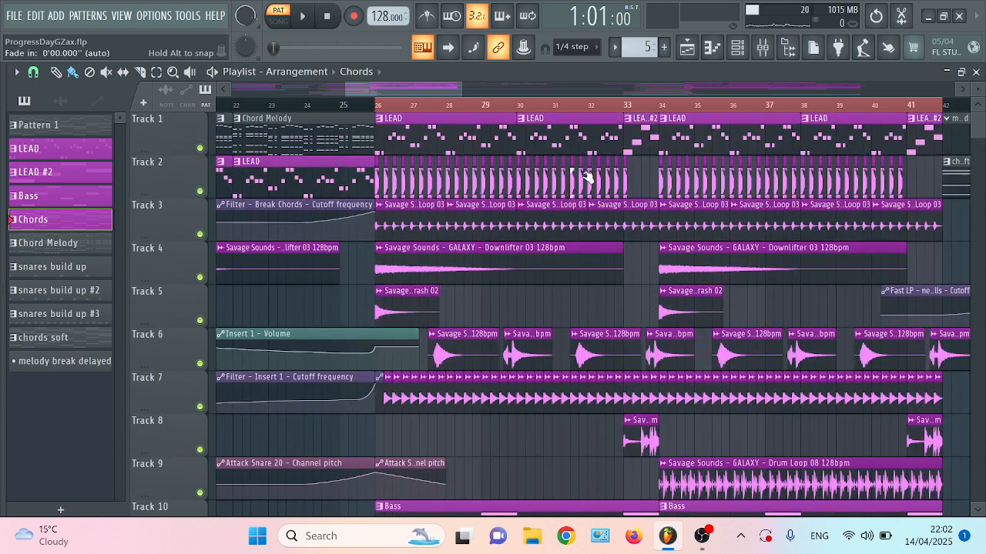
Audition the Downlifter 03 clip on Track 4 and the Drum Fill 01 and 09 clips on Track 6 in isolation.
click(393, 252)
key(space)
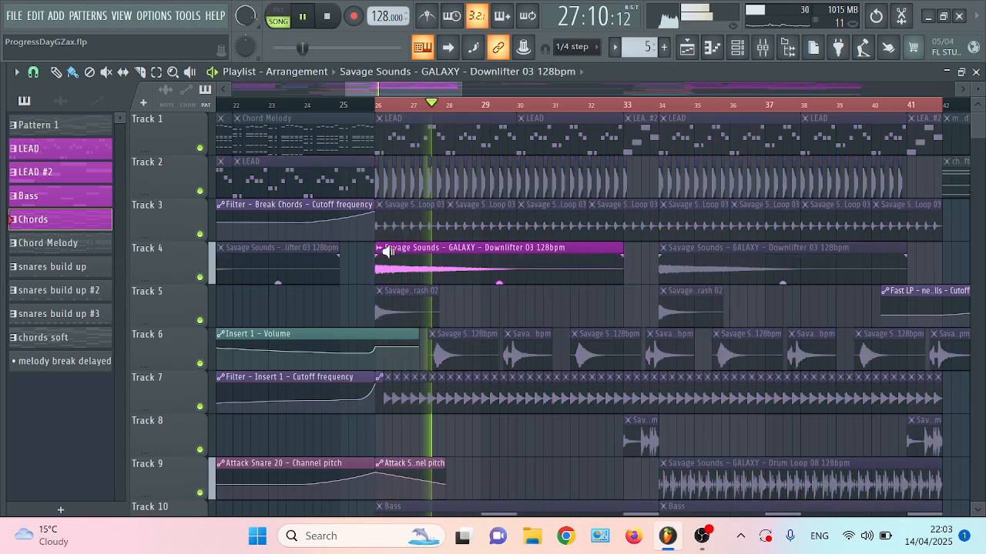
alt+right_click(457, 351)
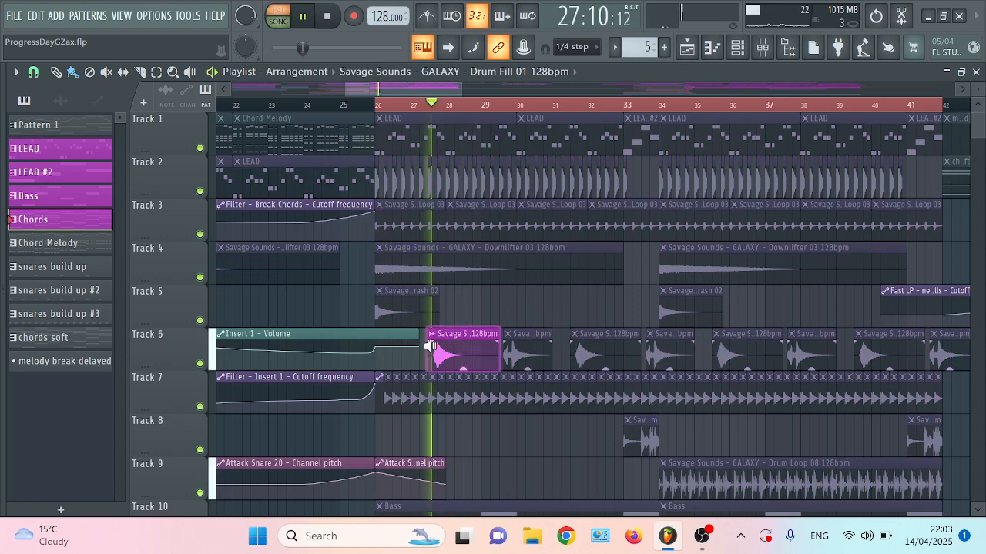
alt+right_click(516, 351)
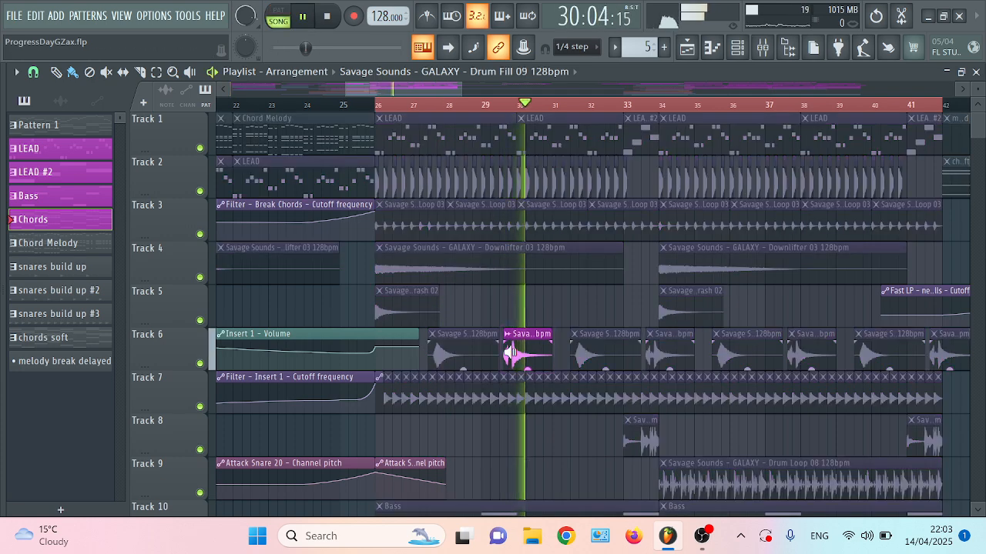
Play the song from 31:05 through the LEAD #2 bar at 33 to hear the kick gap and drum fill.
scroll(644, 288, down, 1)
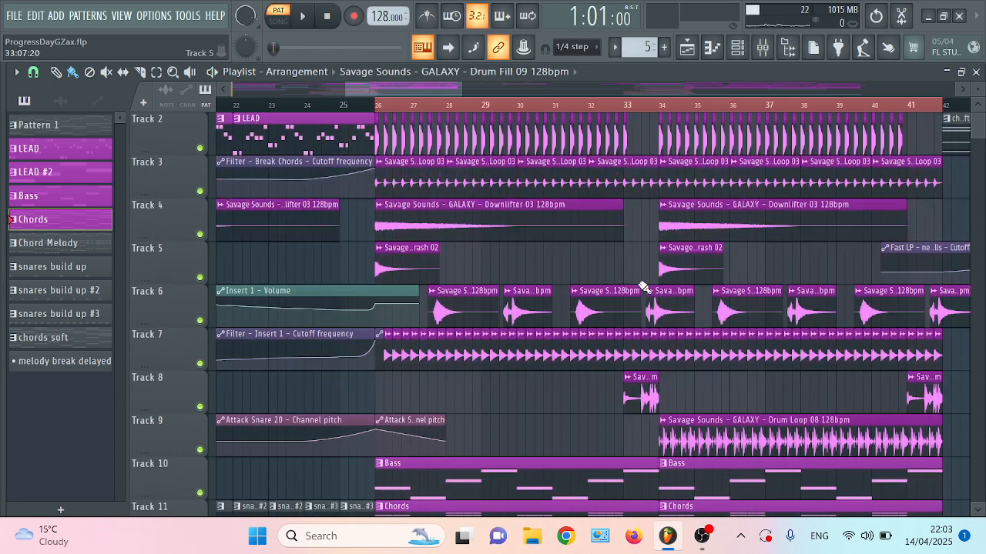
scroll(656, 253, up, 1)
scroll(639, 109, up, 3)
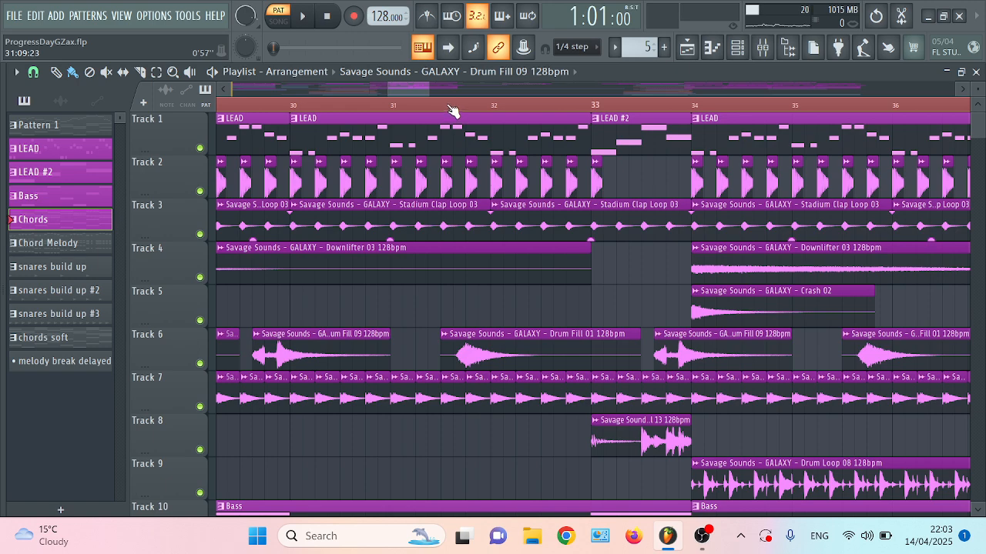
scroll(720, 105, down, 3)
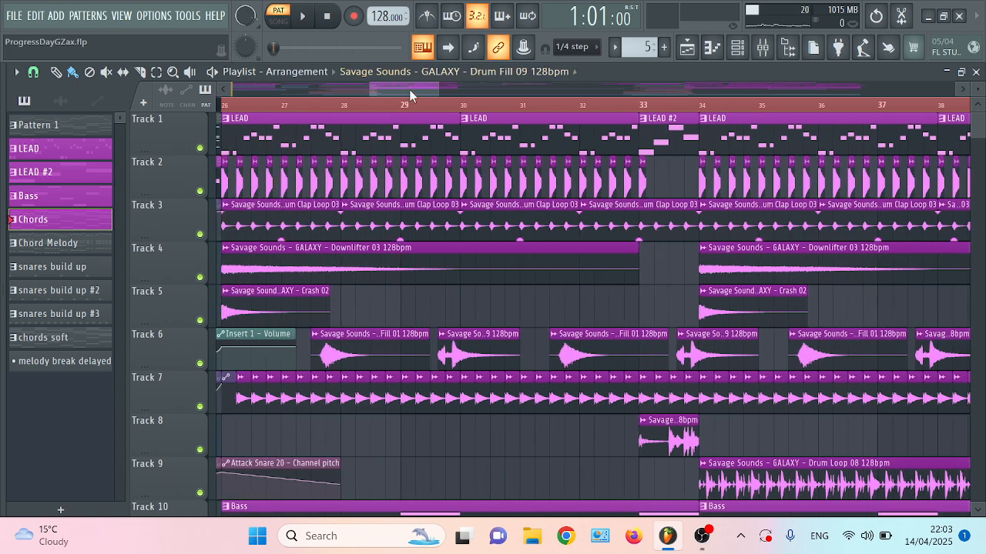
drag(403, 89, 424, 96)
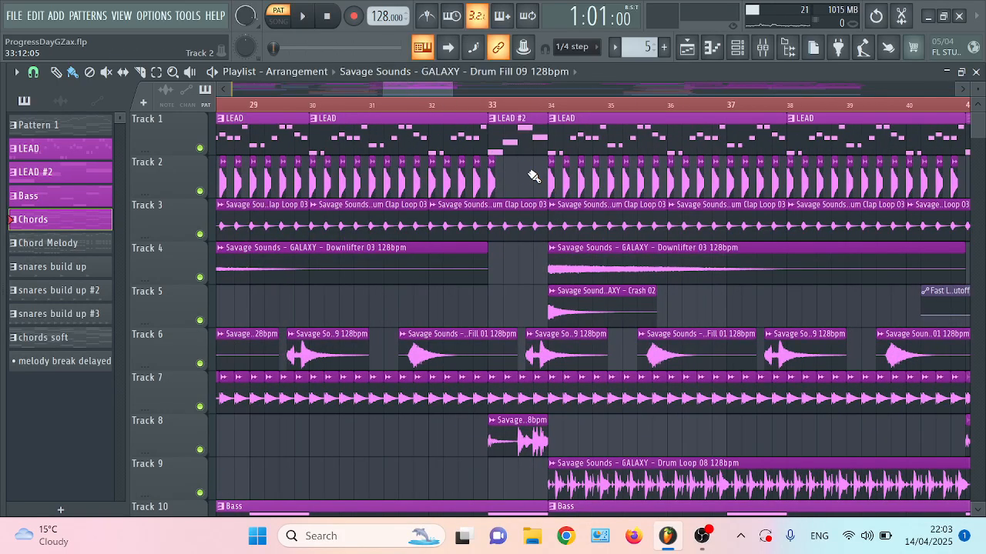
click(384, 105)
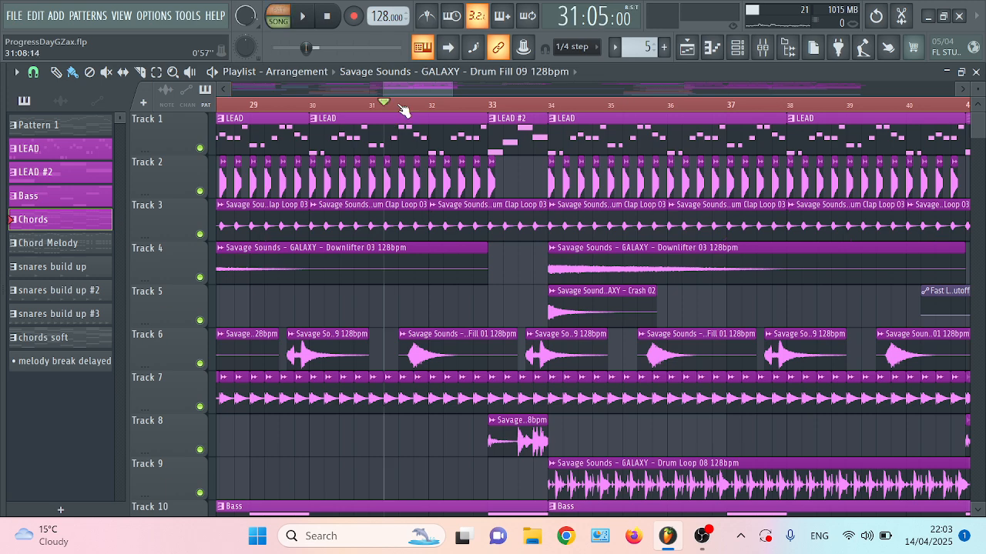
key(space)
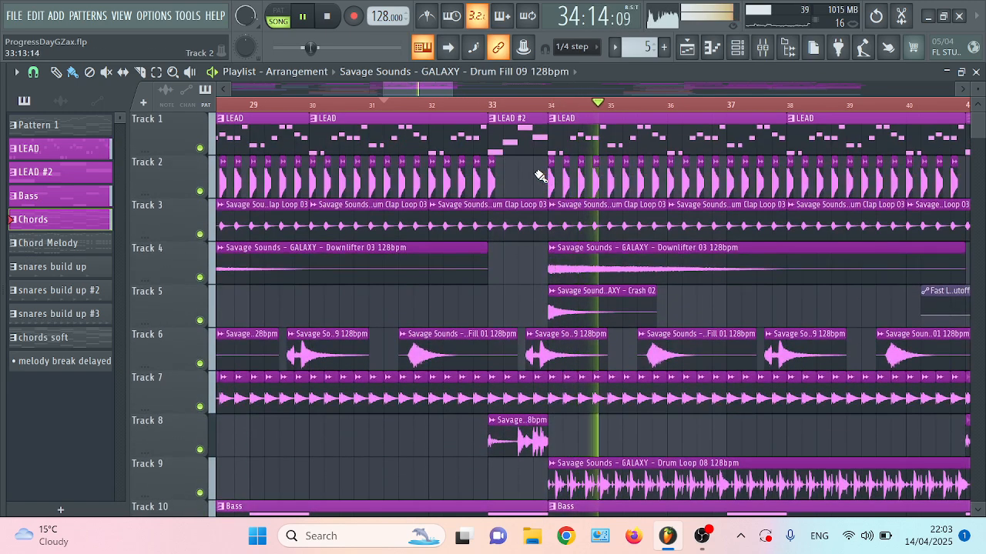
key(space)
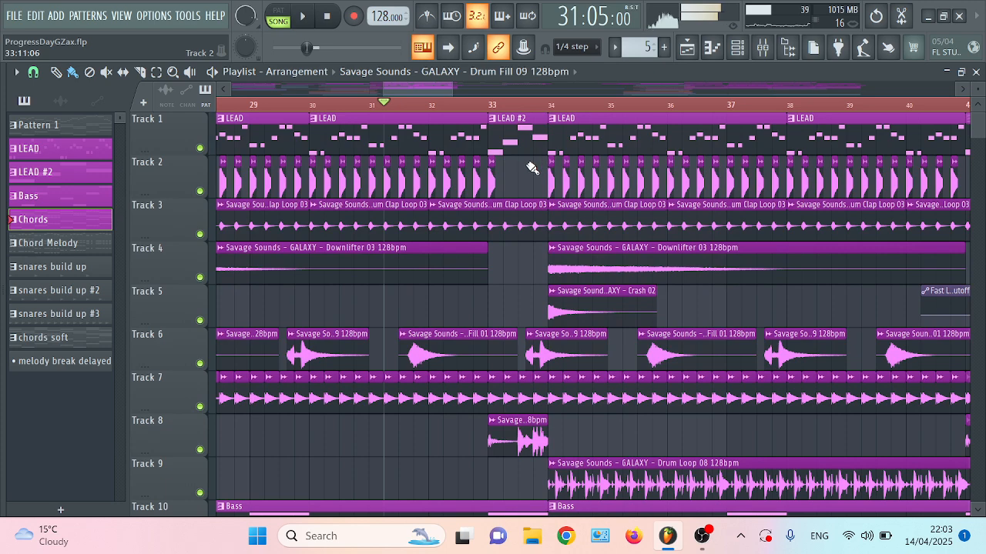
Open the LEAD #2 clip at bar 33 and play its pattern alone with the channel rack shown.
double_click(521, 125)
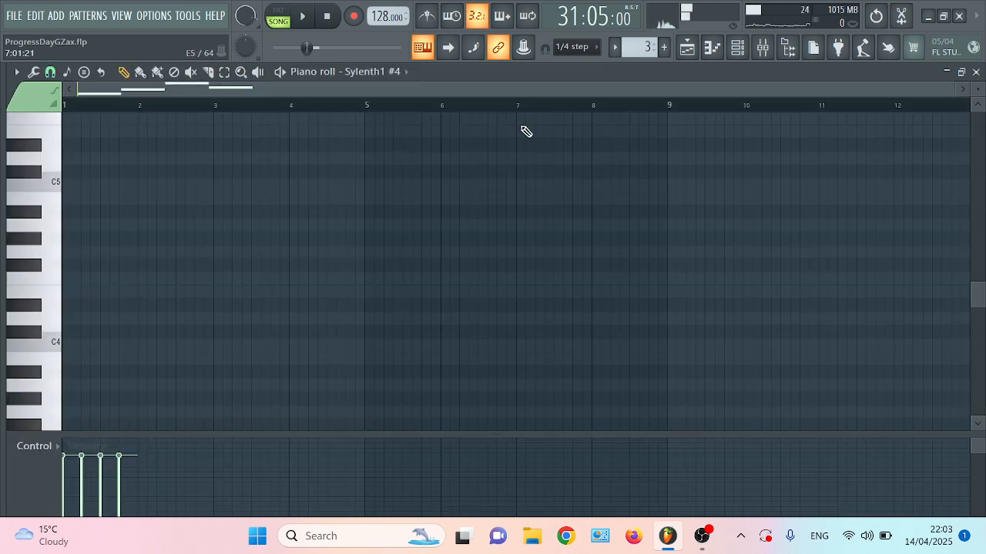
key(F6)
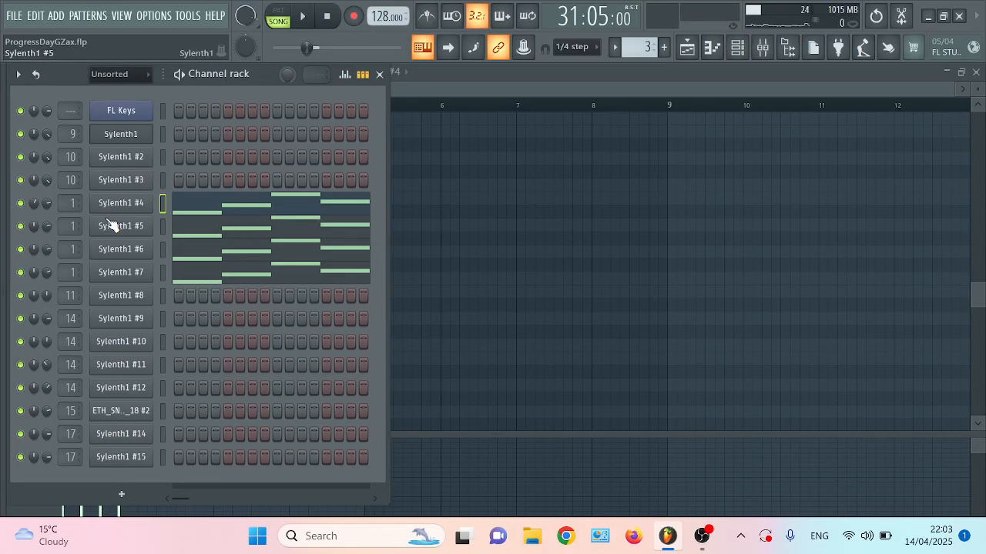
click(278, 16)
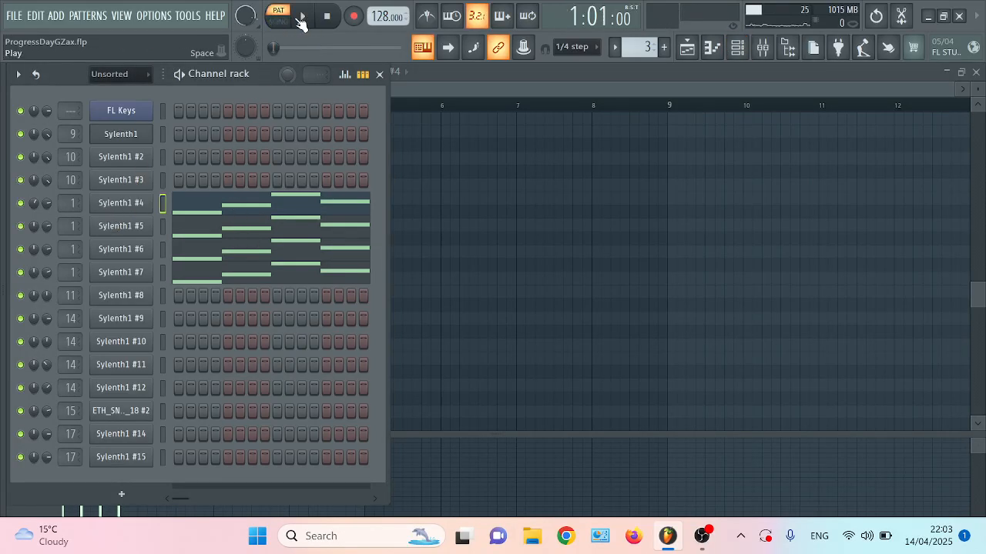
click(302, 17)
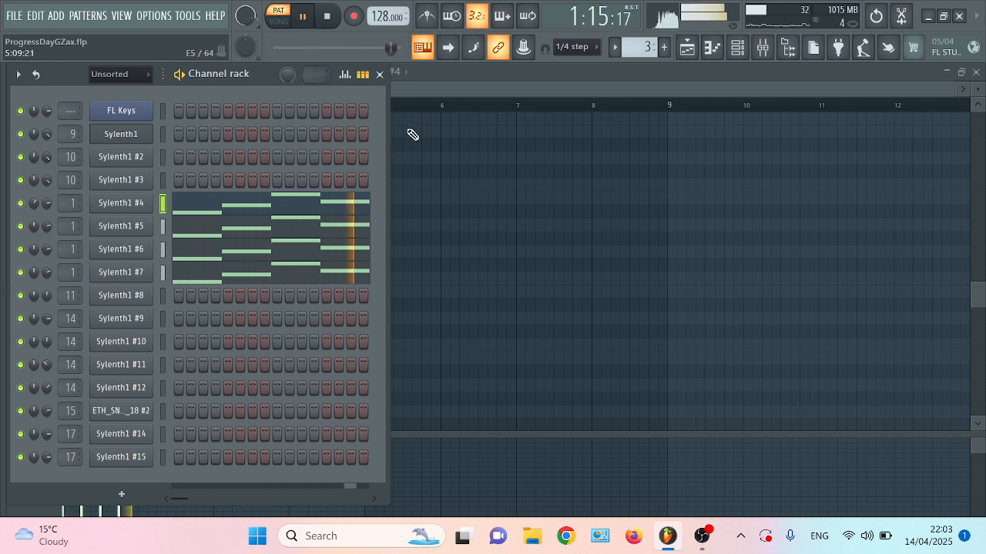
key(space)
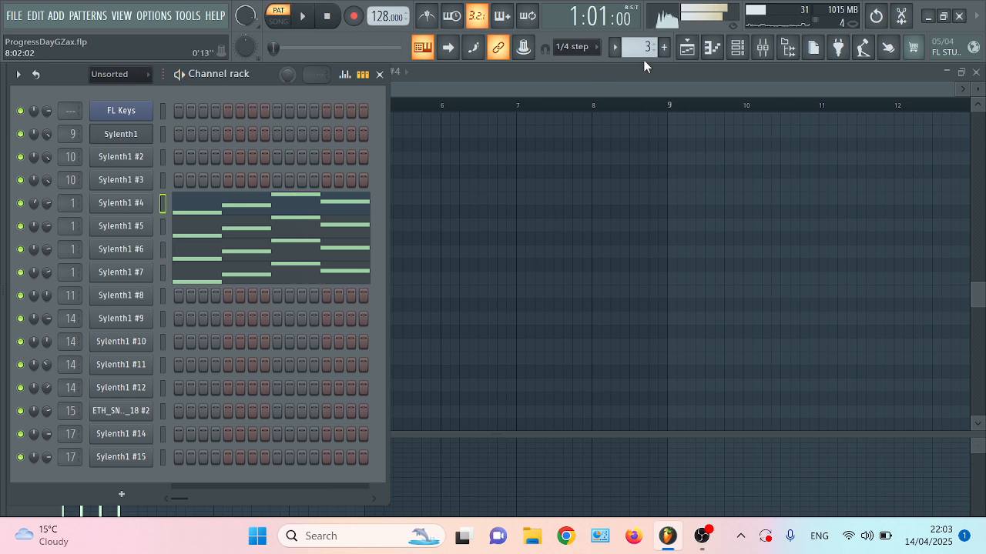
Set the song position to 32:05 in the playlist, reopen LEAD #2 and bring up the Insert 1 effect chain for Sylenth1 #5.
click(690, 48)
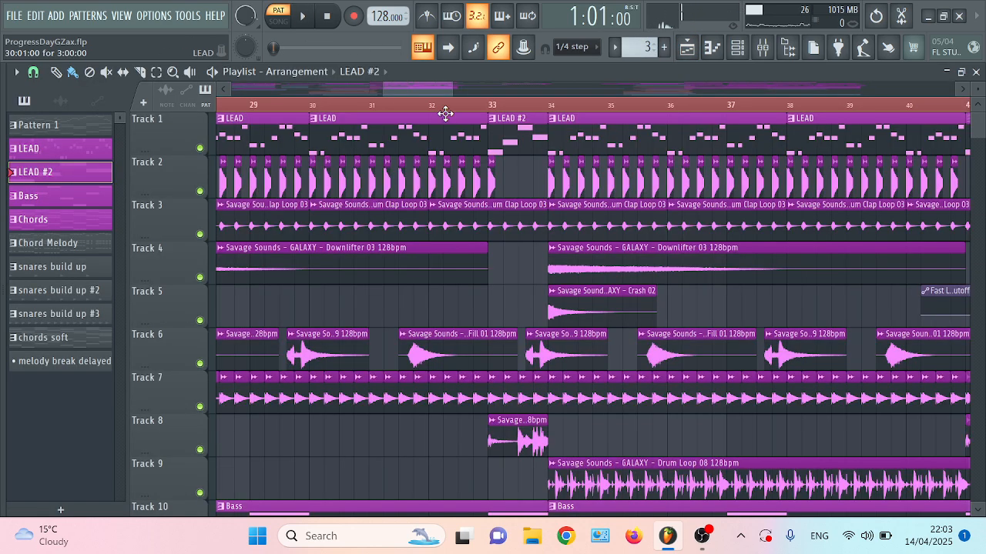
click(443, 105)
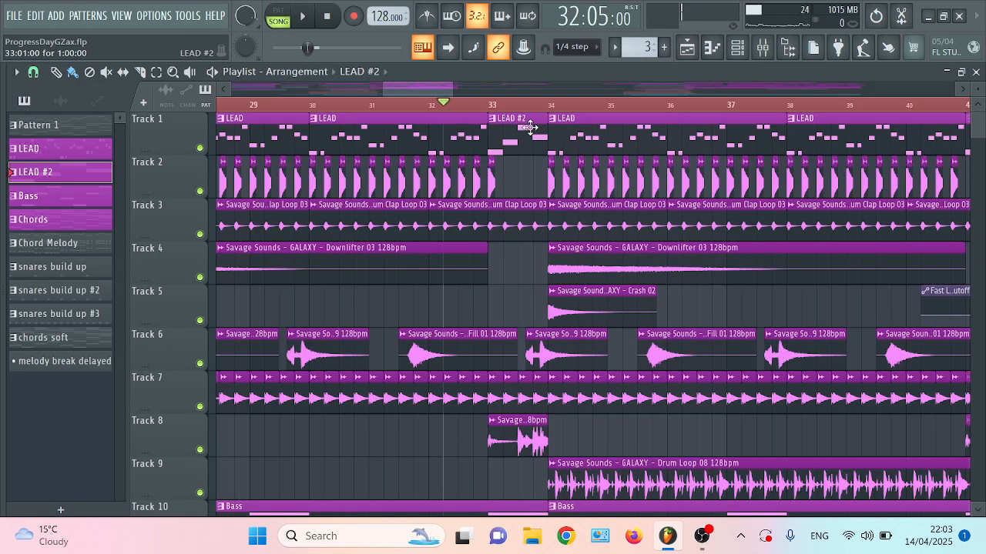
double_click(530, 127)
click(737, 48)
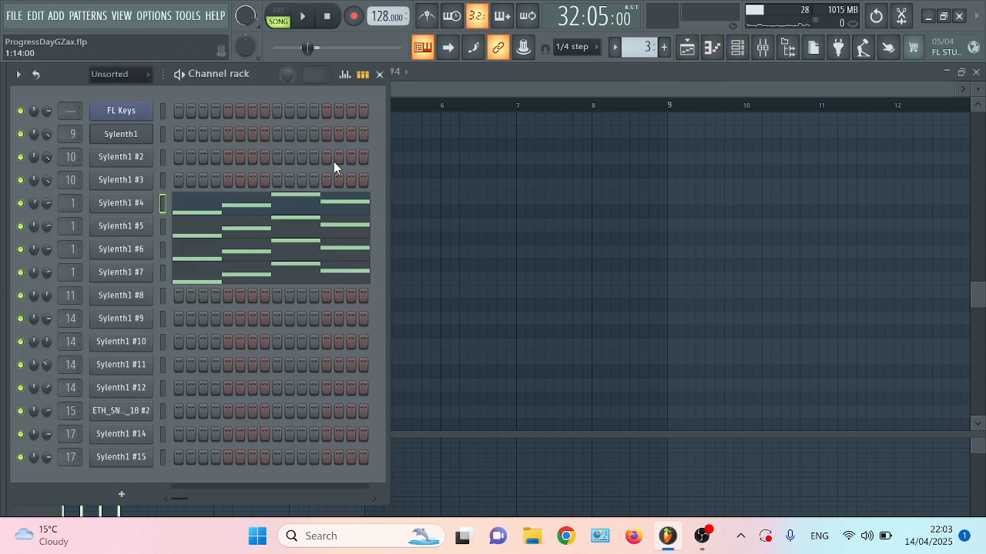
double_click(74, 223)
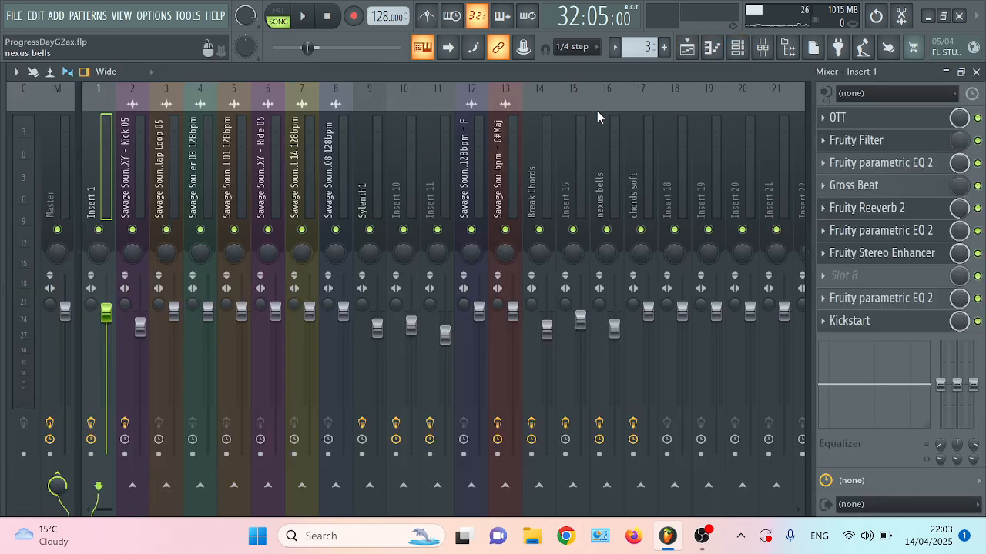
Open Fruity Filter on Insert 1 and set the song position to 32:09 in the playlist.
key(space)
key(space)
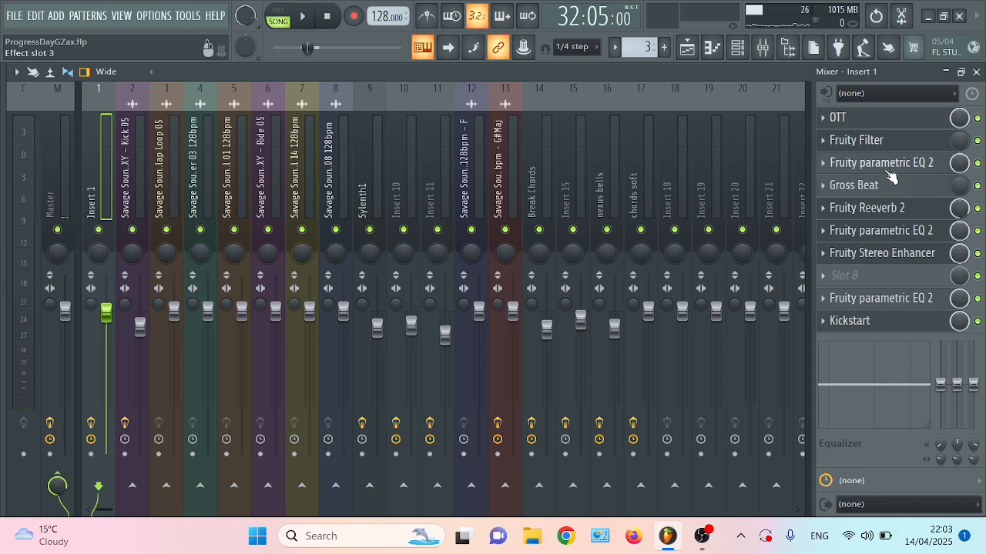
click(878, 141)
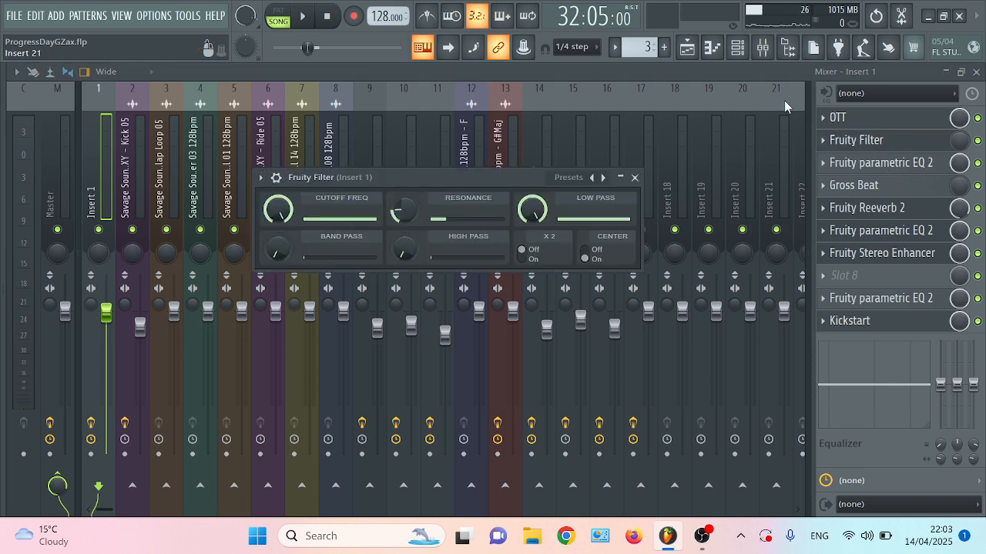
click(687, 47)
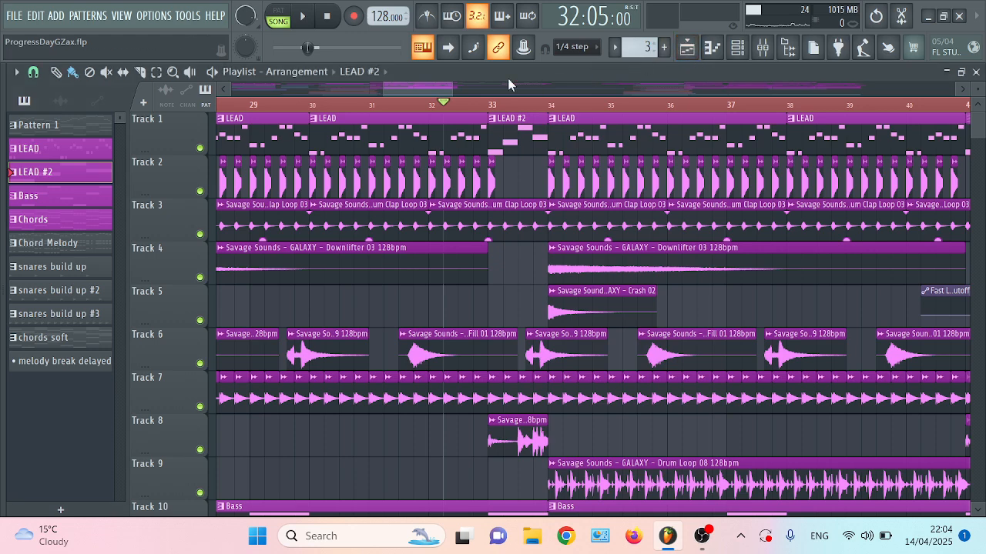
scroll(514, 258, down, 6)
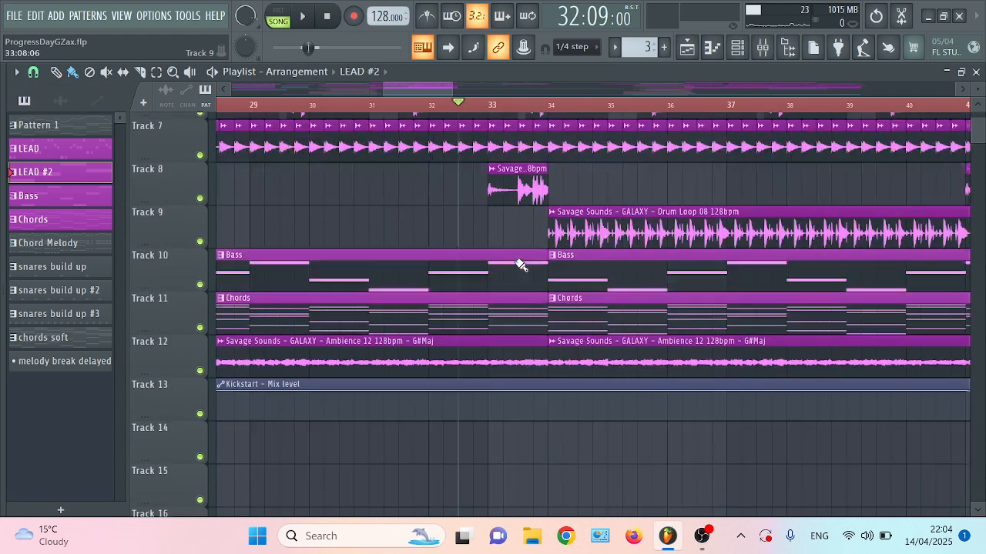
scroll(515, 258, up, 7)
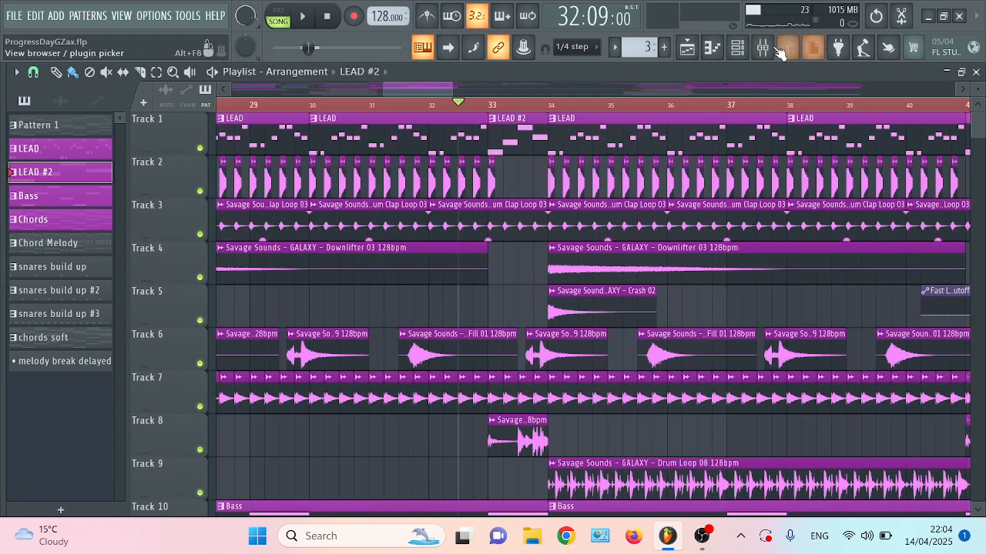
Open Gross Beat on Insert 1 and play the song twice from 32:09 to show its Basic 10 time curve at bar 33.
click(762, 47)
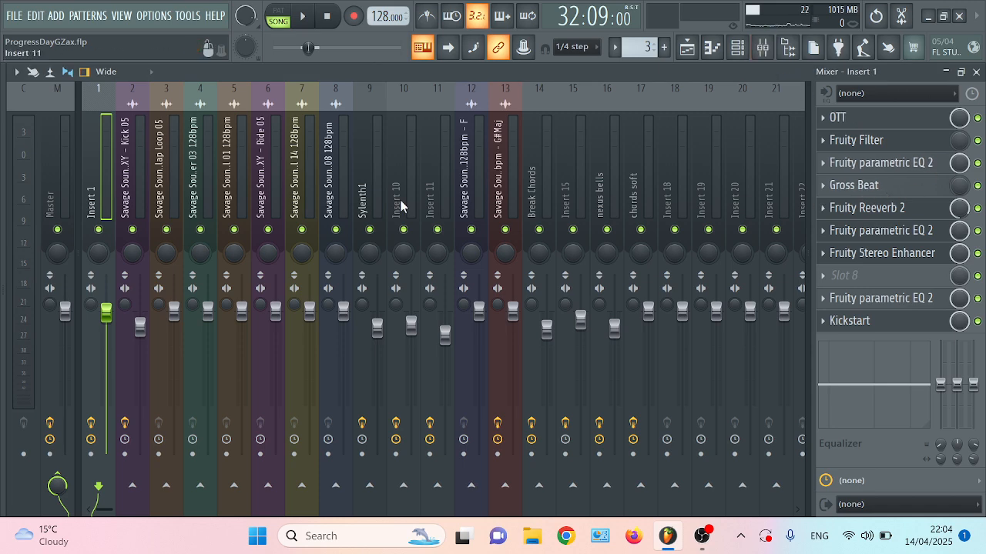
click(887, 185)
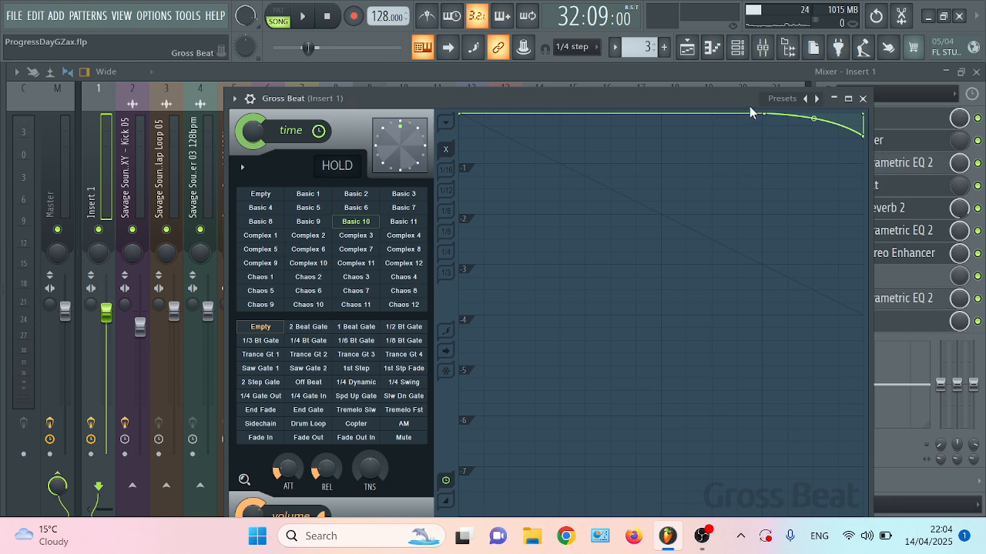
drag(750, 106, 646, 107)
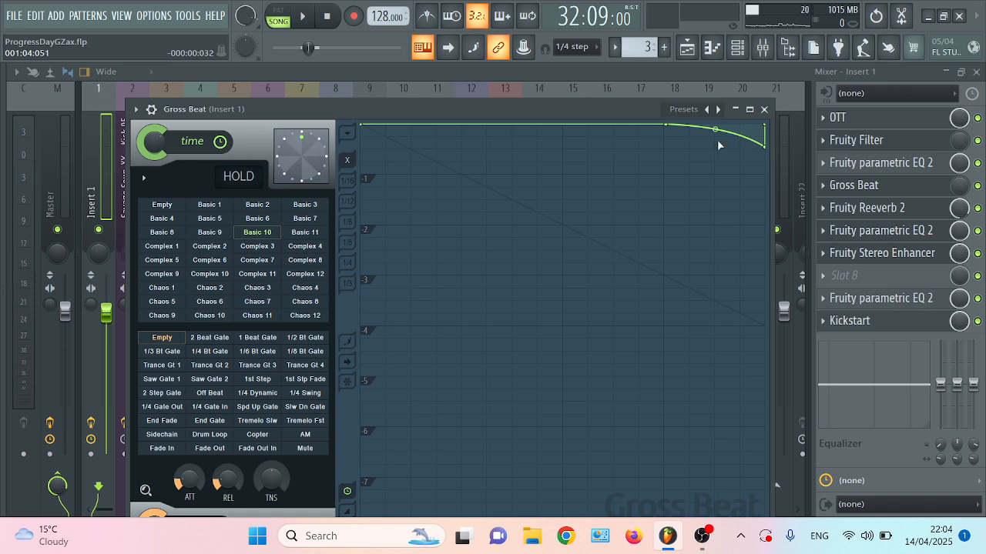
key(space)
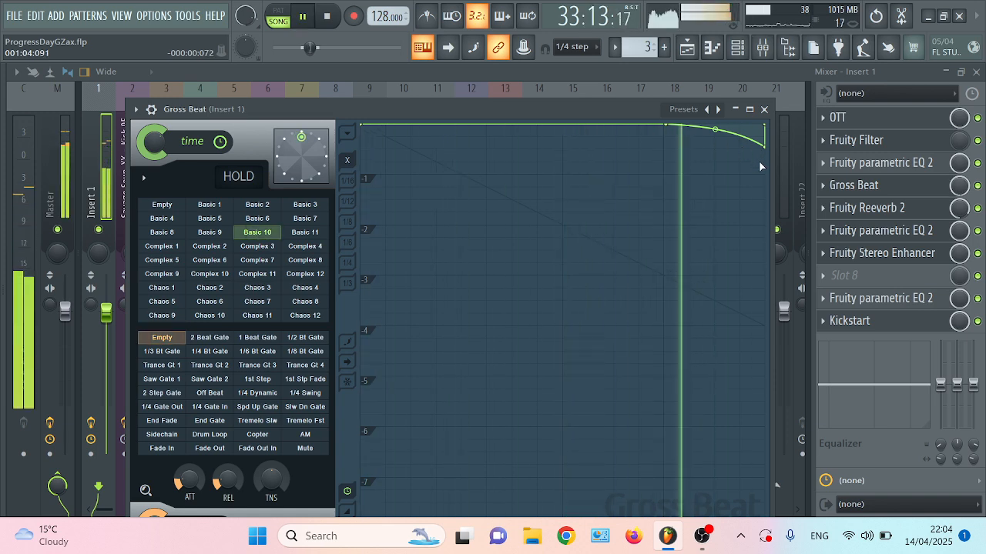
key(space)
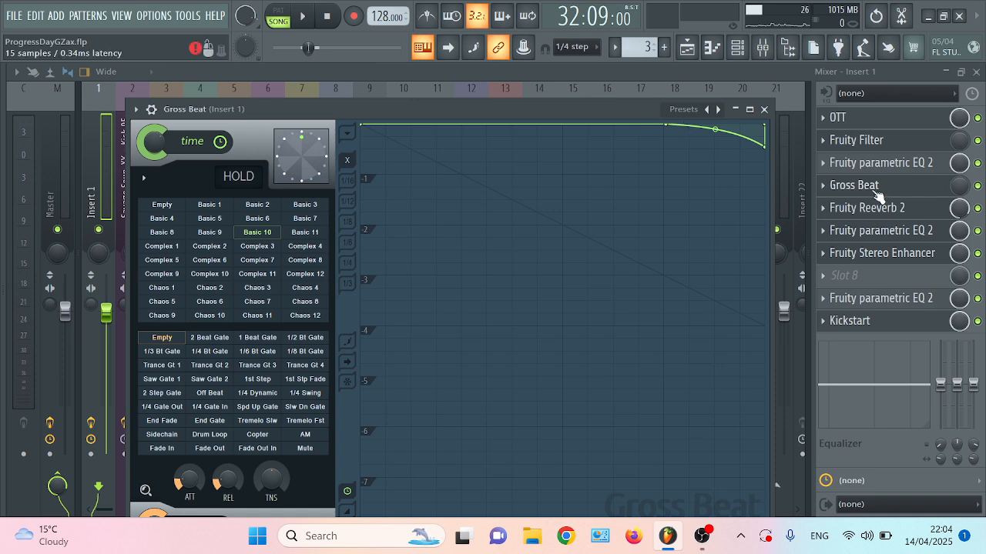
key(space)
drag(959, 188, 959, 116)
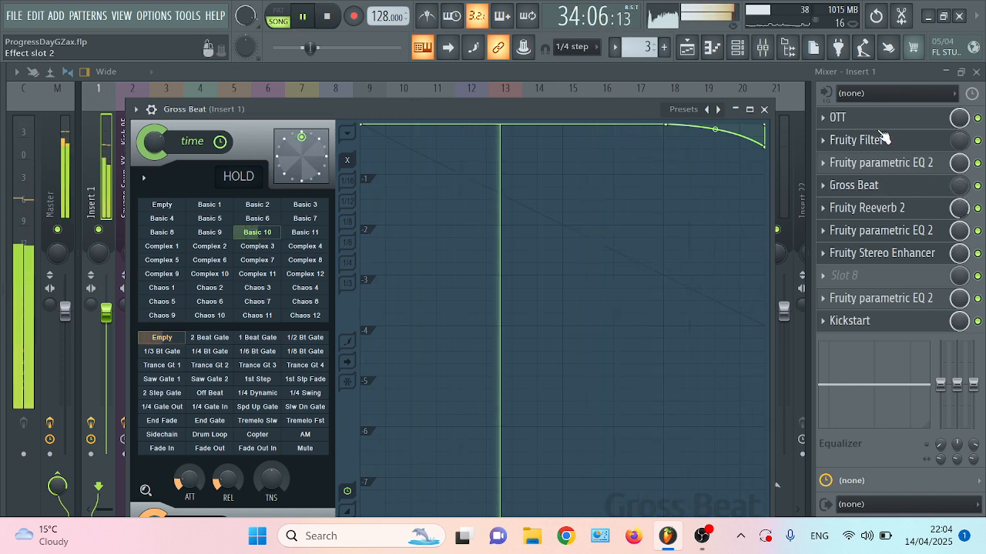
key(space)
Audition the Drum Fill 13 clip on Track 8 and the Drum Fill 09 clip on Track 6 in isolation.
click(687, 47)
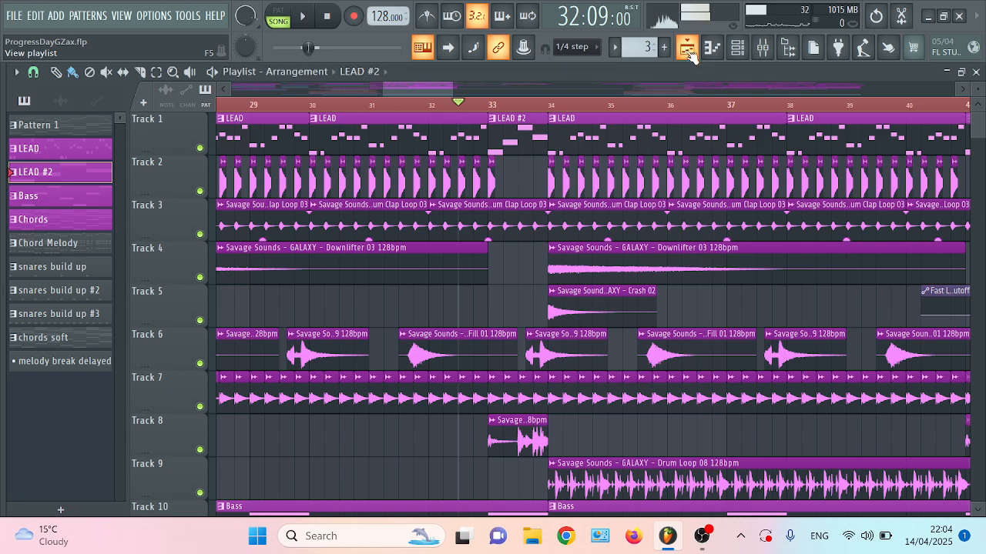
scroll(495, 198, down, 6)
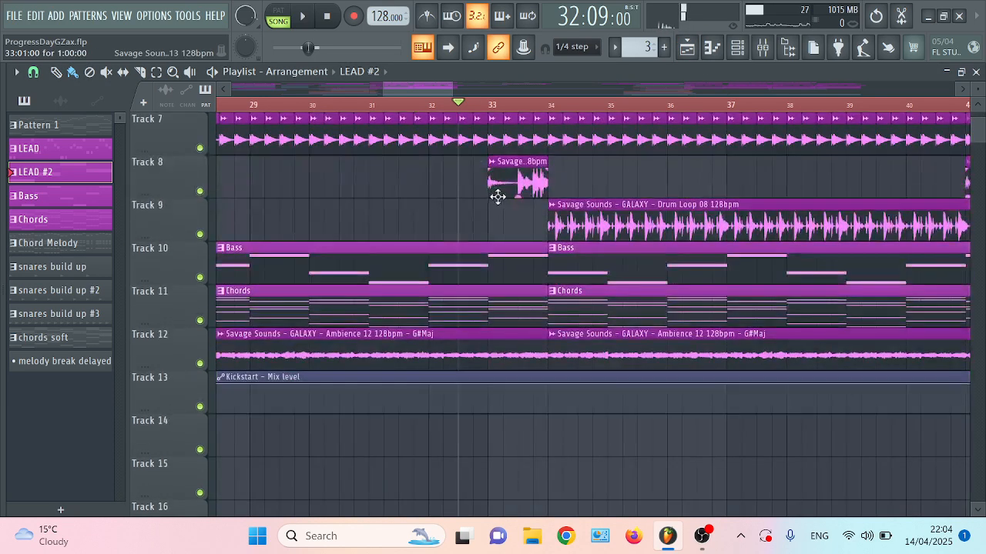
scroll(499, 184, up, 4)
scroll(496, 182, up, 2)
scroll(502, 203, down, 3)
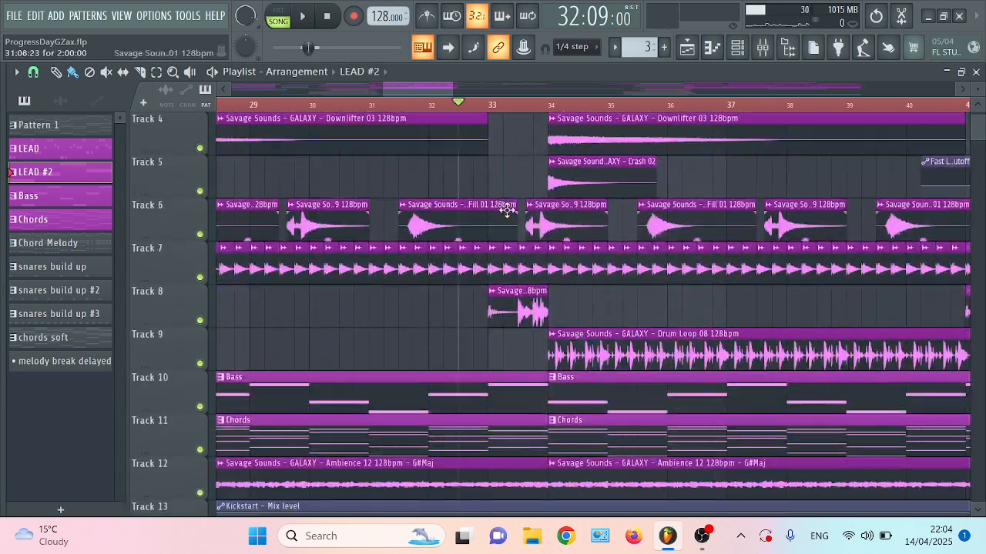
click(497, 312)
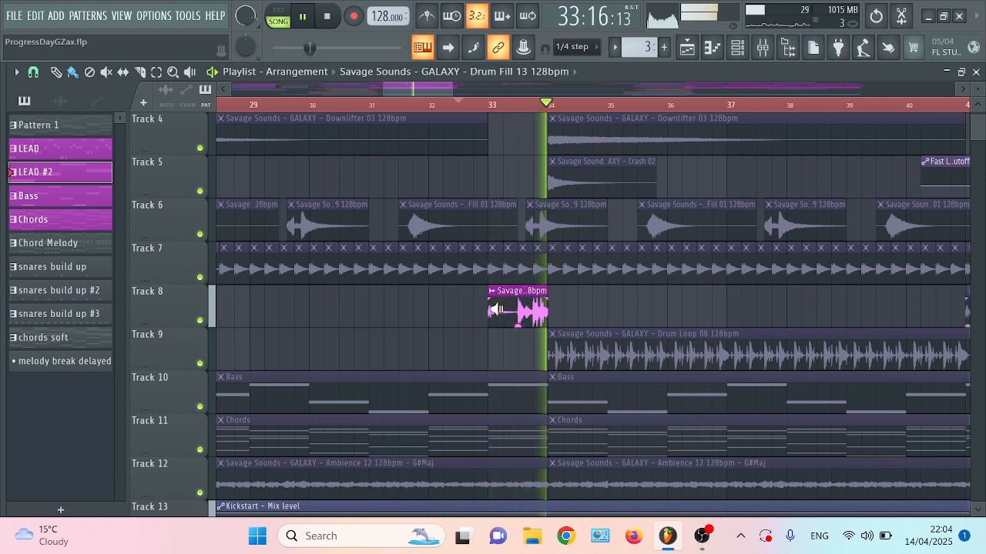
scroll(570, 293, up, 3)
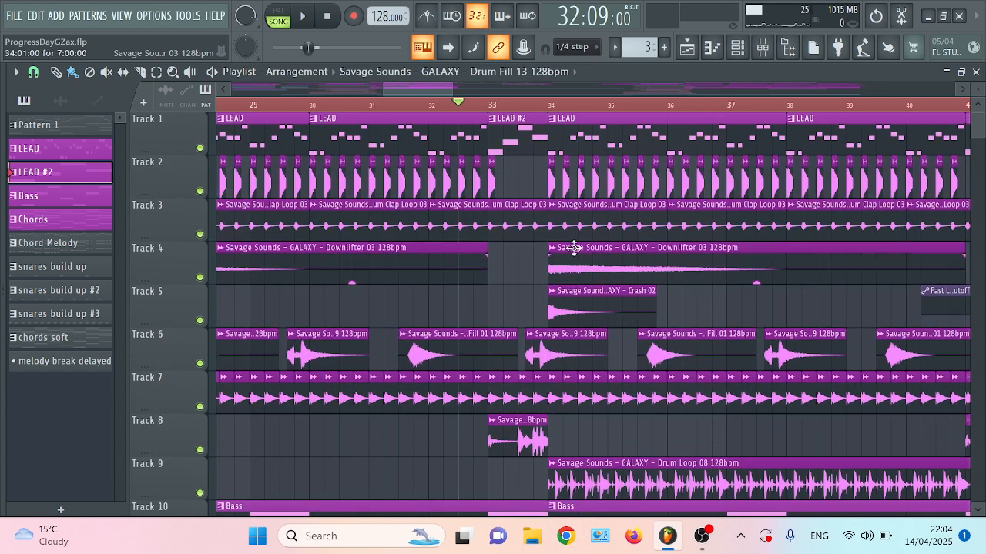
click(530, 348)
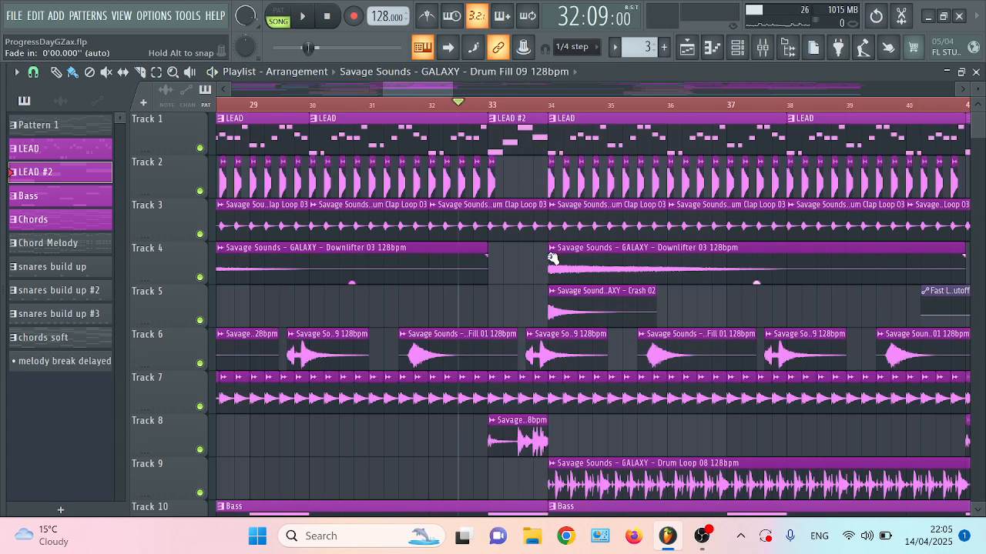
Audition the Drum Loop 08 clip on Track 9 in isolation from bar 34.
scroll(551, 259, down, 5)
scroll(556, 255, up, 5)
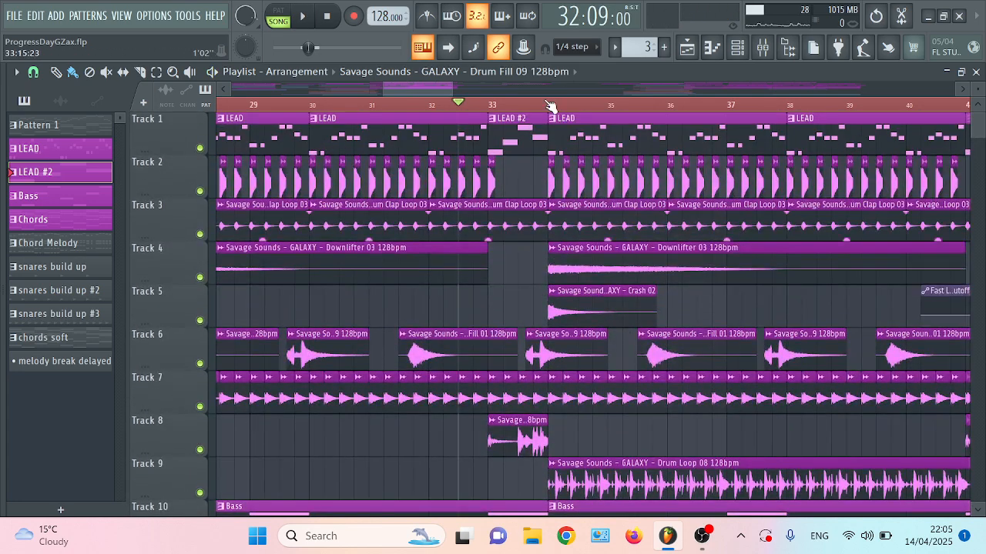
scroll(493, 254, down, 4)
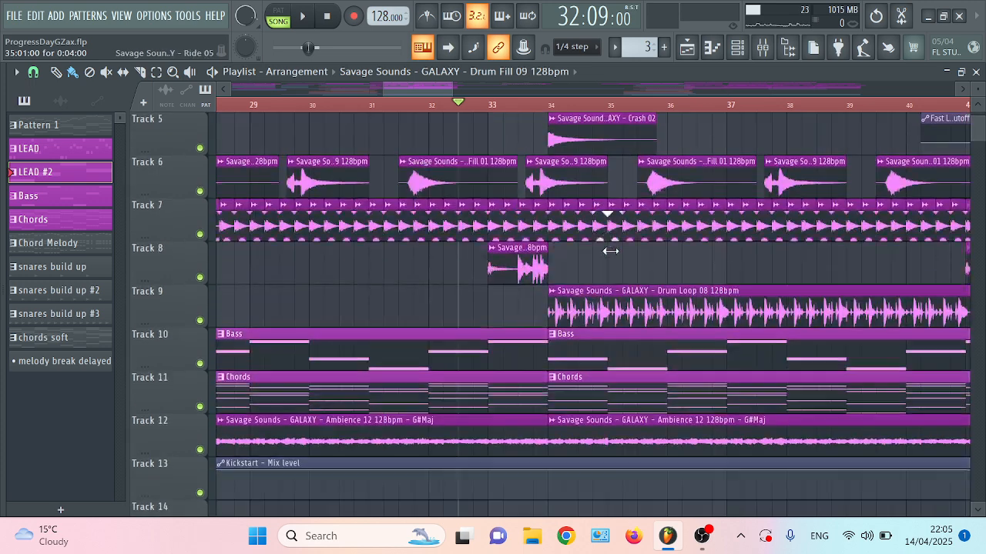
click(556, 311)
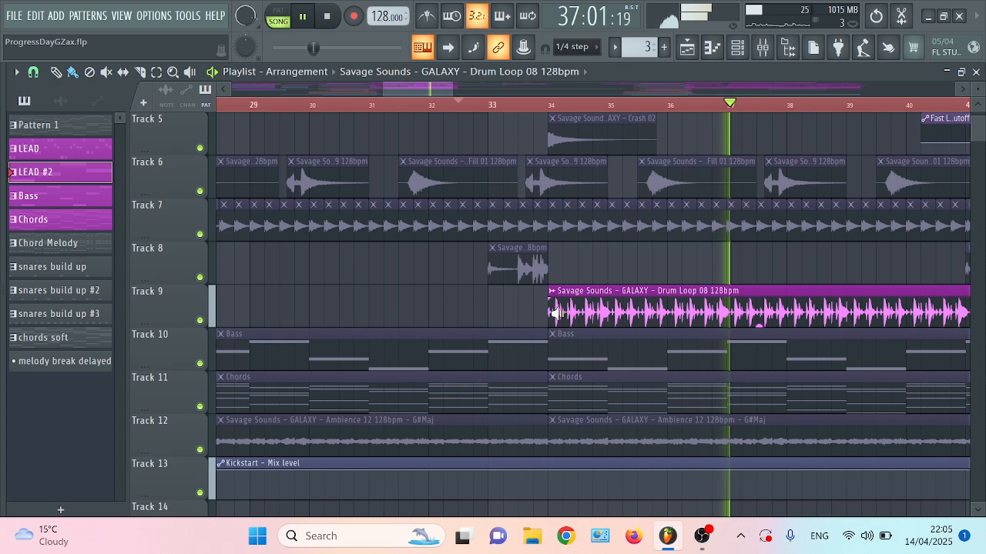
key(space)
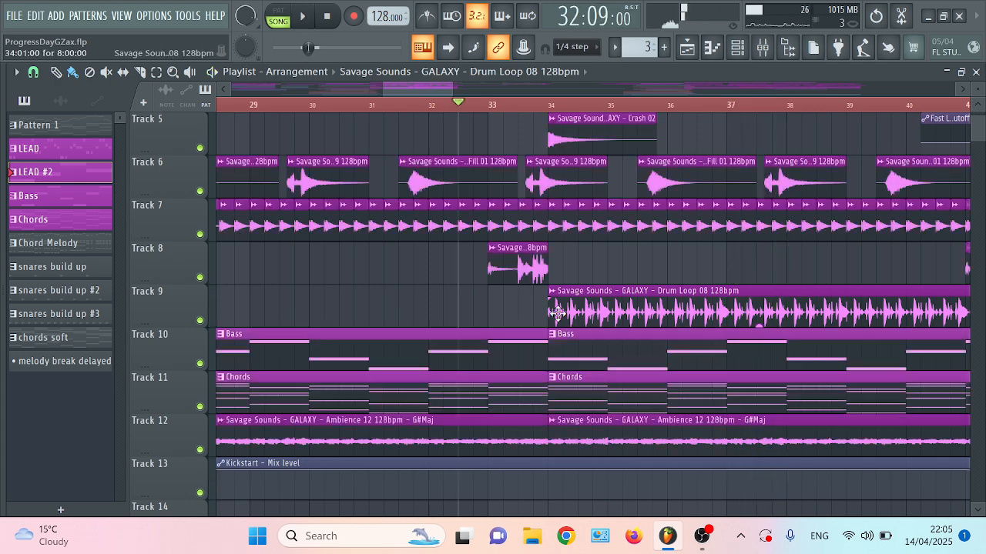
Set the song position to 32:13 and play through the LEAD #2 bar into bar 35 to hear the drum loop enter.
scroll(562, 284, up, 2)
click(481, 105)
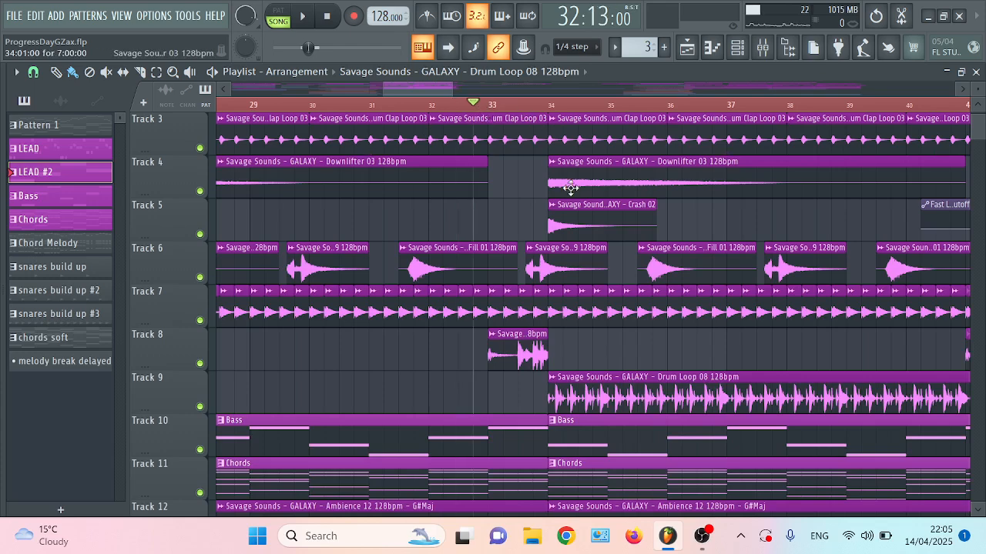
scroll(537, 189, up, 2)
key(space)
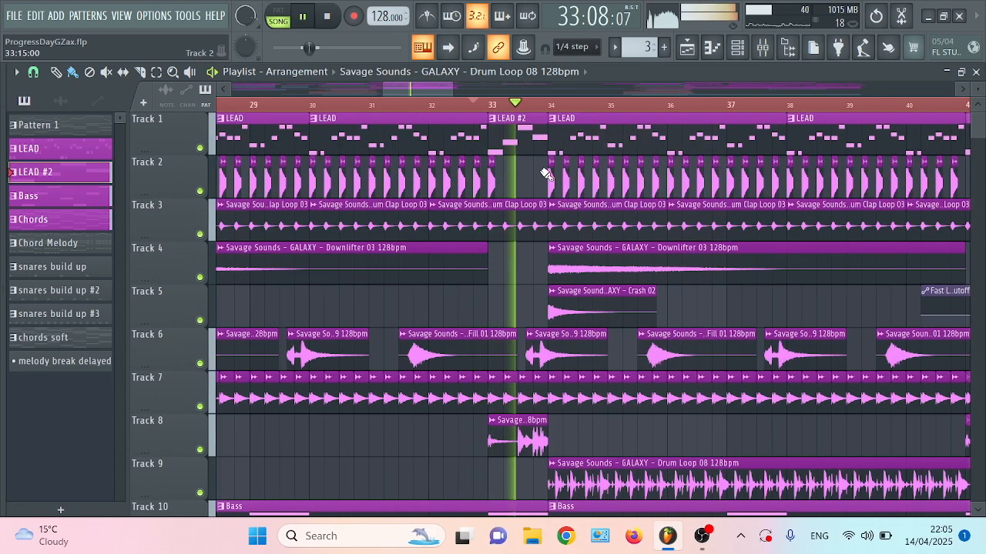
scroll(499, 107, down, 4)
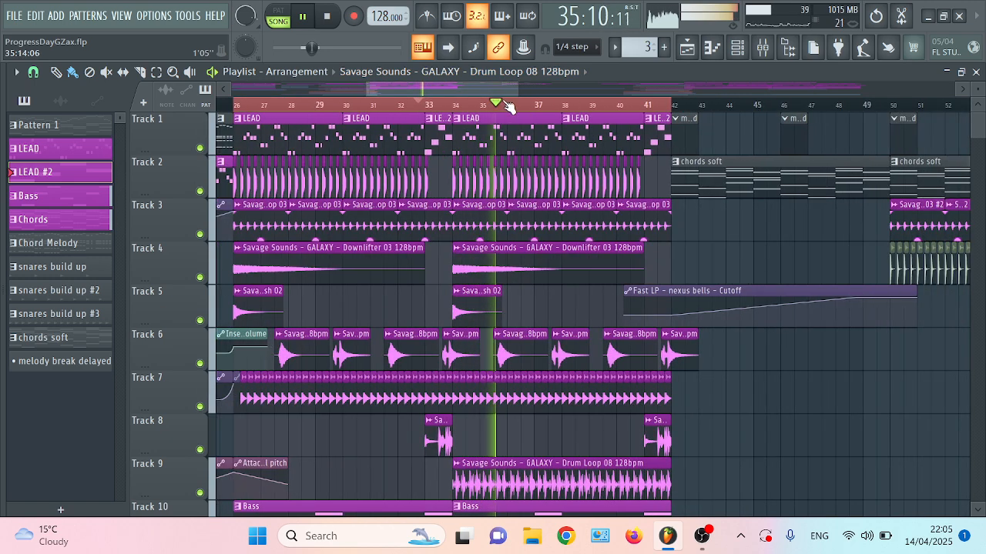
key(space)
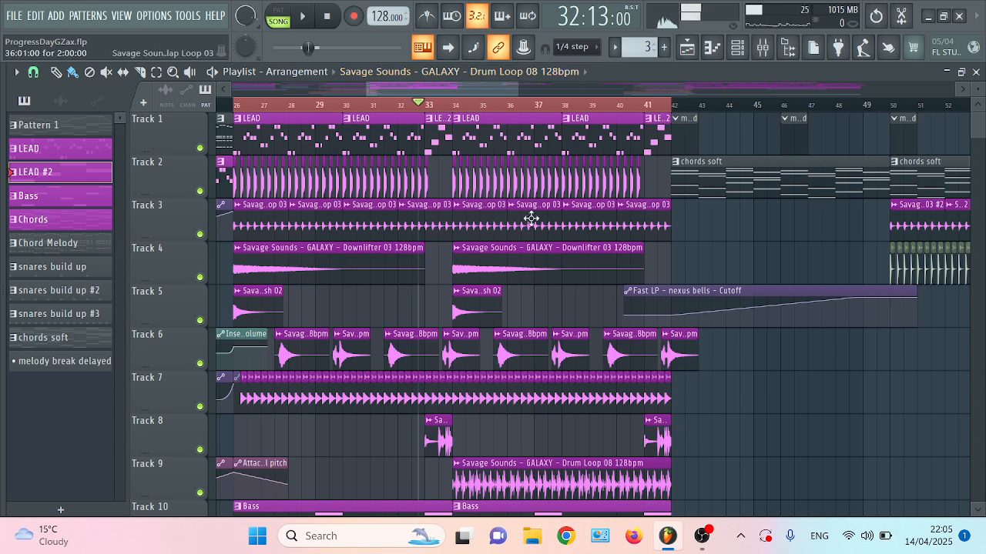
Find the Gross Beat mix level automation on Track 24 and examine its raised section across bar 33.
scroll(528, 217, down, 5)
scroll(513, 188, down, 9)
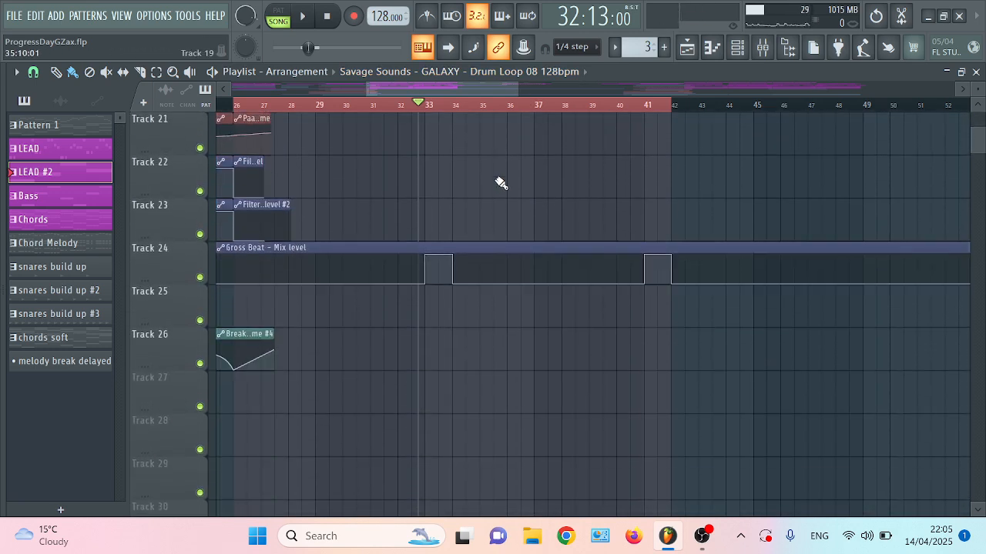
scroll(500, 185, up, 6)
scroll(500, 195, up, 10)
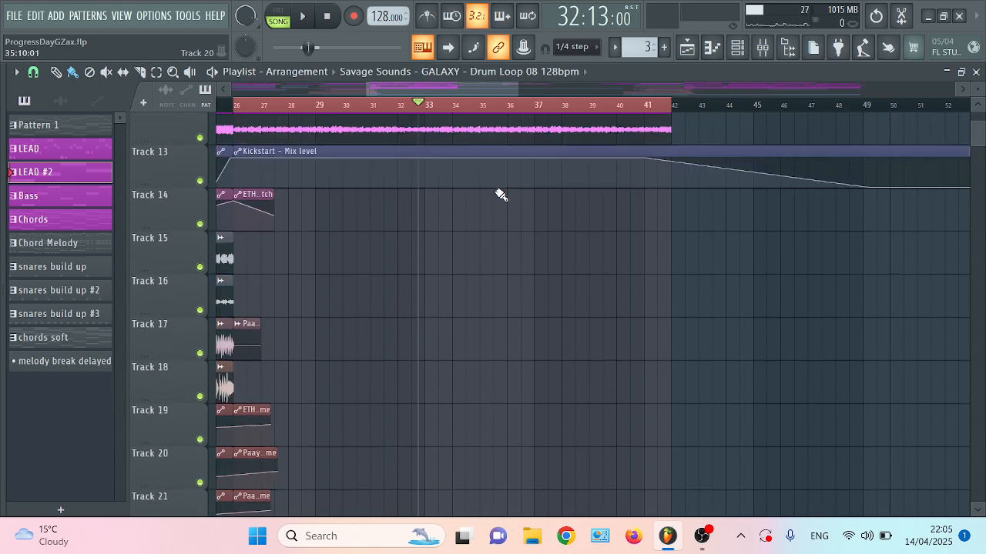
scroll(435, 123, up, 3)
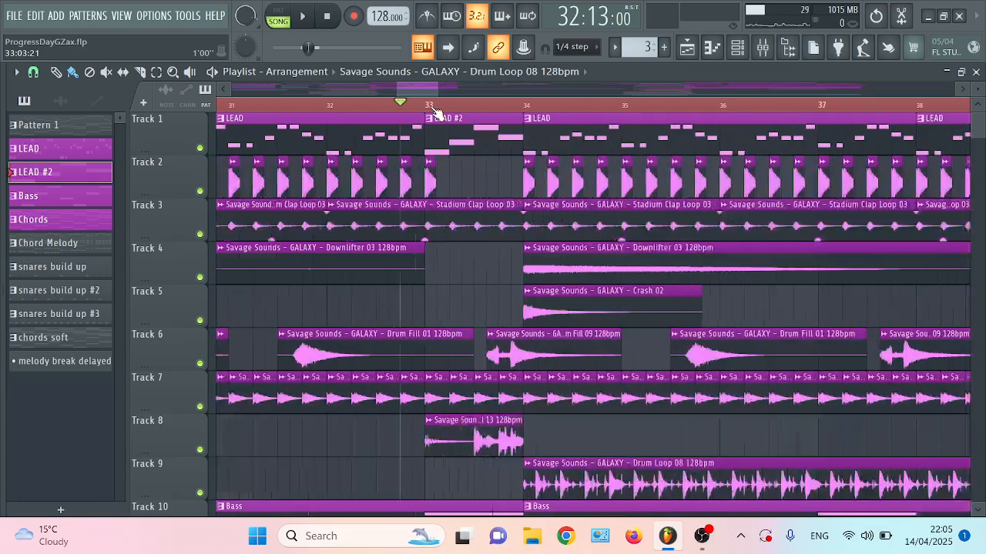
scroll(436, 187, down, 10)
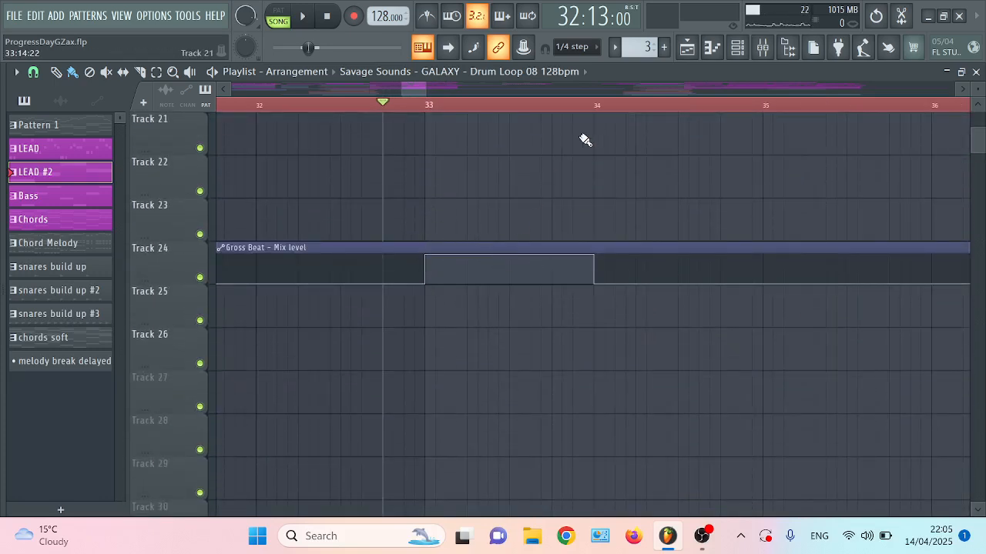
Show the automation clip option for Gross Beat's mix level on Insert 1 and return to its clip on Track 24.
click(762, 47)
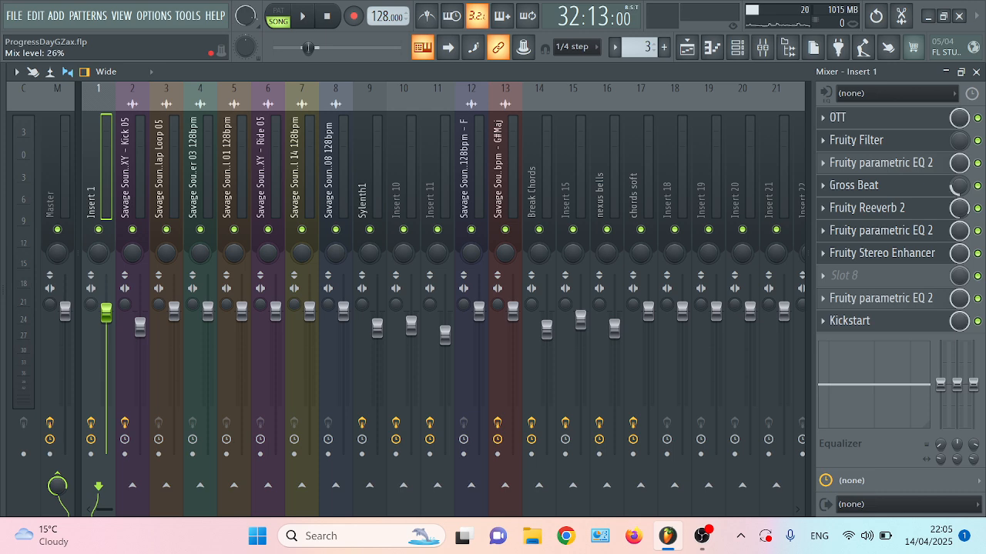
right_click(963, 187)
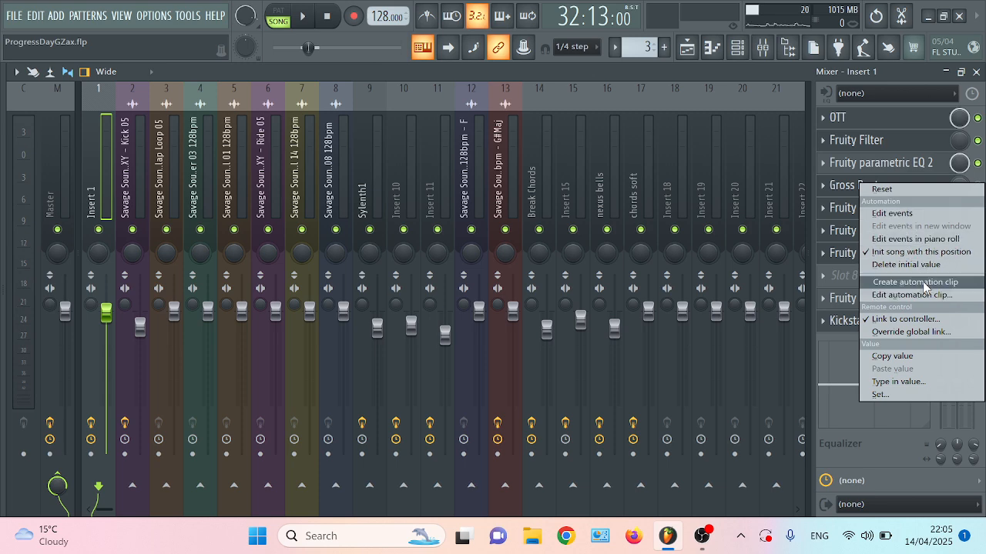
click(692, 50)
scroll(559, 97, down, 6)
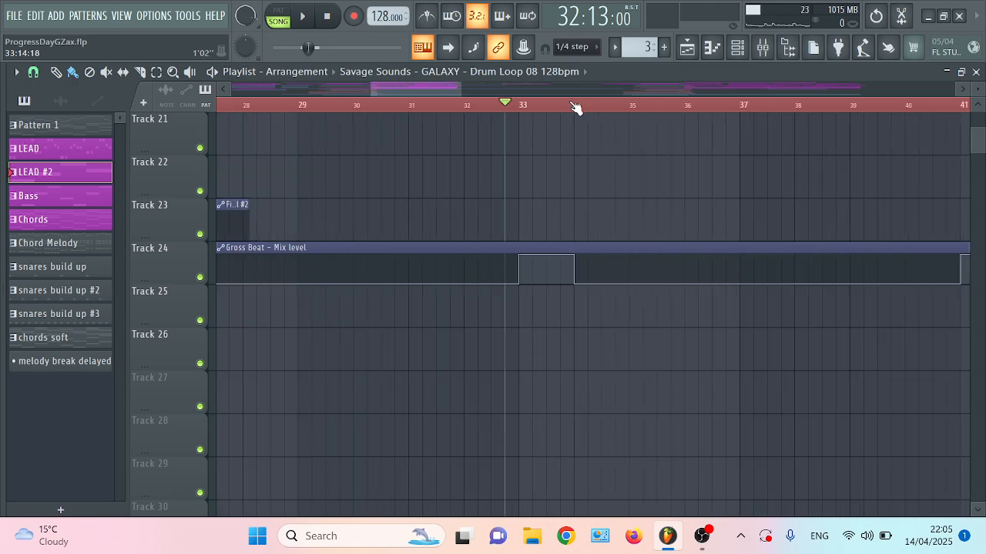
Return to the drop's upper tracks, clear the time selection and set the song position to 32:09.
scroll(559, 105, up, 5)
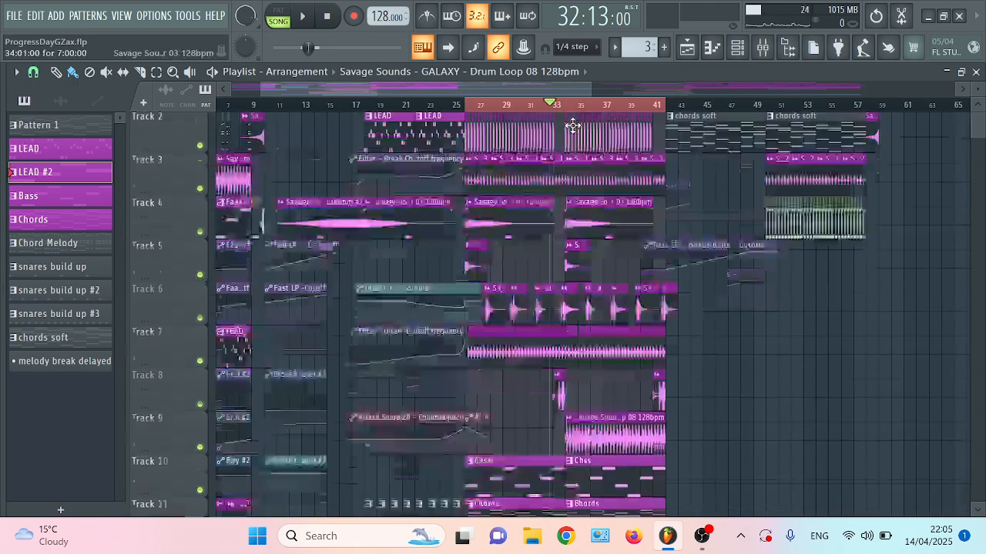
scroll(585, 105, down, 1)
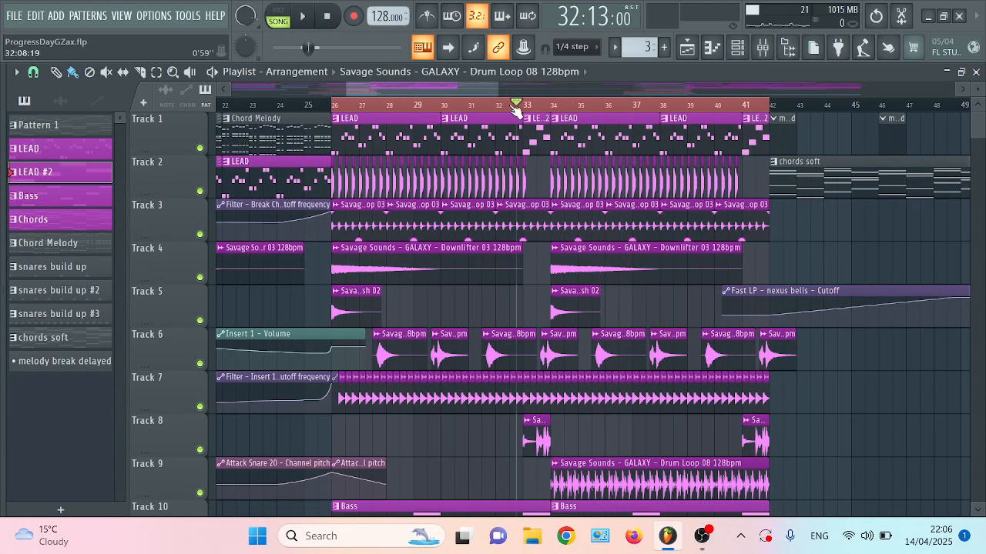
drag(523, 104, 518, 104)
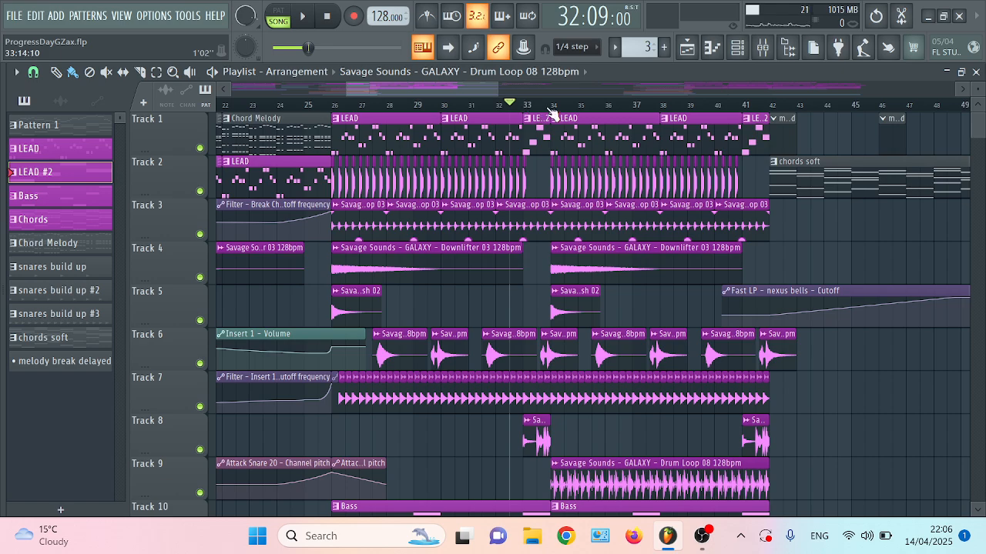
Select the drop's time range from bar 26 to bar 42, deselect its clips and look over the drop's layers.
scroll(595, 150, down, 5)
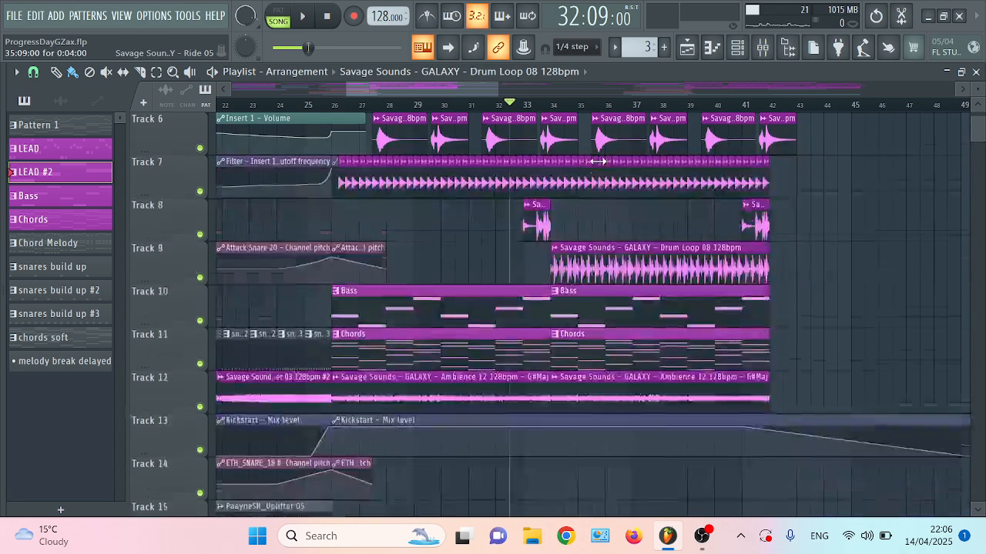
scroll(597, 135, up, 5)
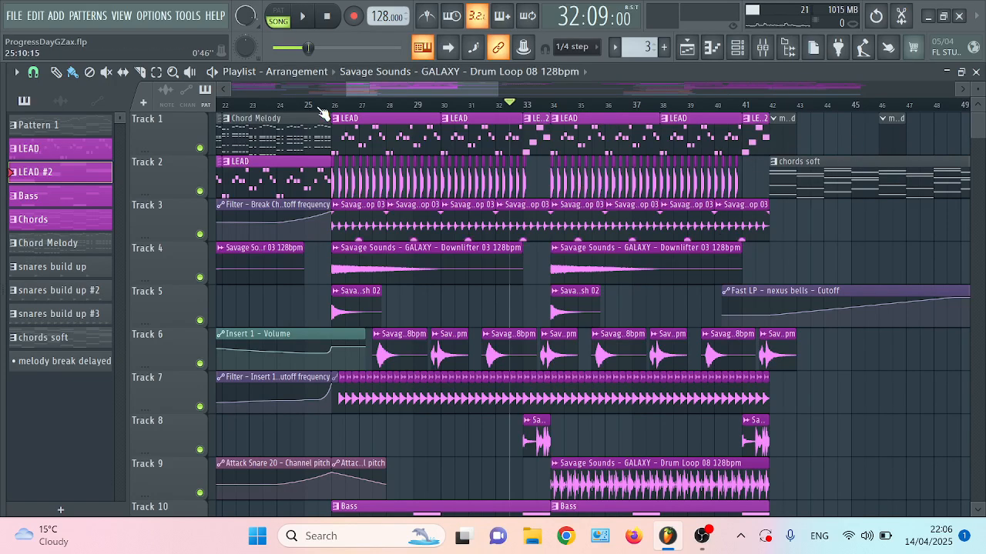
drag(335, 108, 773, 113)
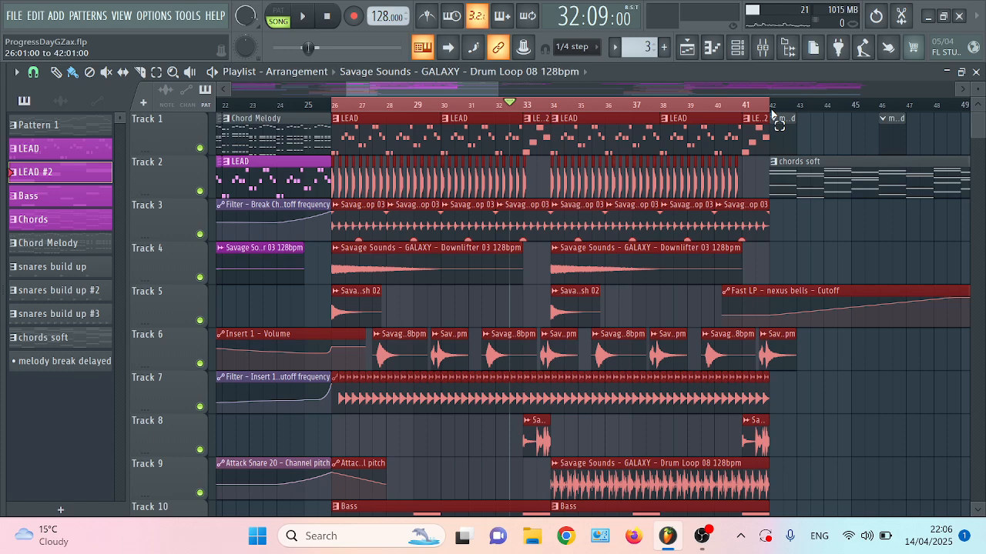
click(846, 232)
scroll(682, 242, down, 8)
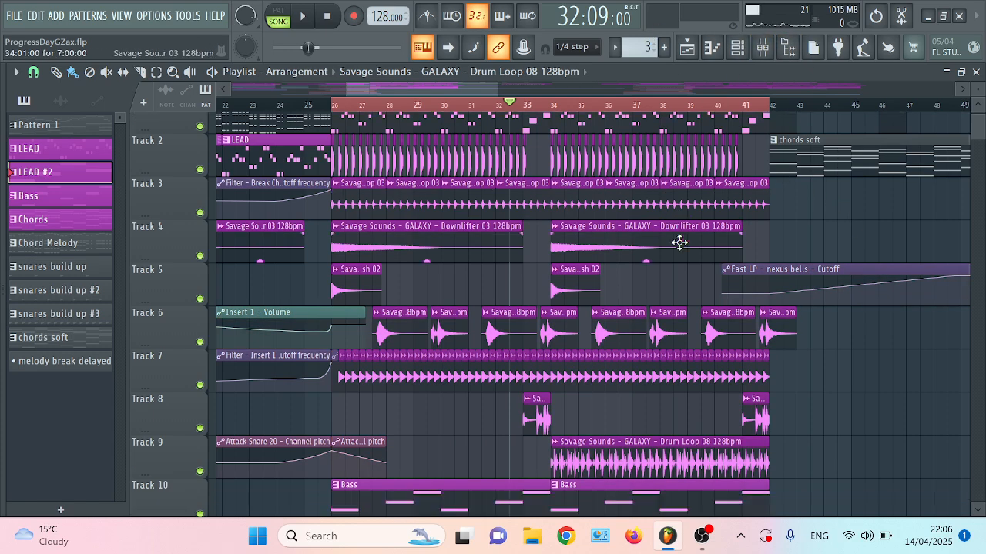
scroll(664, 231, up, 8)
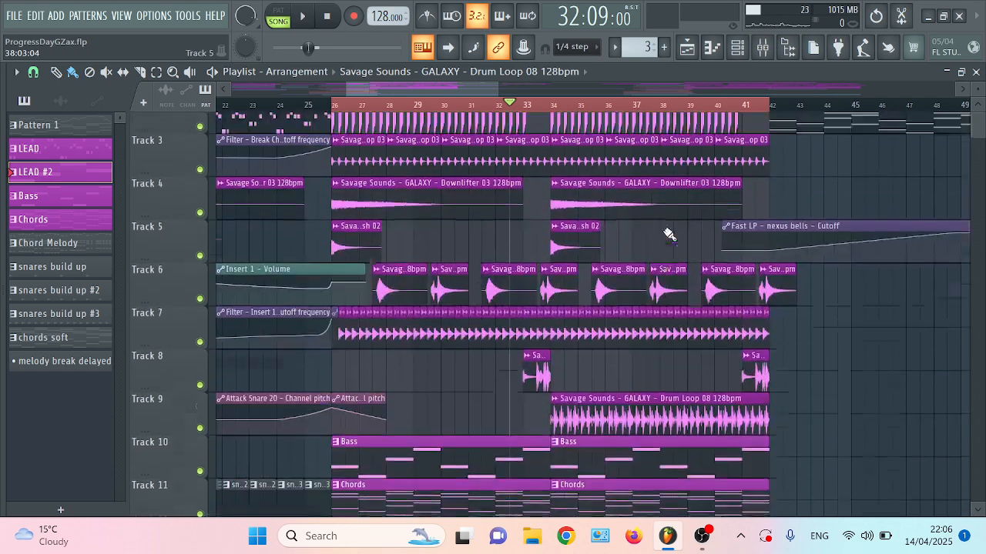
Check the effect chain on mixer Insert 1 and return to the drop's bass, chord and ambience tracks.
click(763, 47)
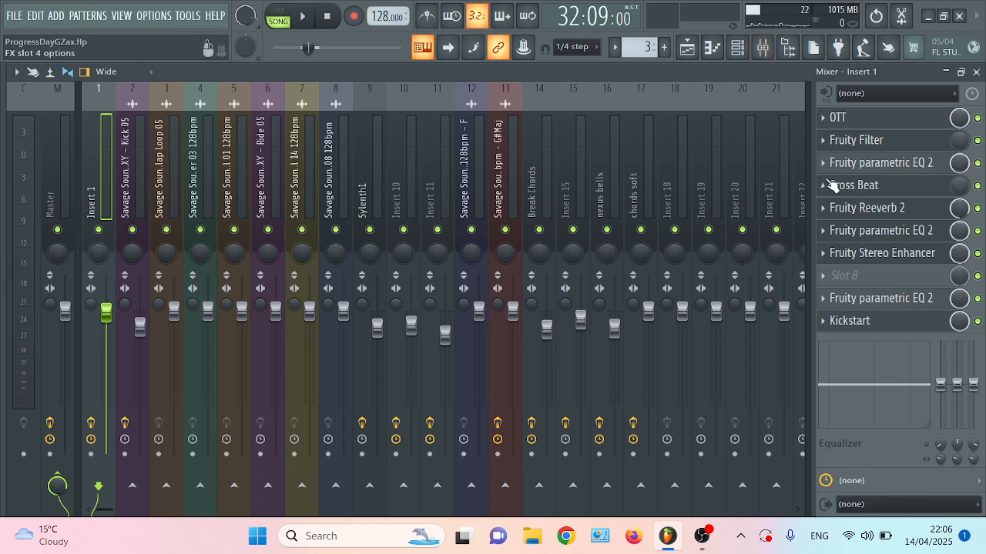
click(698, 52)
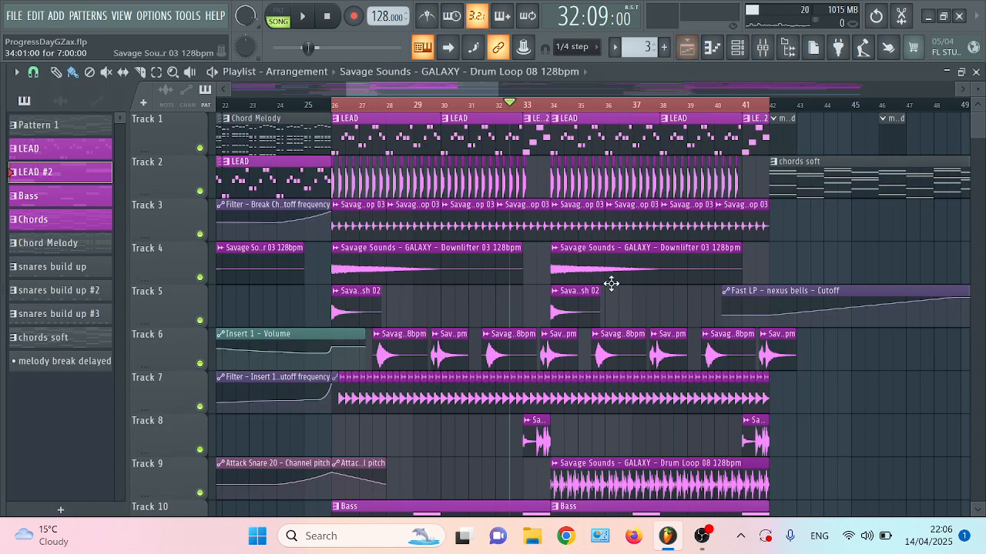
scroll(627, 316, down, 7)
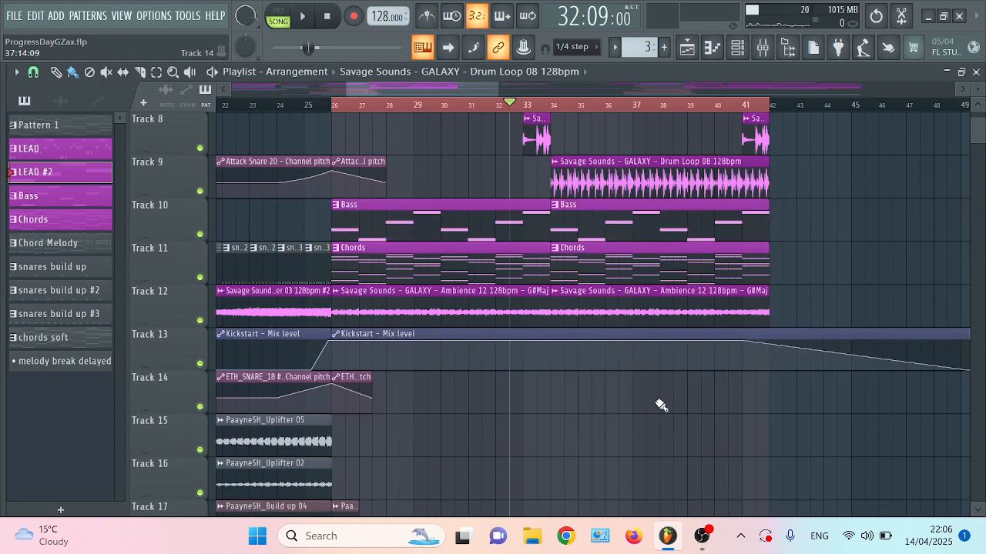
Compare the drop during playback with iZotope Ozone 5 disabled and re-enabled on the Master track, ending with playback stopped.
click(774, 52)
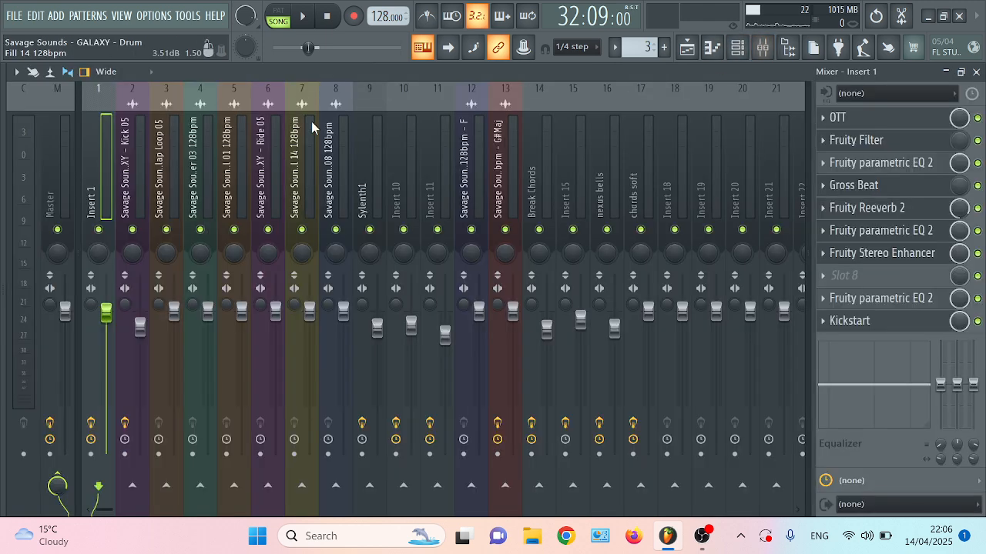
click(57, 149)
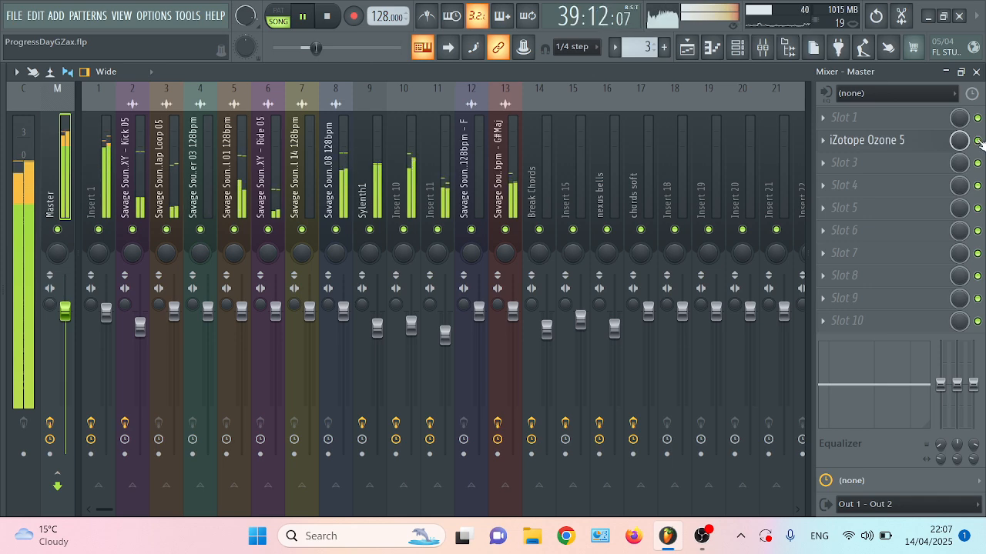
click(977, 141)
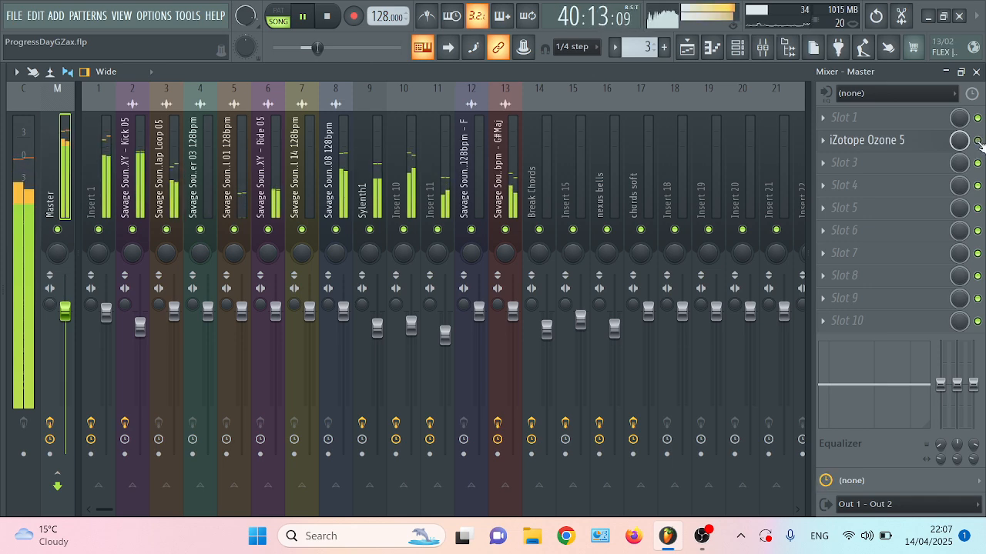
click(977, 141)
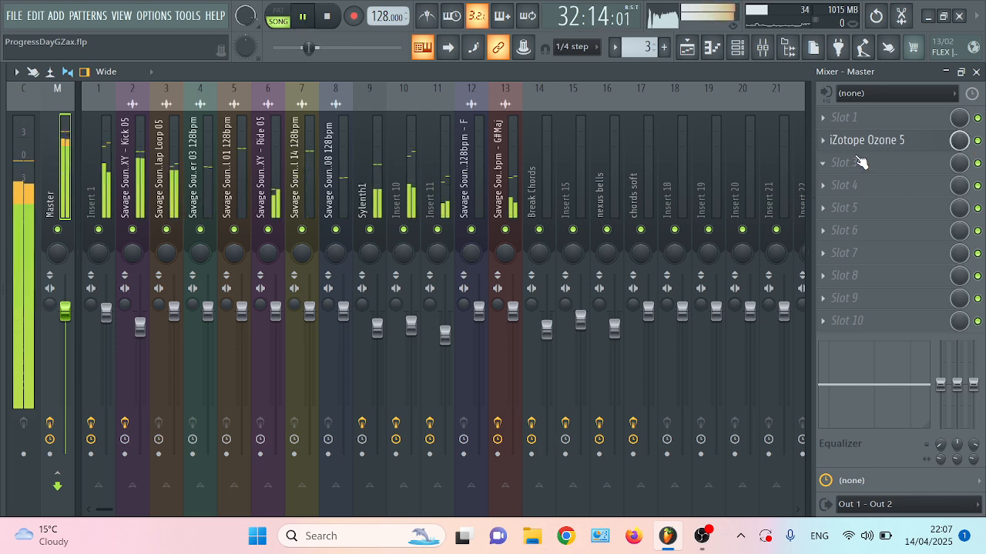
key(space)
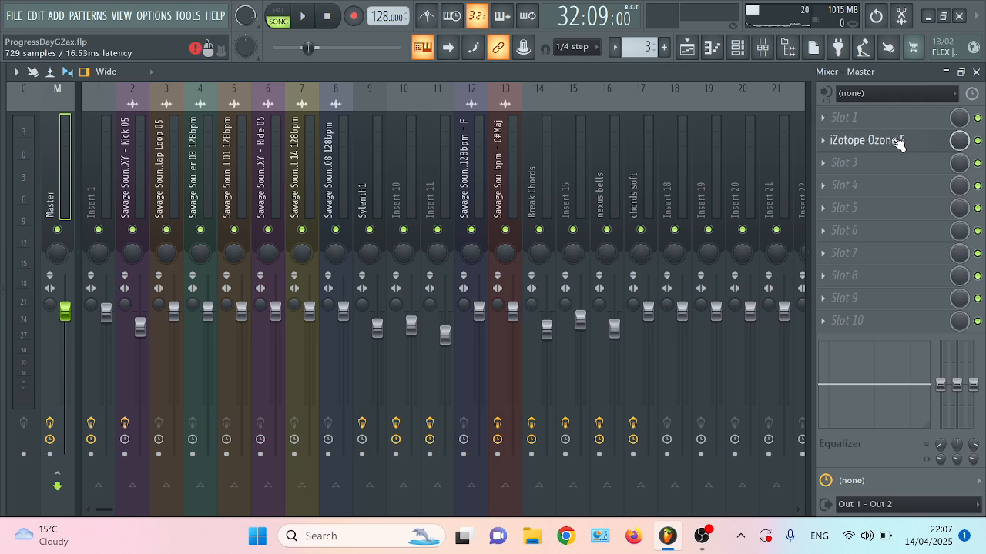
Open iZotope Ozone 5 on the Master track and browse its mastering presets to the House Master group.
click(851, 144)
click(849, 145)
click(844, 145)
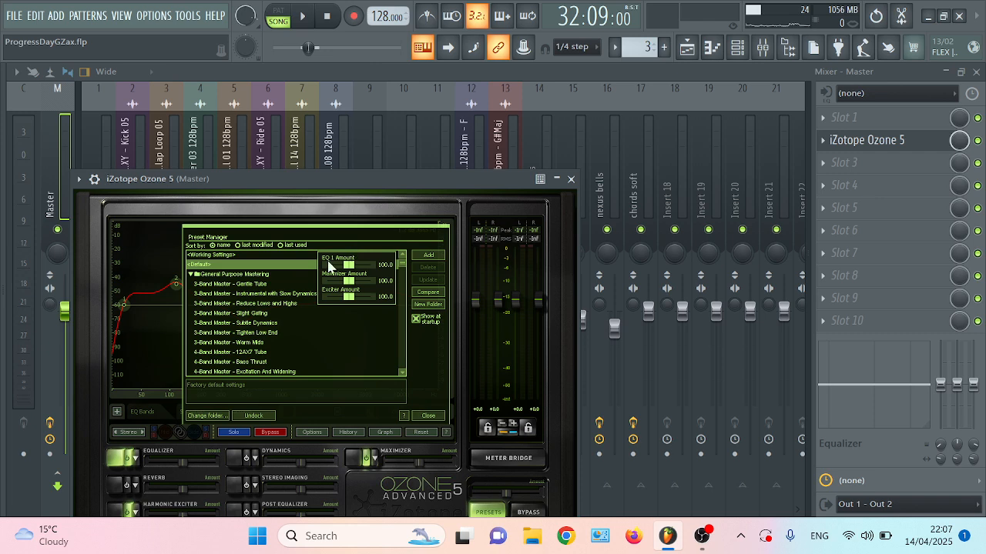
scroll(257, 294, down, 1)
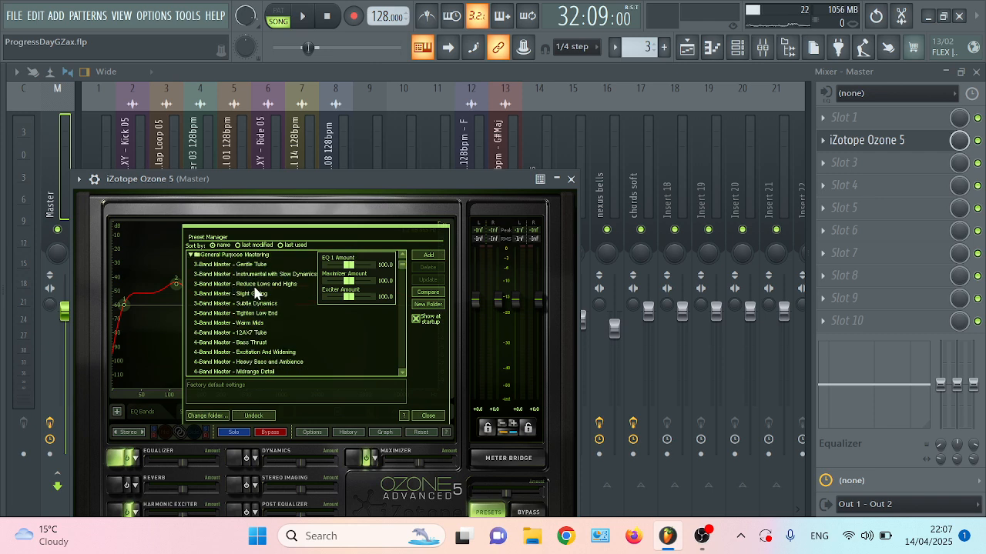
scroll(256, 294, down, 10)
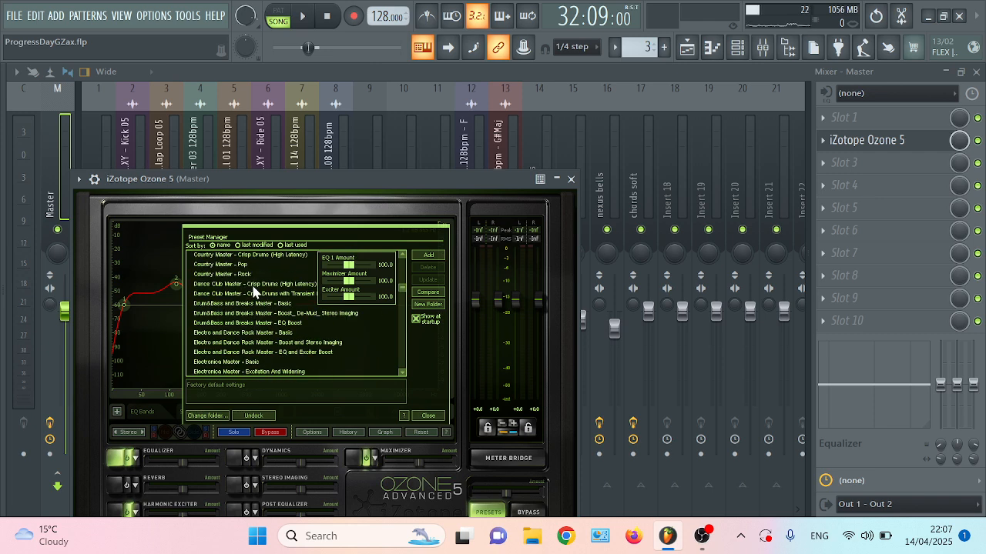
scroll(254, 292, down, 5)
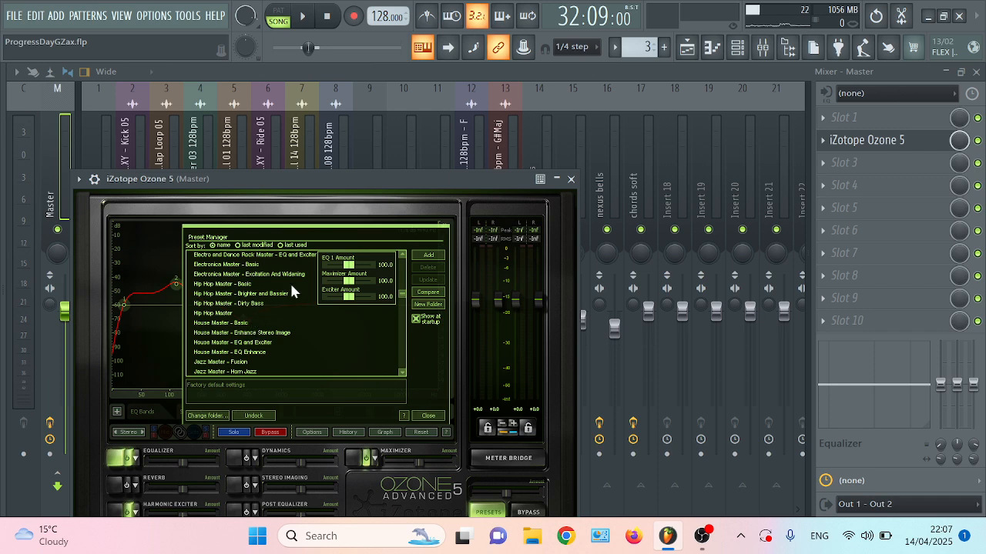
Audition Ozone's House Master presets Basic, Enhance Stereo Image, EQ and Exciter and EQ Enhance on the playing drop, leaving EQ Enhance loaded.
click(247, 325)
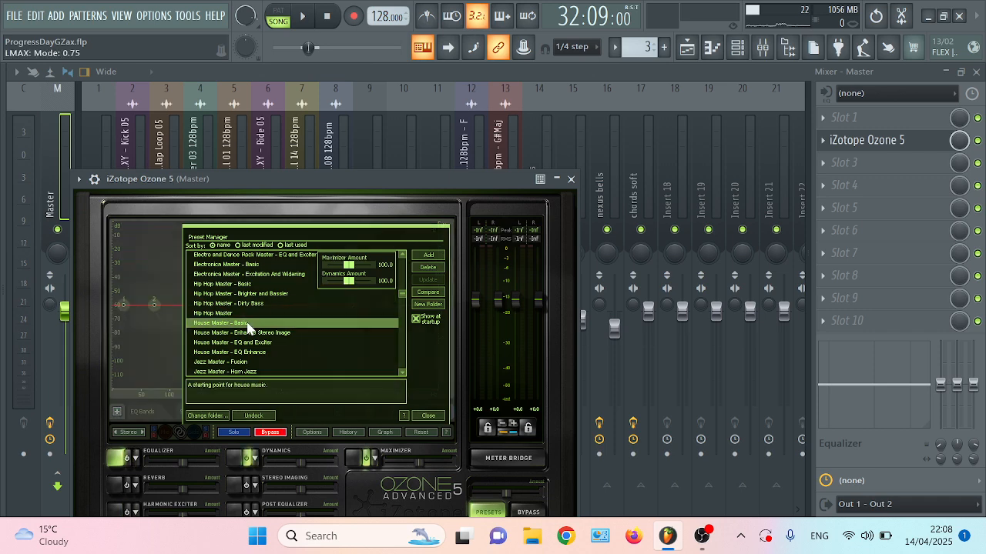
key(space)
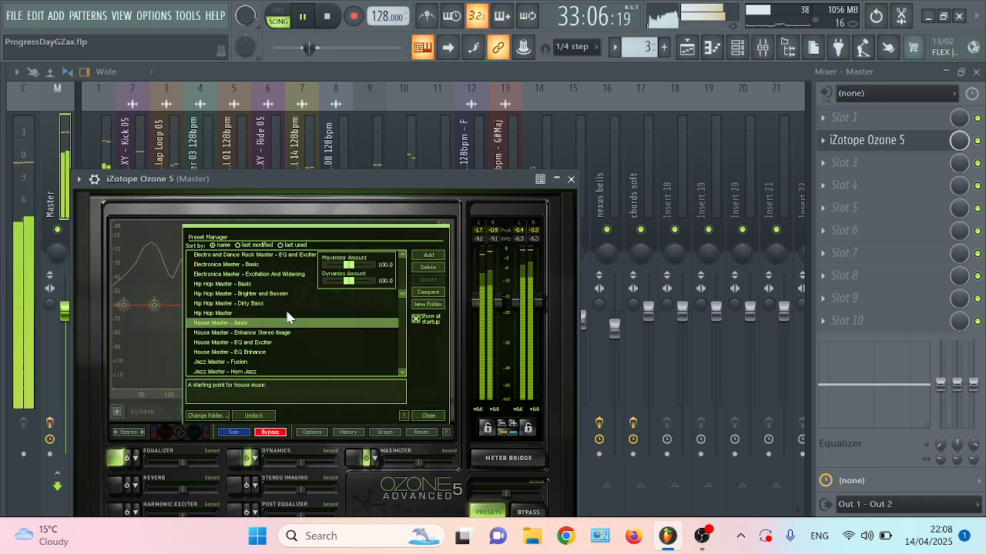
click(276, 333)
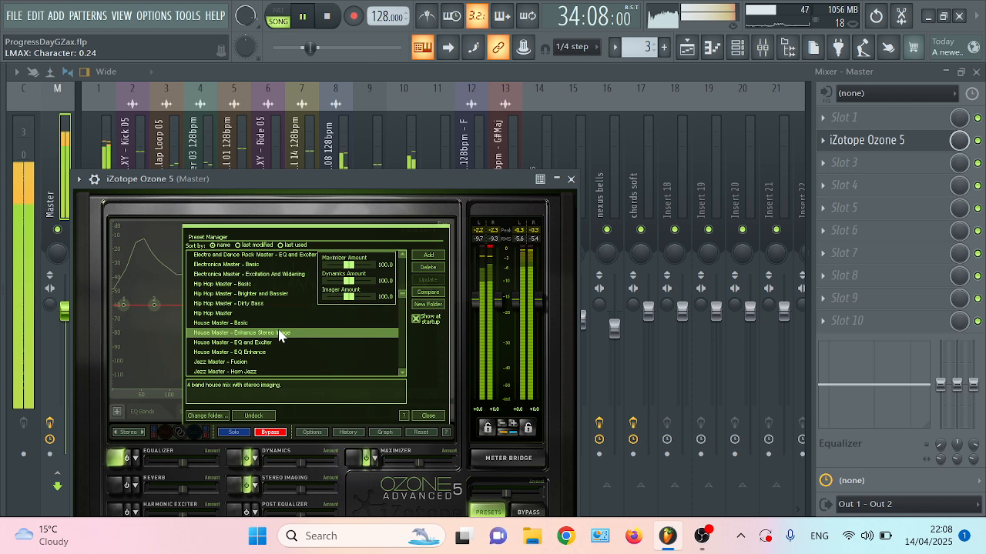
click(271, 343)
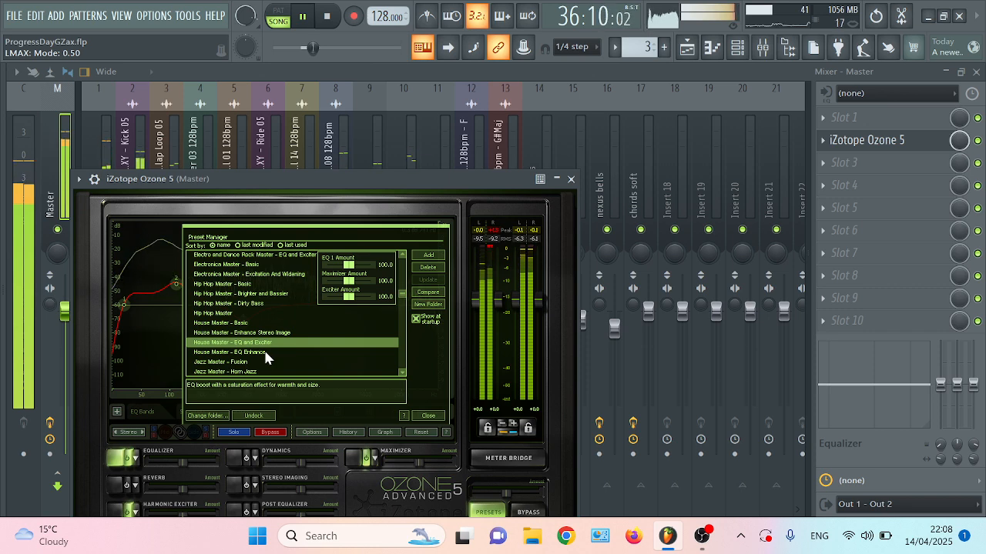
click(264, 353)
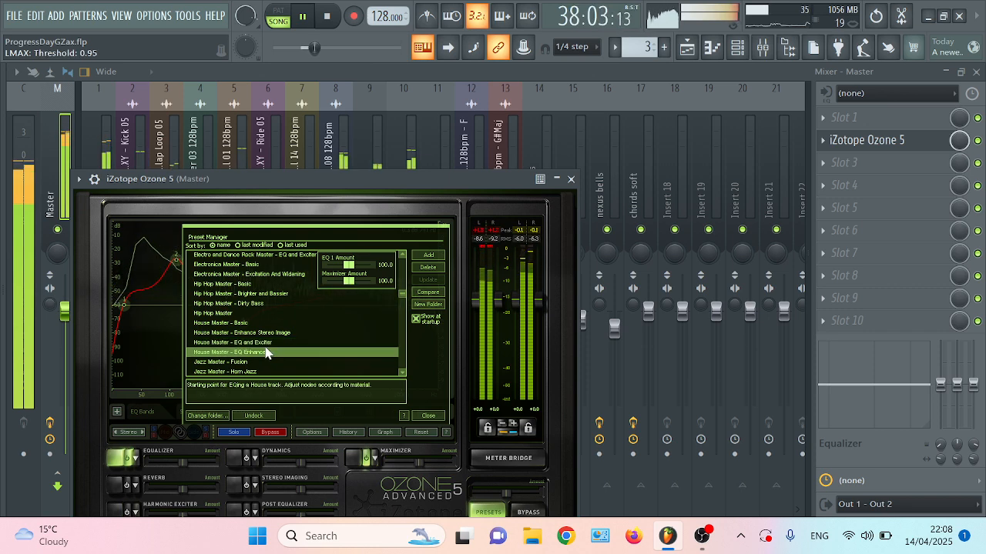
key(space)
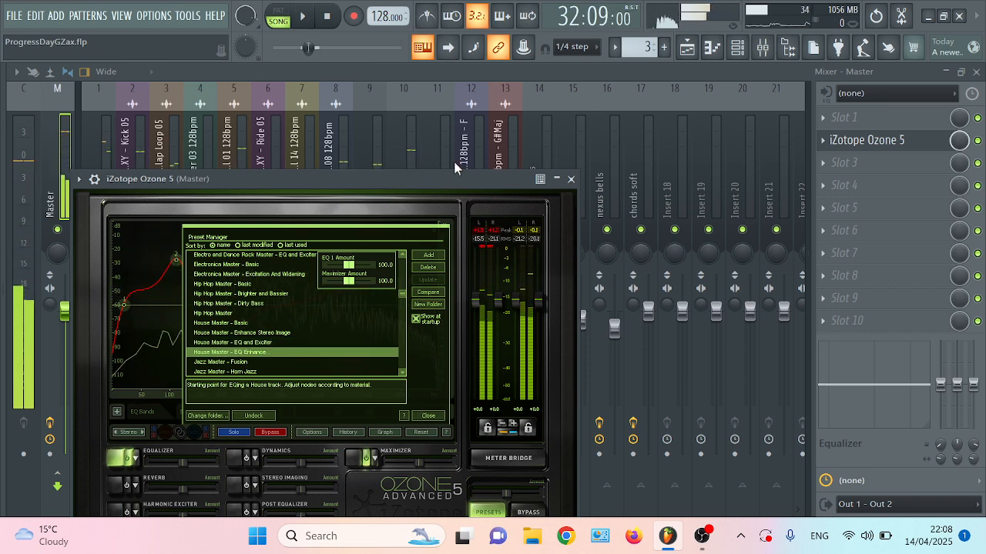
Return to the Playlist's upper tracks and show the whole first drop from bar 26 to bar 42.
click(688, 48)
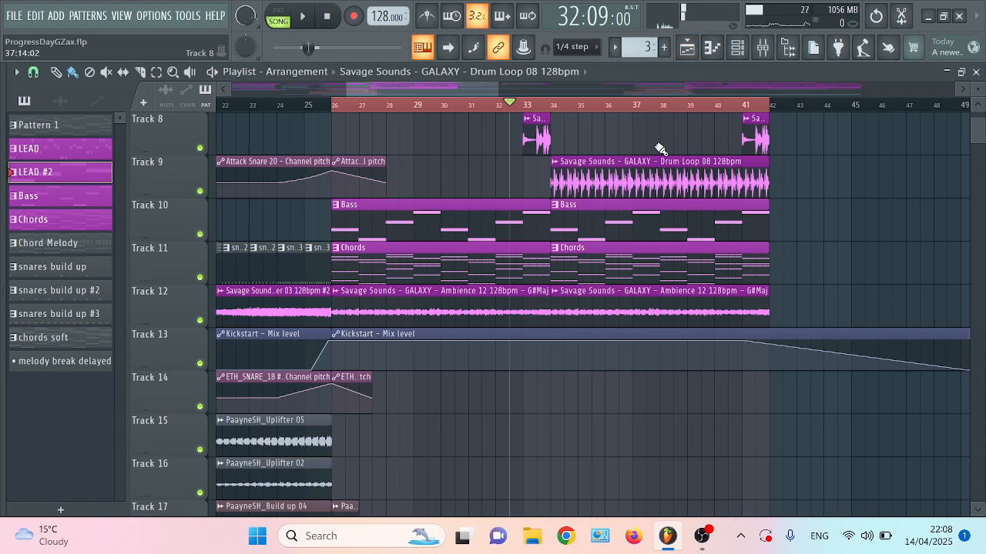
scroll(661, 139, up, 6)
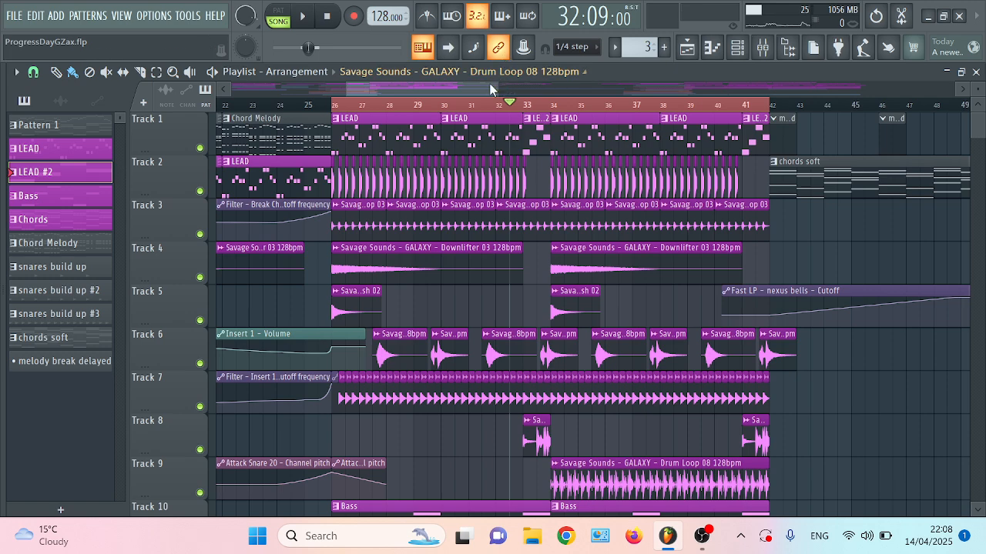
scroll(508, 105, up, 3)
scroll(466, 106, down, 2)
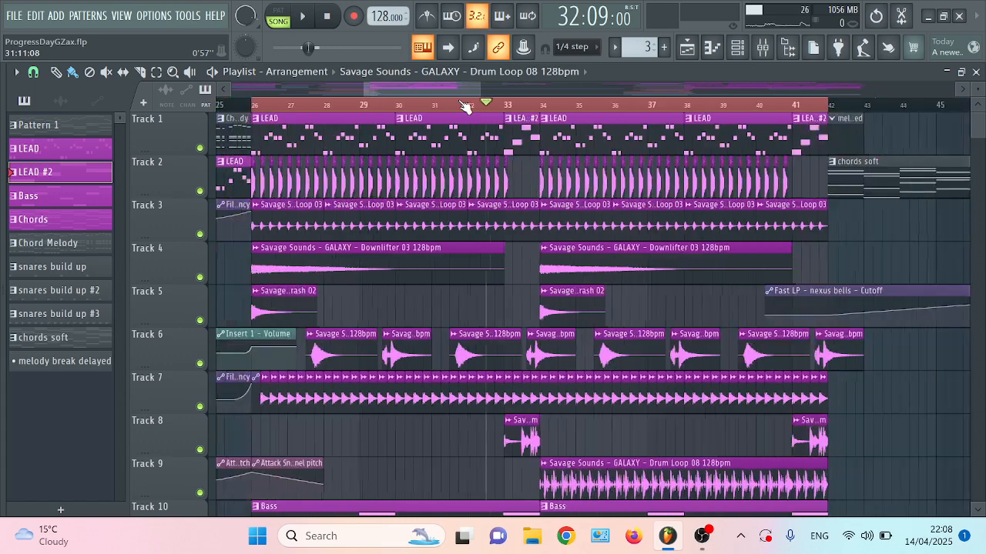
drag(434, 87, 423, 88)
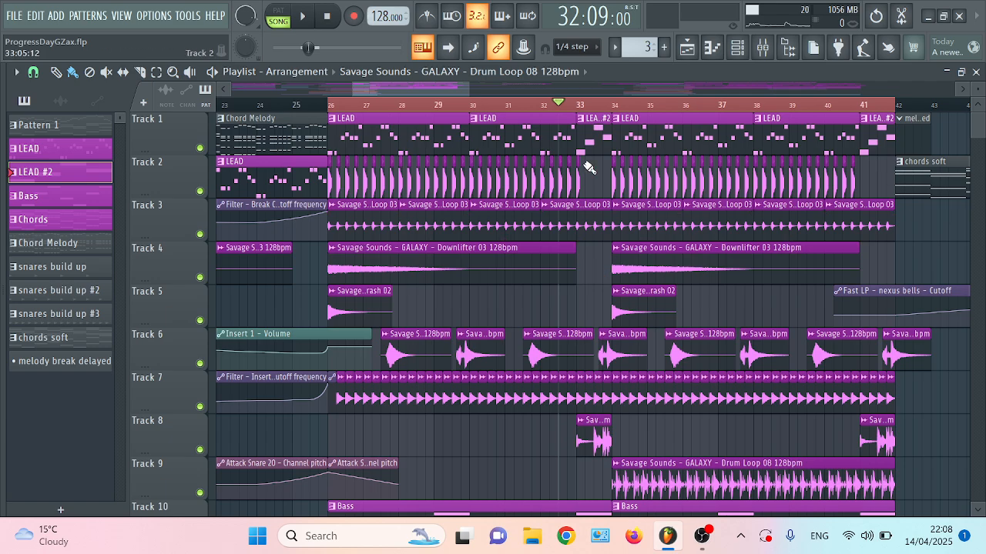
Examine the full arrangement across both drops, from the upper tracks down to the Gross Beat automation on Track 24.
scroll(581, 108, down, 5)
scroll(581, 108, down, 3)
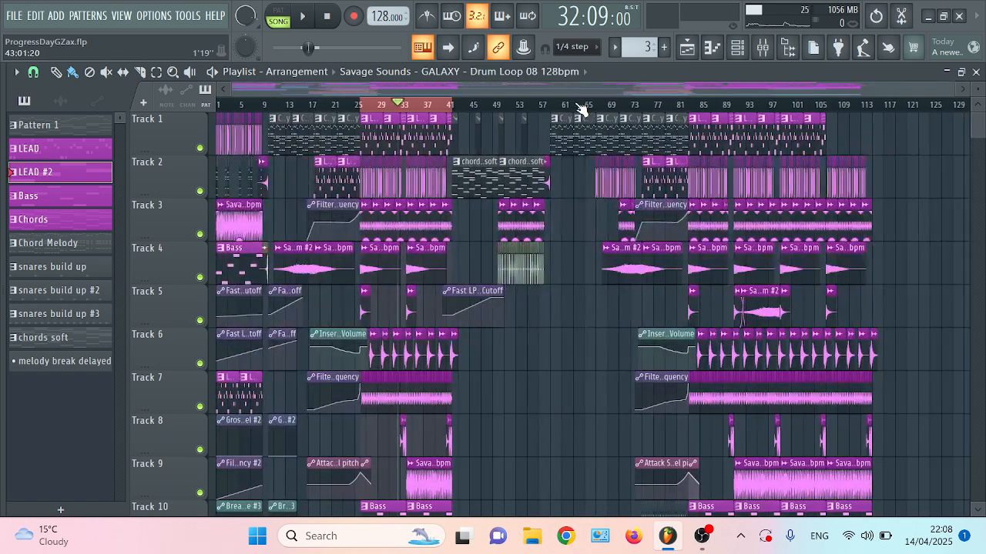
scroll(588, 125, down, 4)
scroll(587, 181, up, 1)
scroll(584, 182, up, 2)
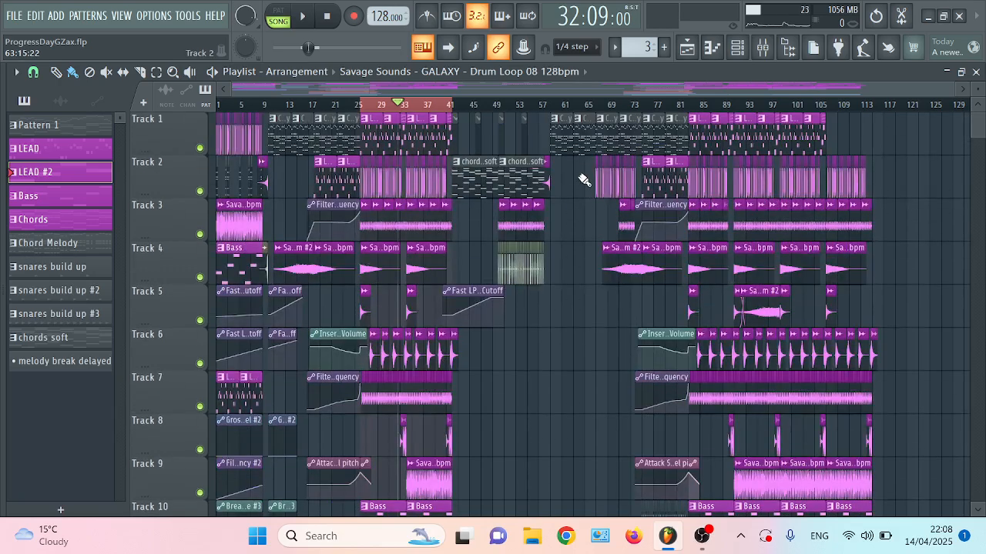
scroll(543, 170, down, 6)
scroll(526, 224, down, 4)
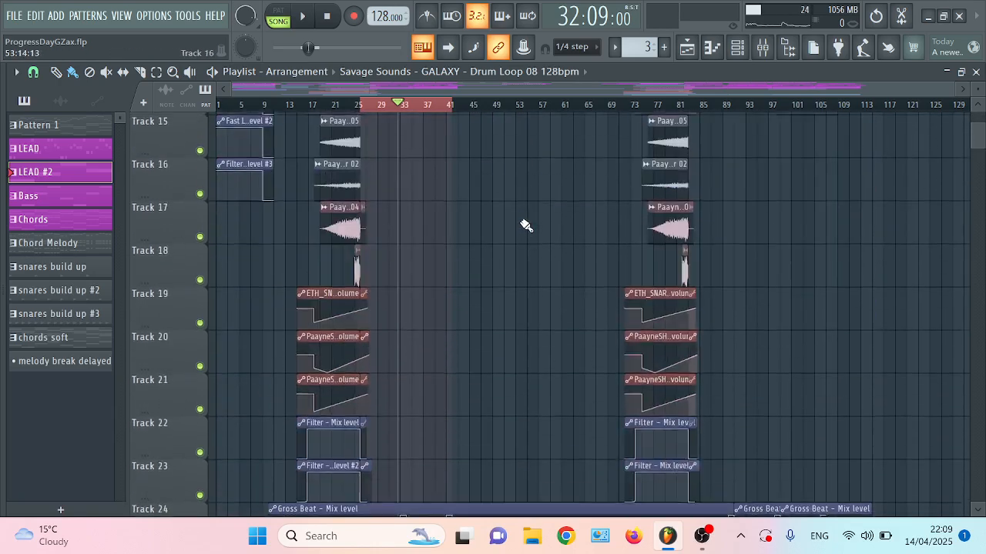
scroll(531, 242, up, 9)
scroll(403, 91, up, 6)
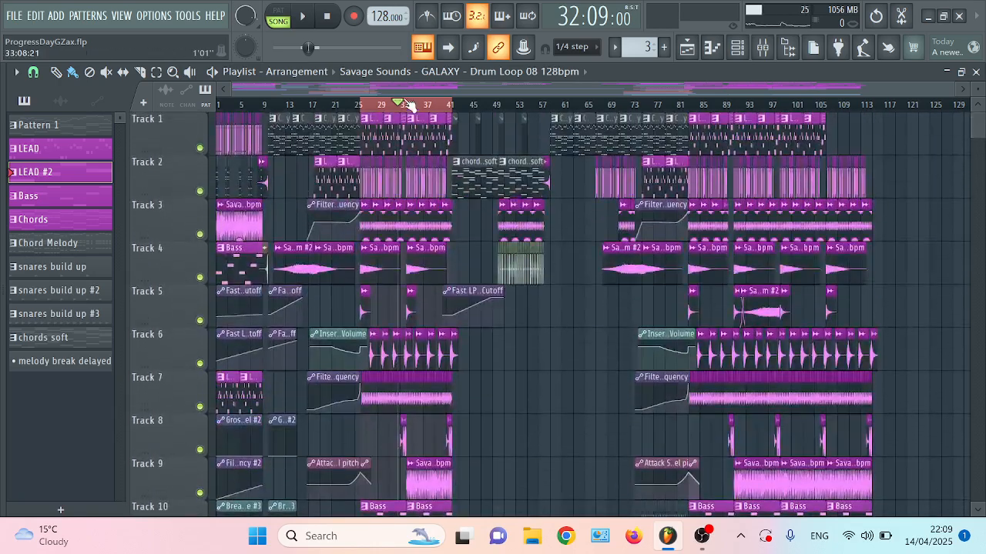
Return to a close view of the first drop, showing bars 26 to 41 on Tracks 1 to 10.
scroll(464, 111, up, 2)
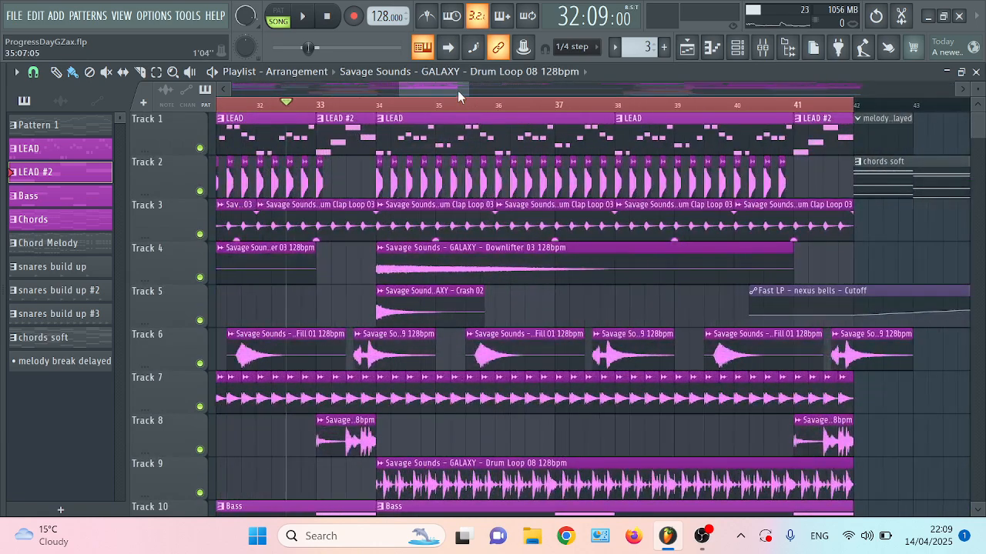
drag(458, 91, 404, 100)
scroll(489, 107, down, 3)
scroll(385, 107, up, 2)
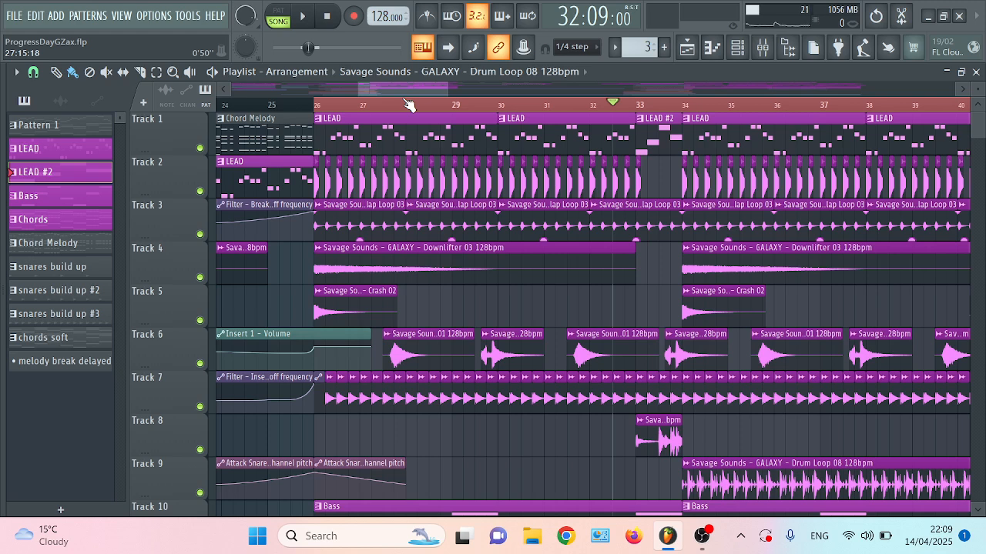
drag(416, 90, 426, 90)
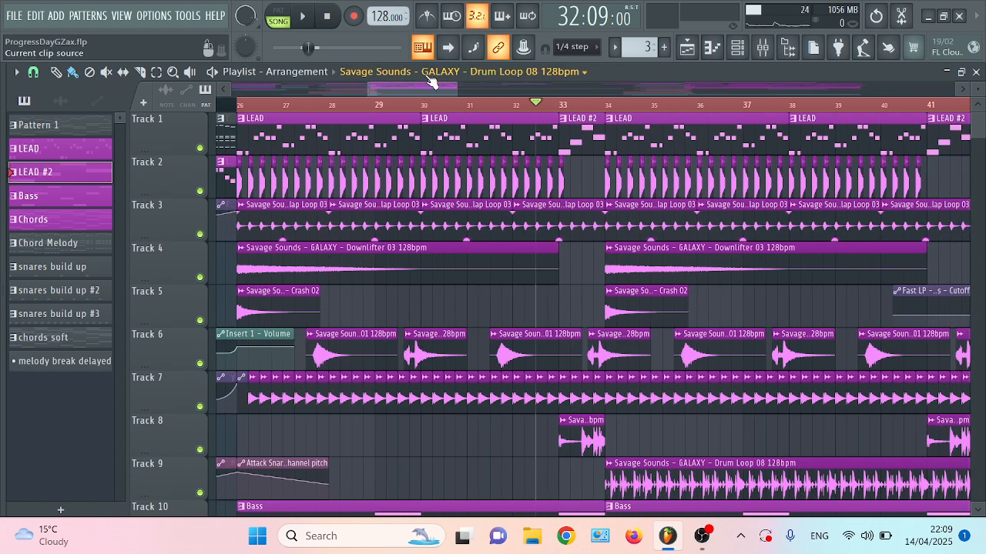